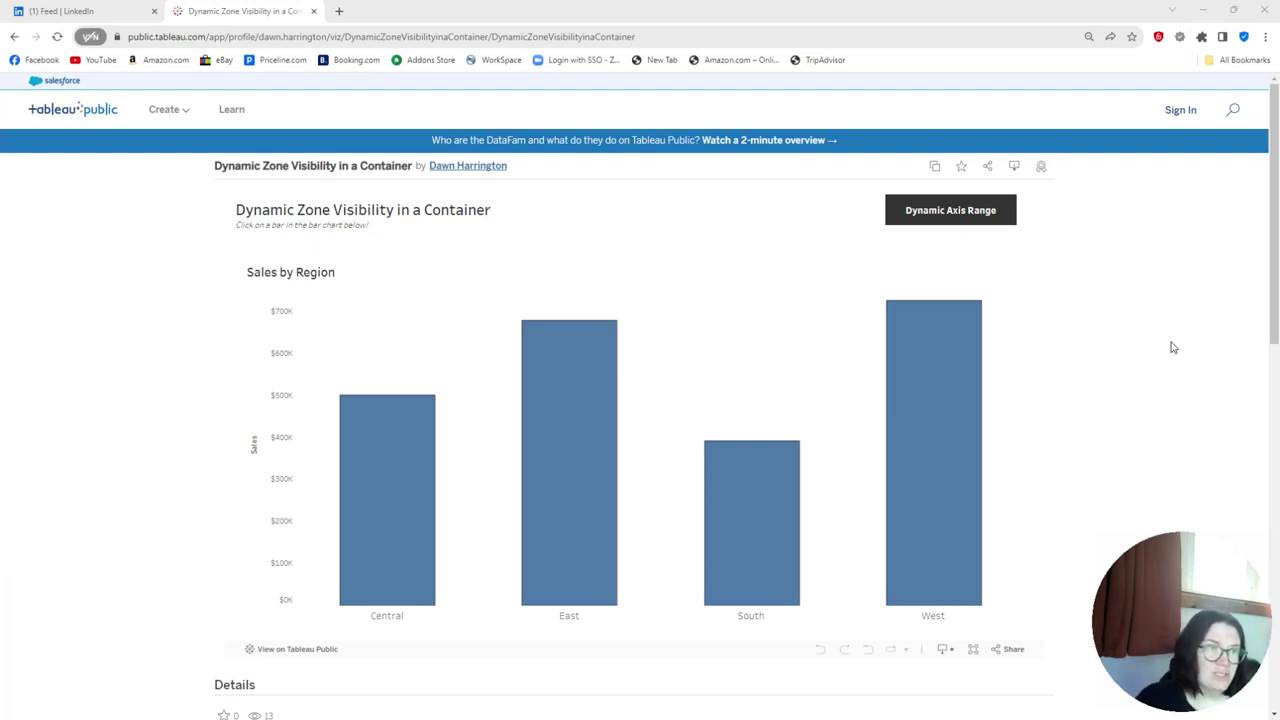
Step: Preview the finished dashboard: select the East, then West bars to show their state maps, then deselect
mouse_move(612, 394)
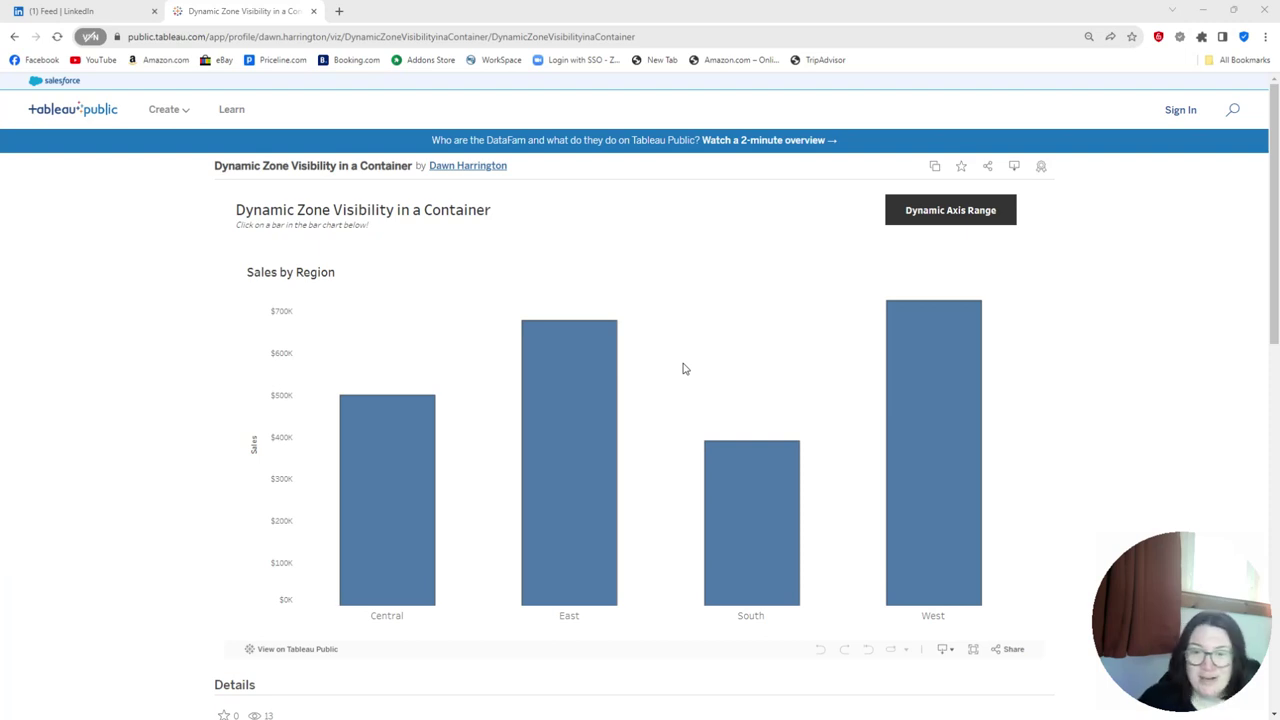
mouse_move(566, 481)
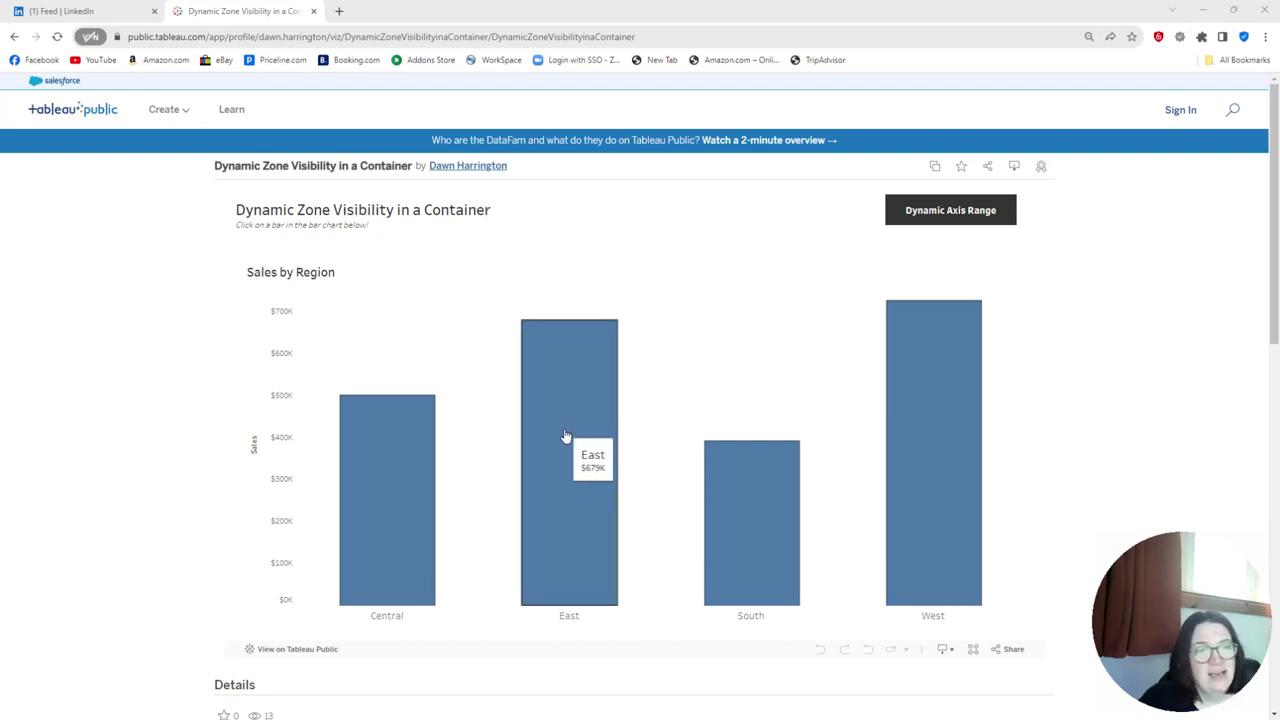
click(576, 447)
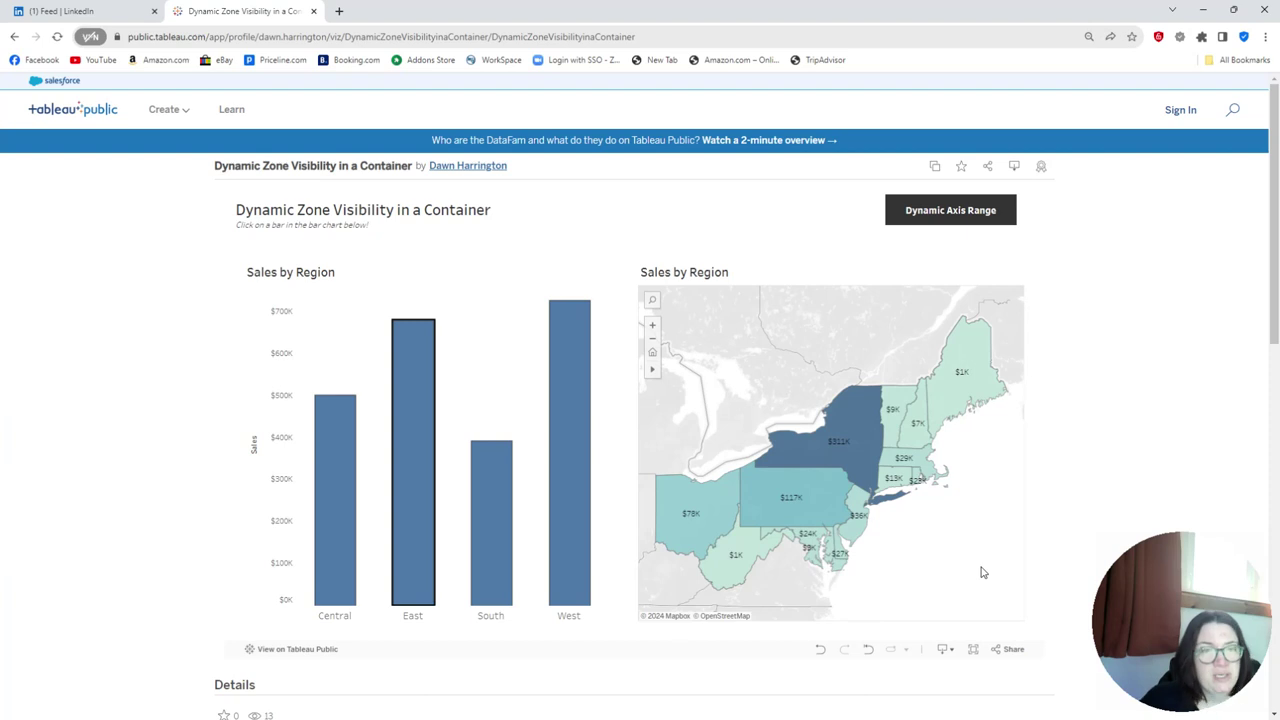
click(570, 490)
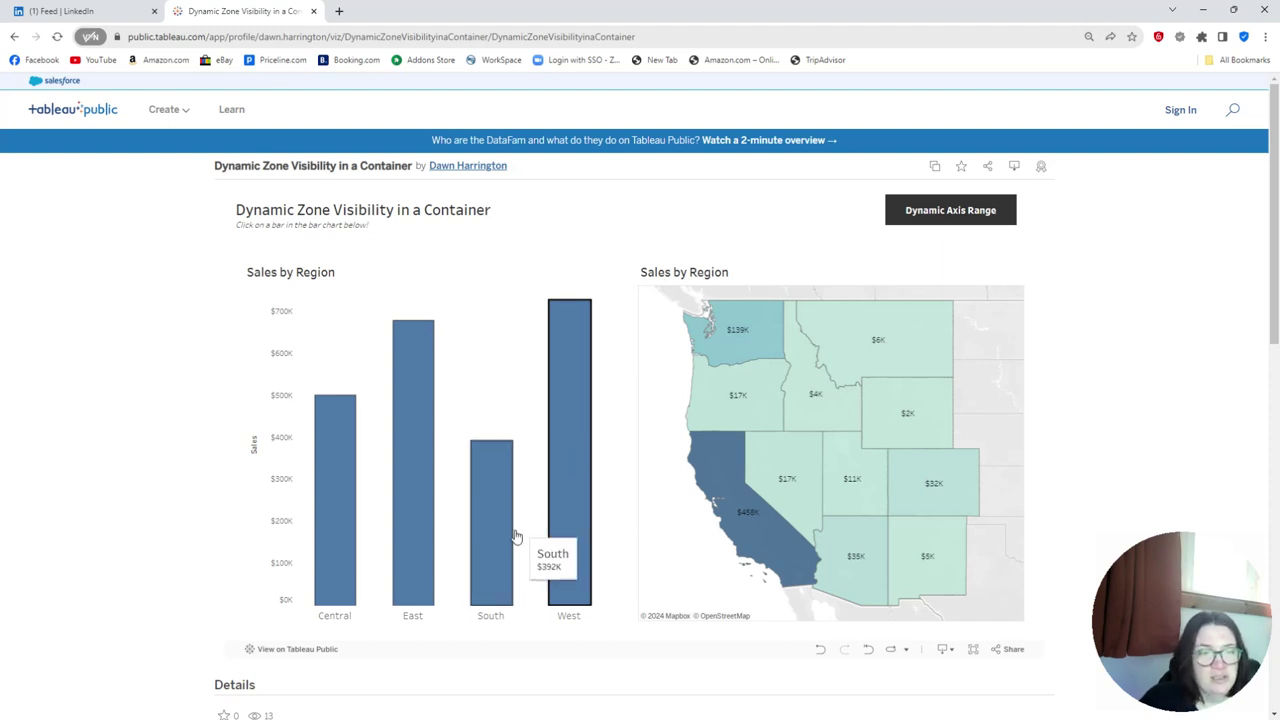
click(571, 457)
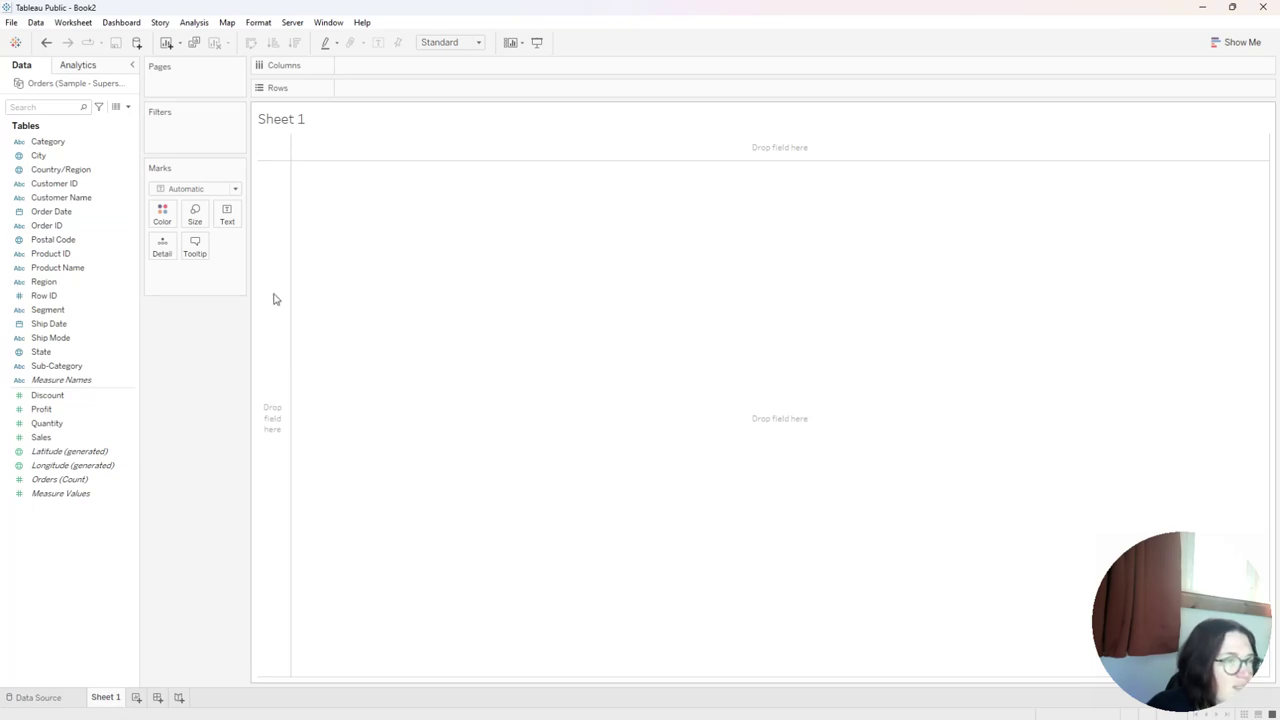
Step: Chart Sales by Region as bars and hide the Region field label
click(51, 440)
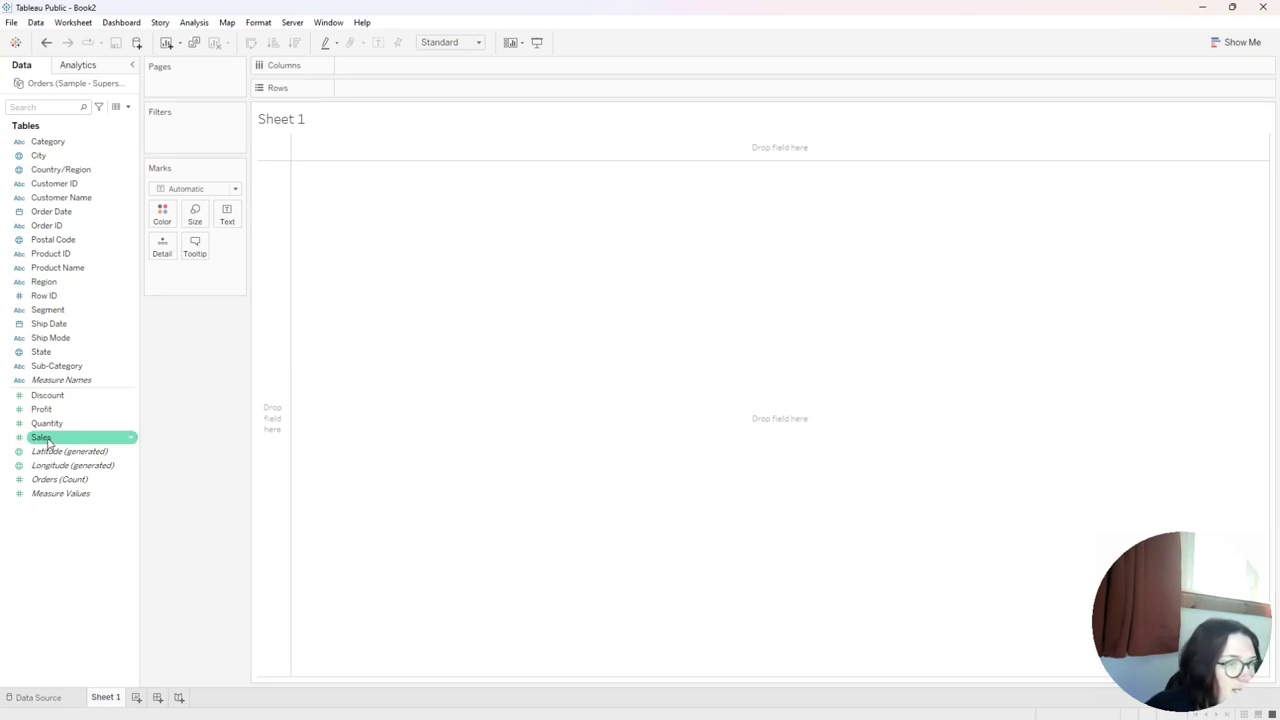
mouse_move(51, 440)
mouse_down()
mouse_move(234, 340)
mouse_move(392, 89)
mouse_up()
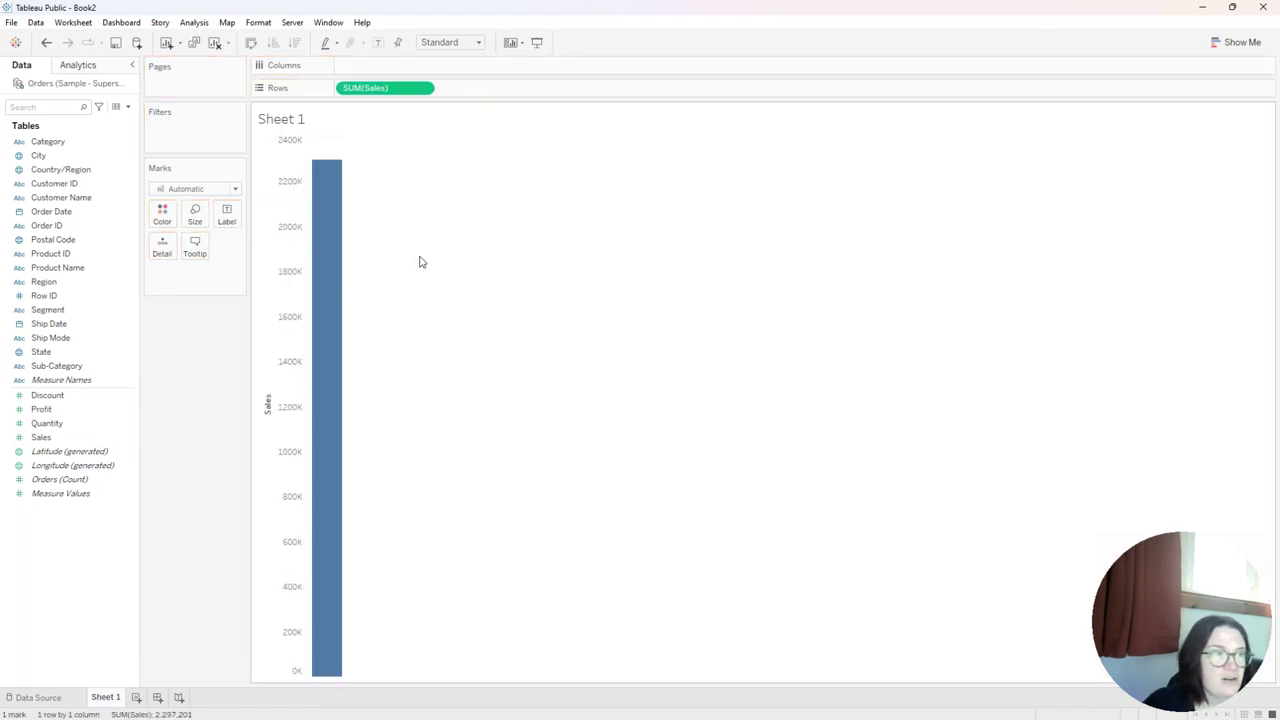
drag(45, 282, 395, 70)
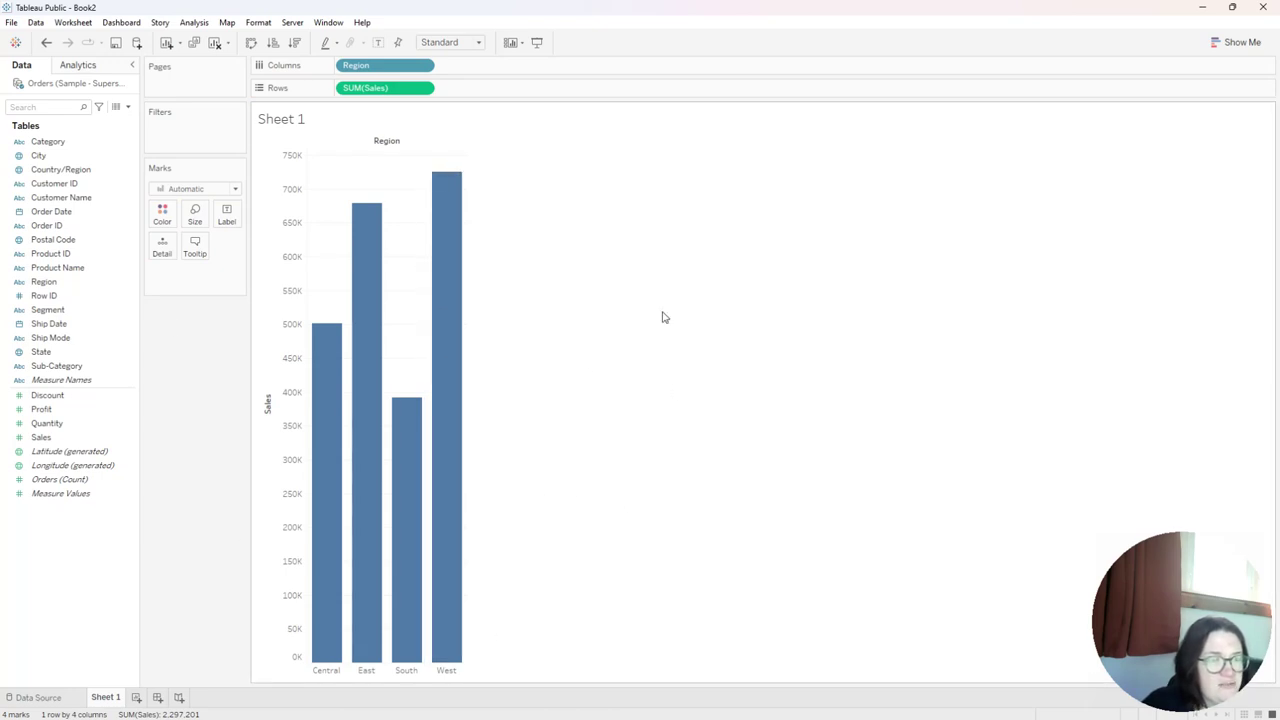
right_click(387, 144)
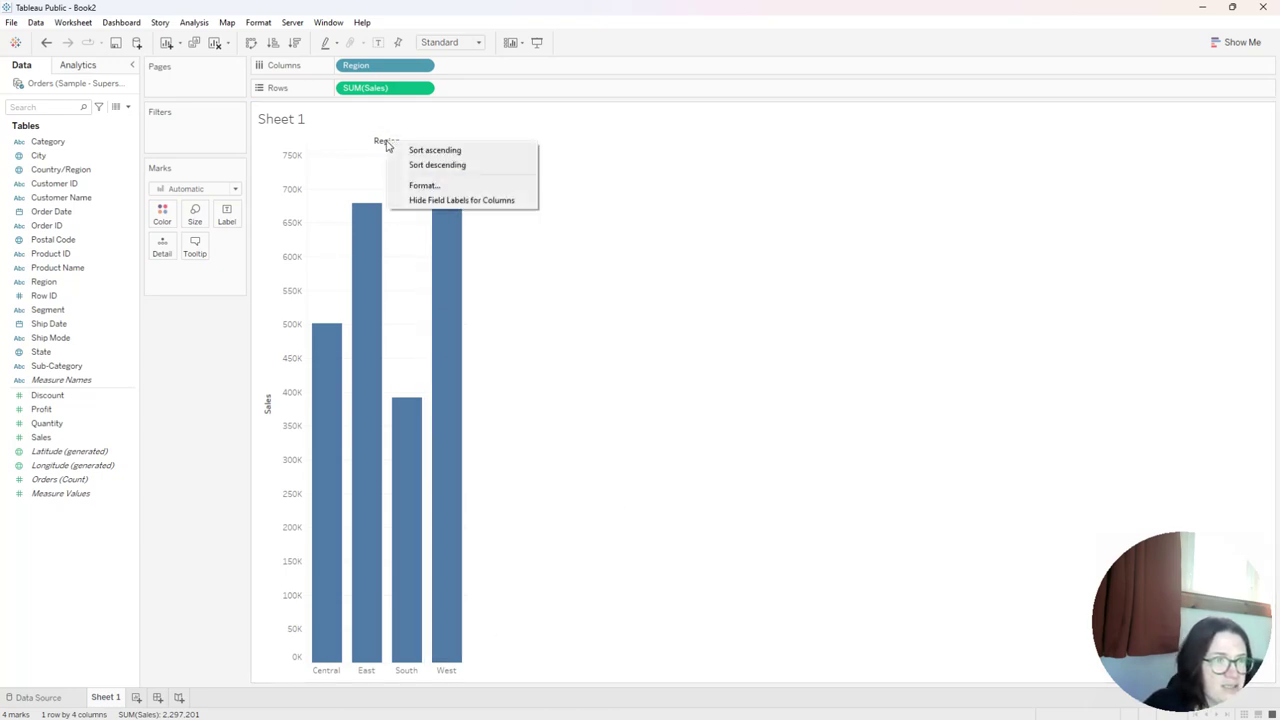
click(460, 204)
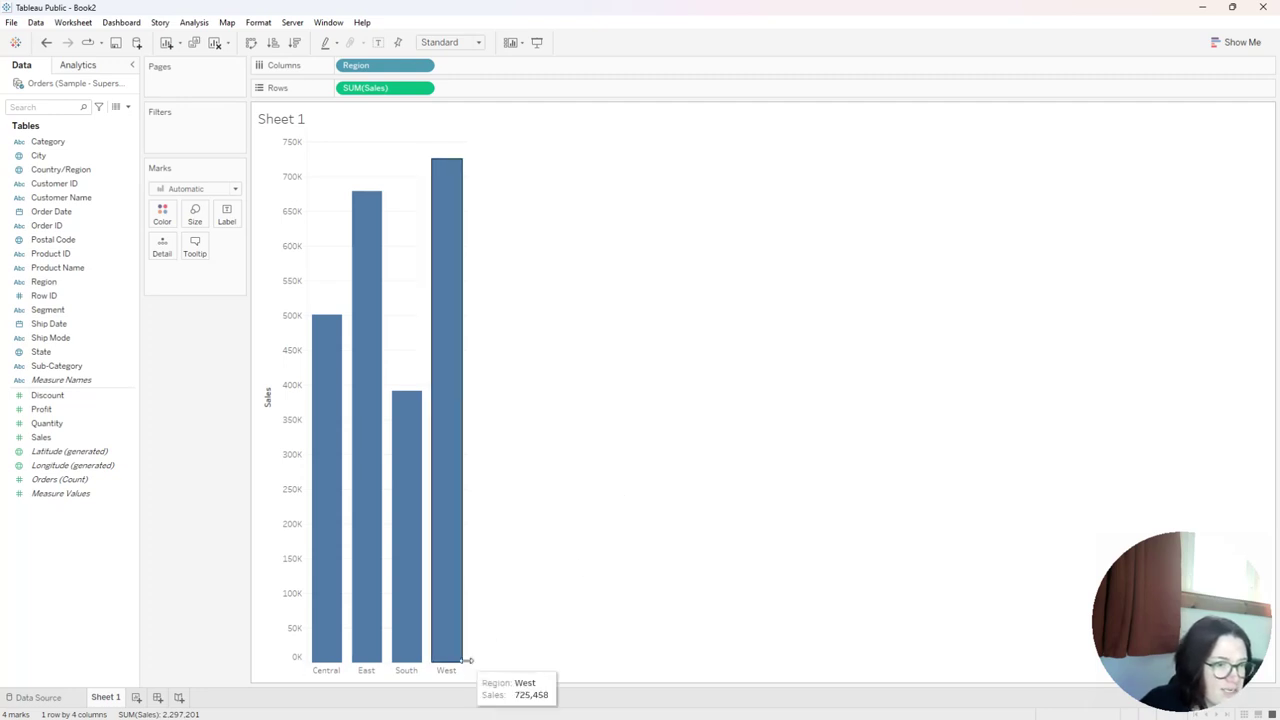
Step: Rename Sheet 1 to 'Bar Chart'
right_click(106, 703)
click(162, 553)
text(Bar Chart)
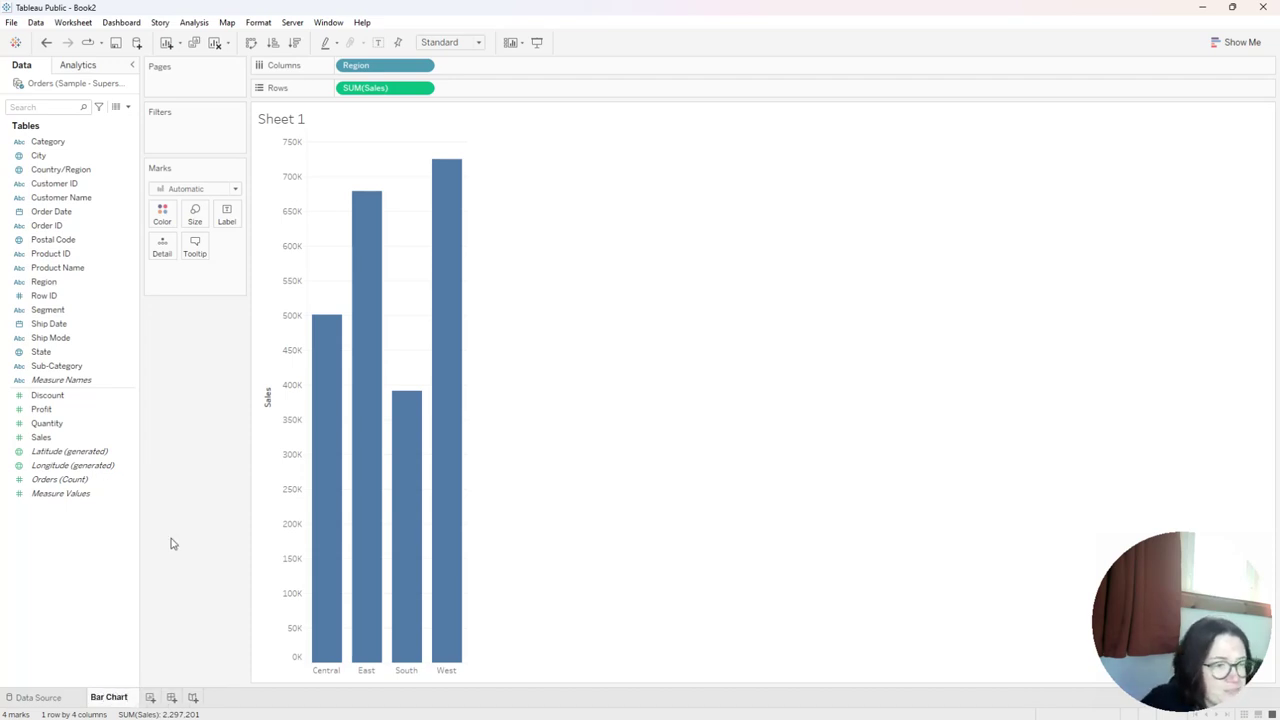
key(Return)
Step: On a new worksheet, build a filled map of US states from the State field
click(144, 699)
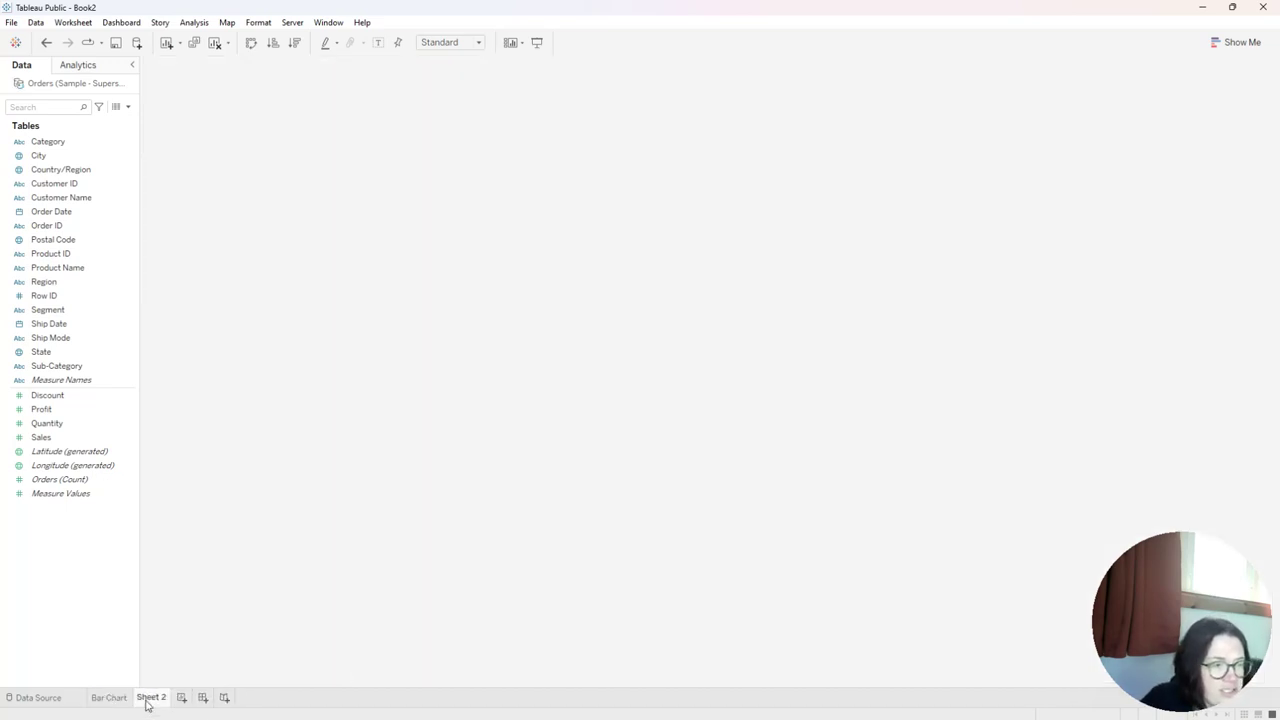
click(40, 353)
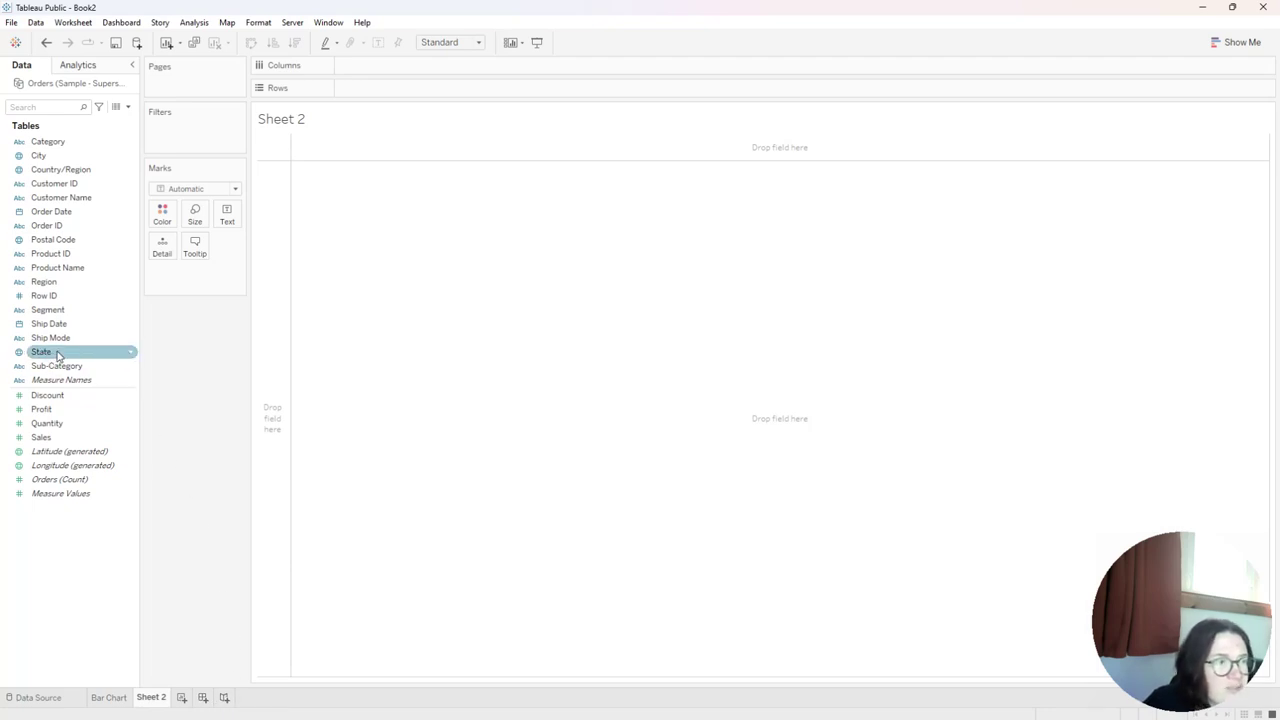
double_click(60, 355)
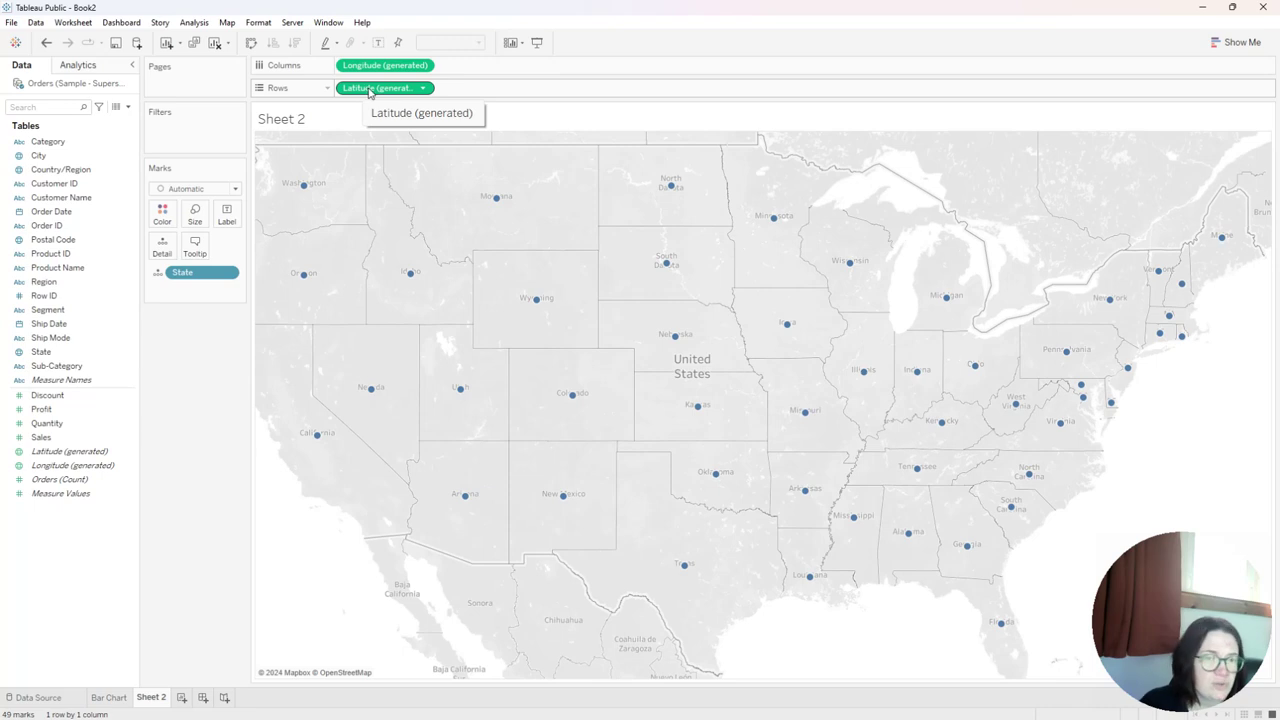
click(236, 189)
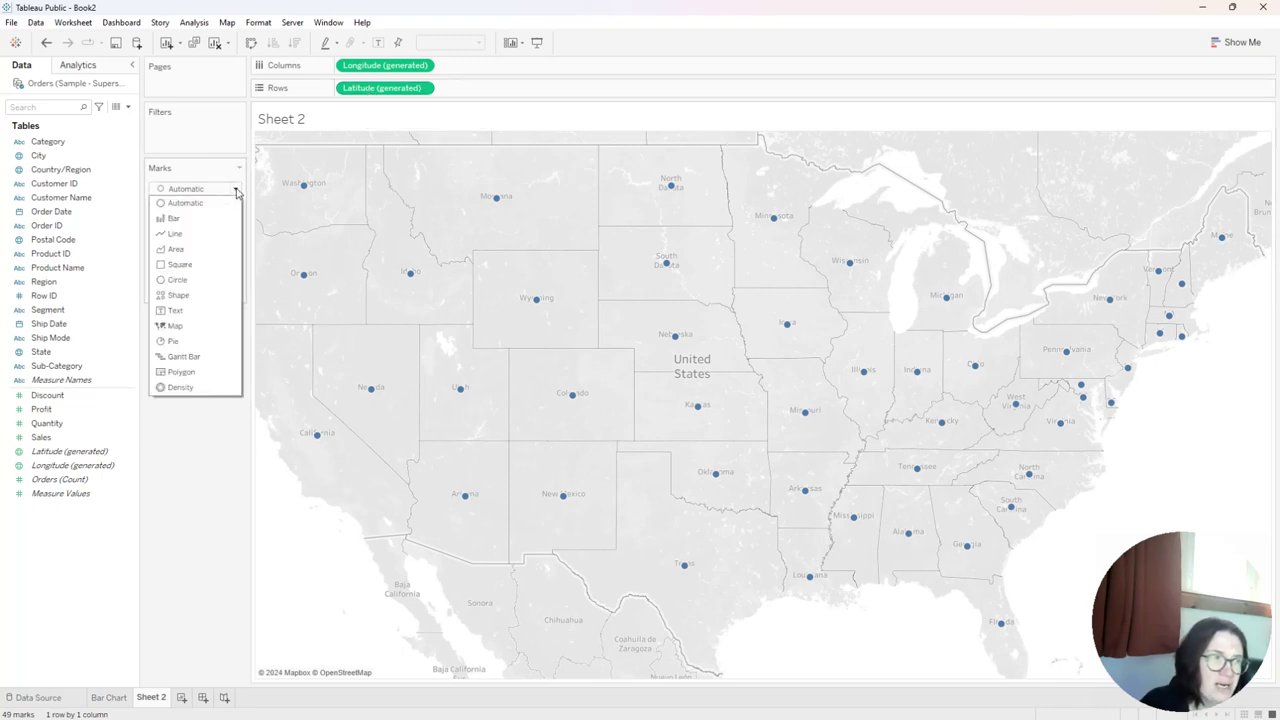
click(195, 327)
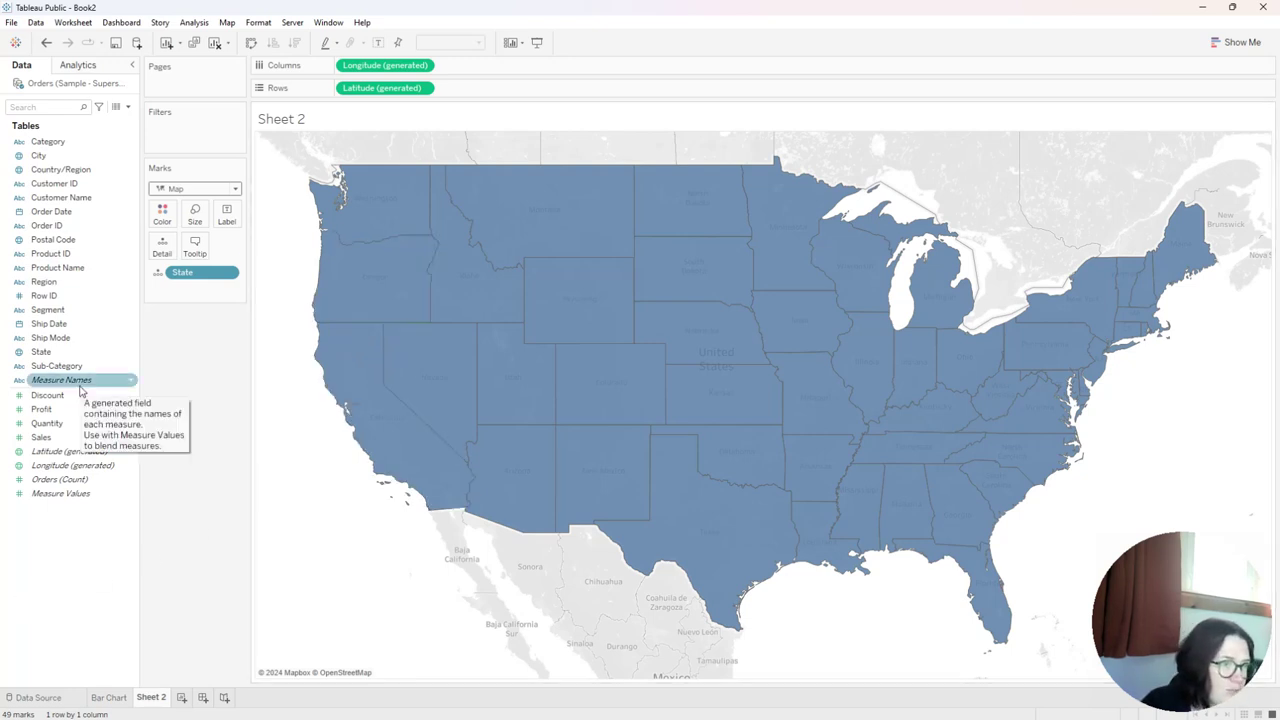
Step: Add Region as map detail and put Sales on Color to shade the states
drag(44, 282, 162, 244)
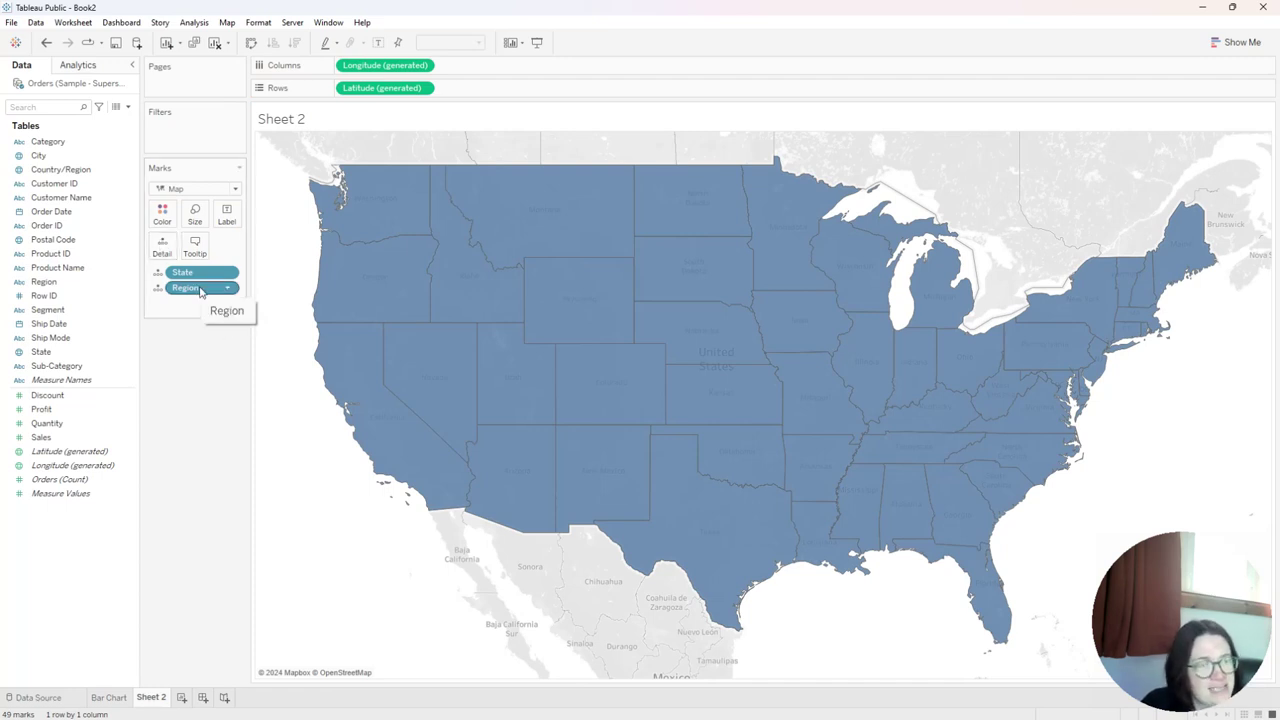
click(112, 700)
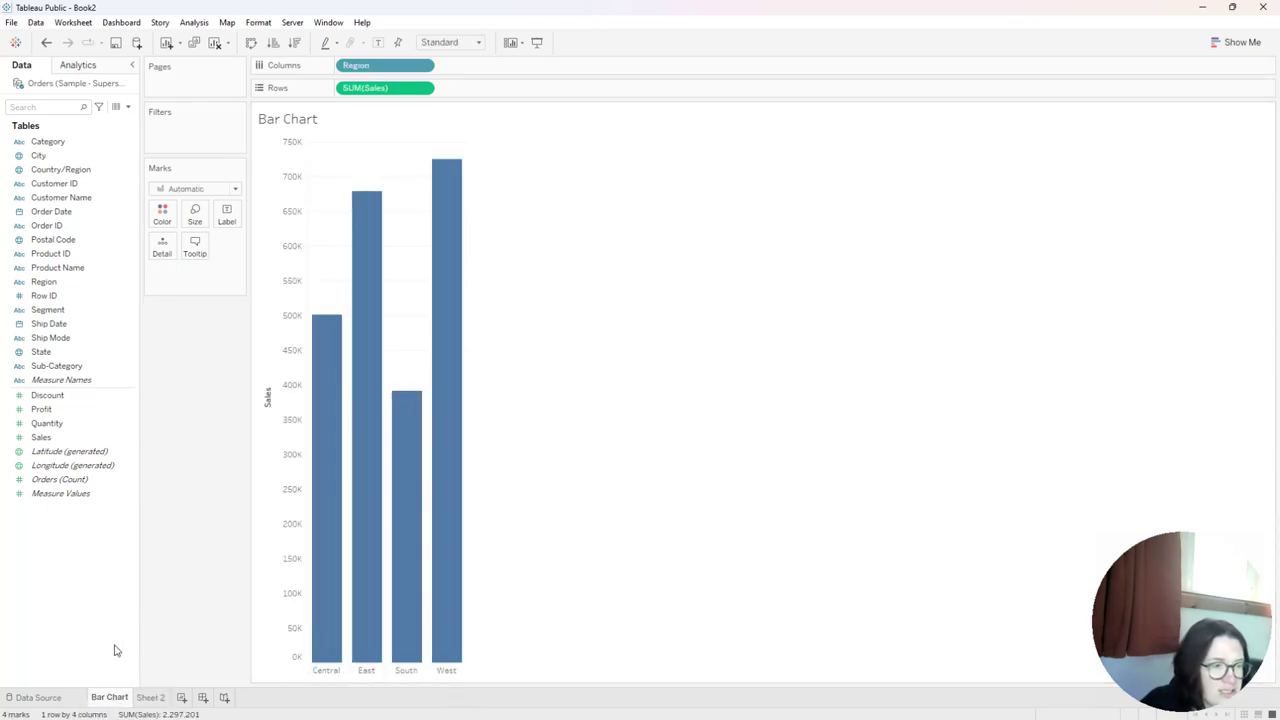
click(154, 699)
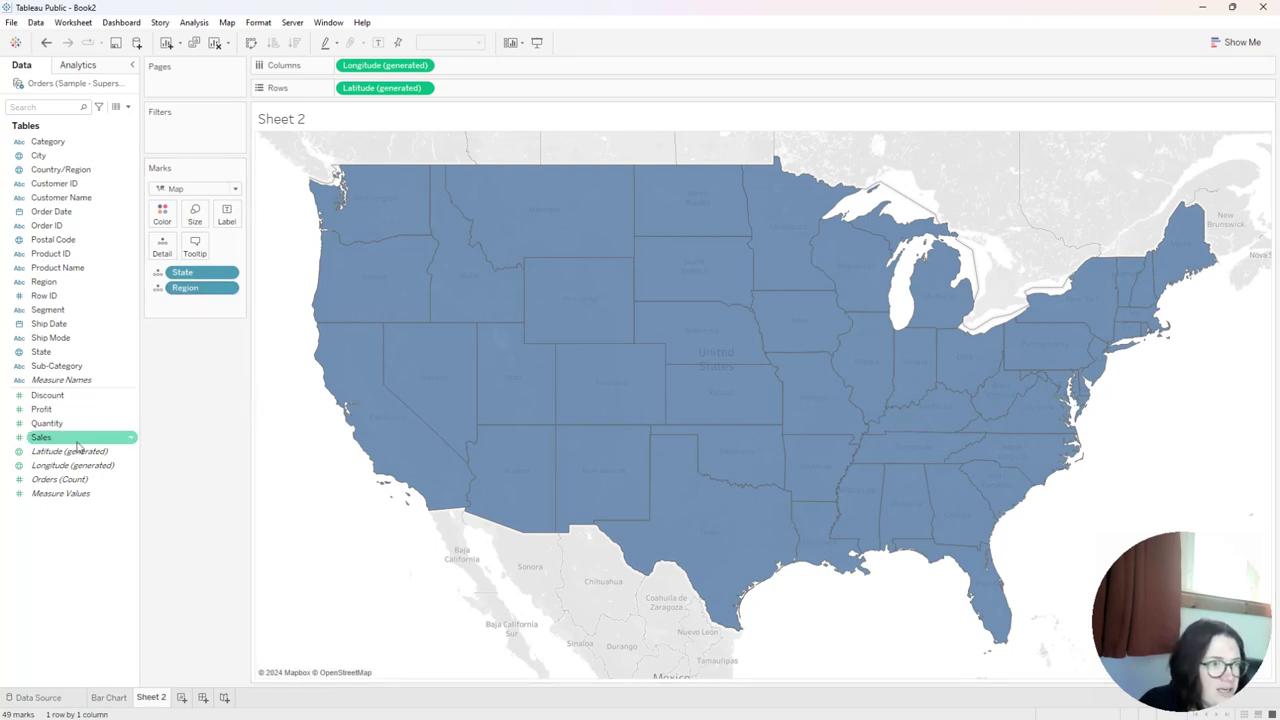
mouse_move(43, 440)
mouse_down()
mouse_move(157, 280)
mouse_move(162, 213)
mouse_up()
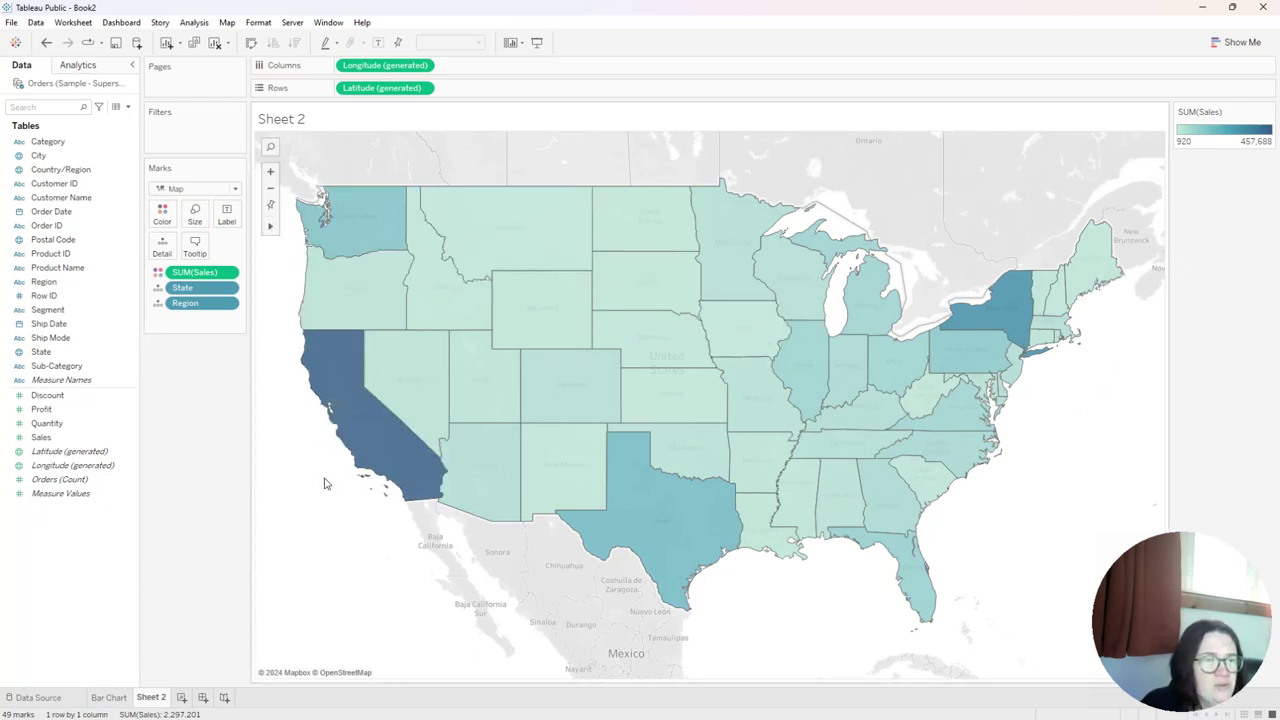
Step: Switch the SUM(Sales) colour shading to stepped colour with 4 steps and apply it
click(165, 218)
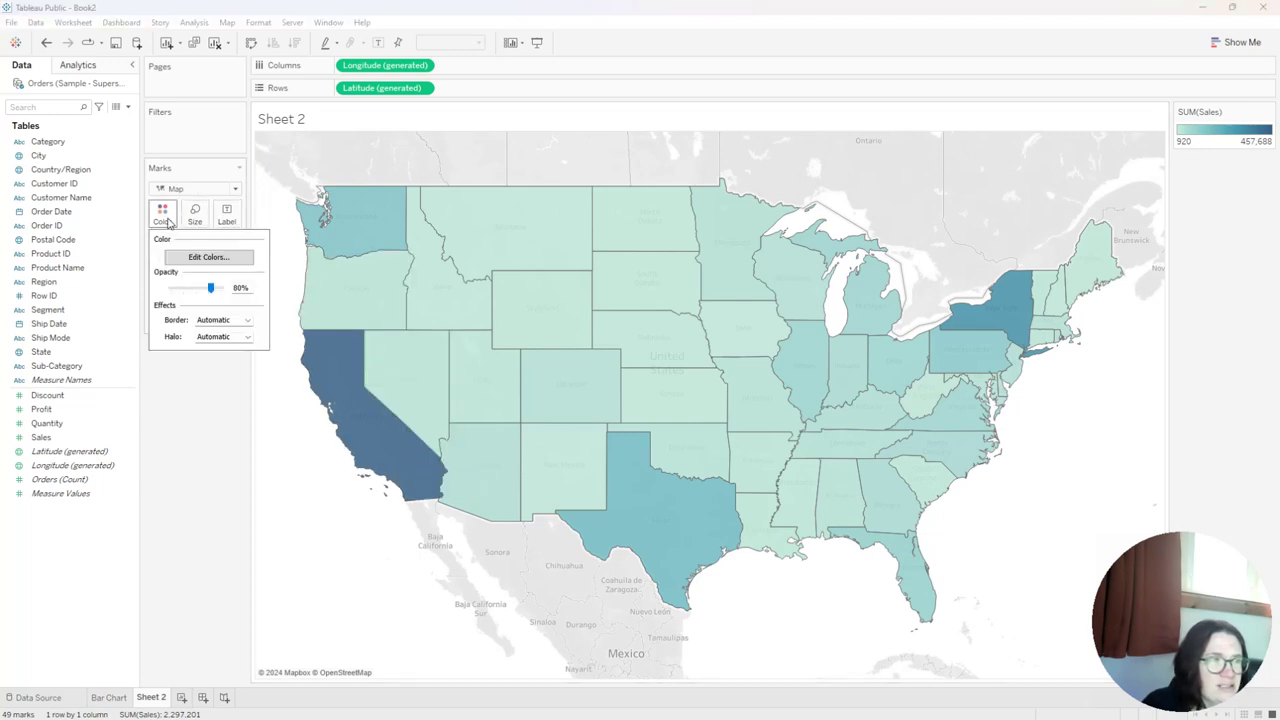
click(210, 258)
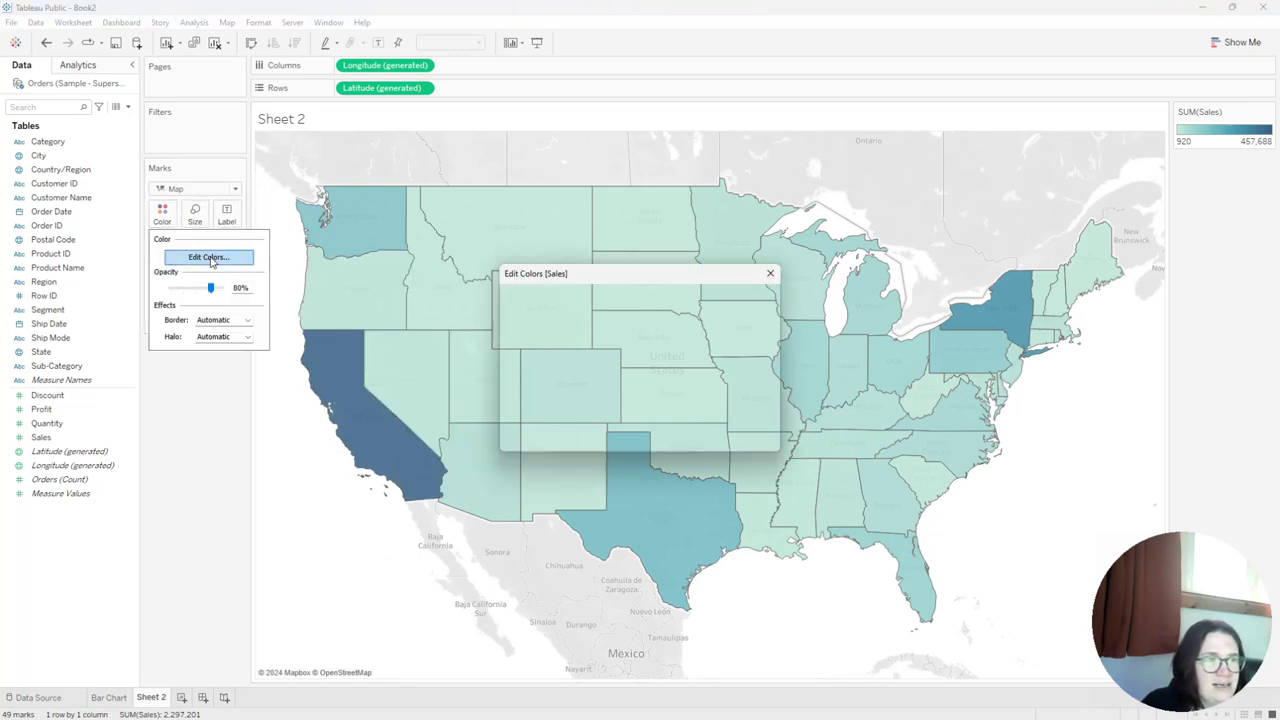
click(512, 368)
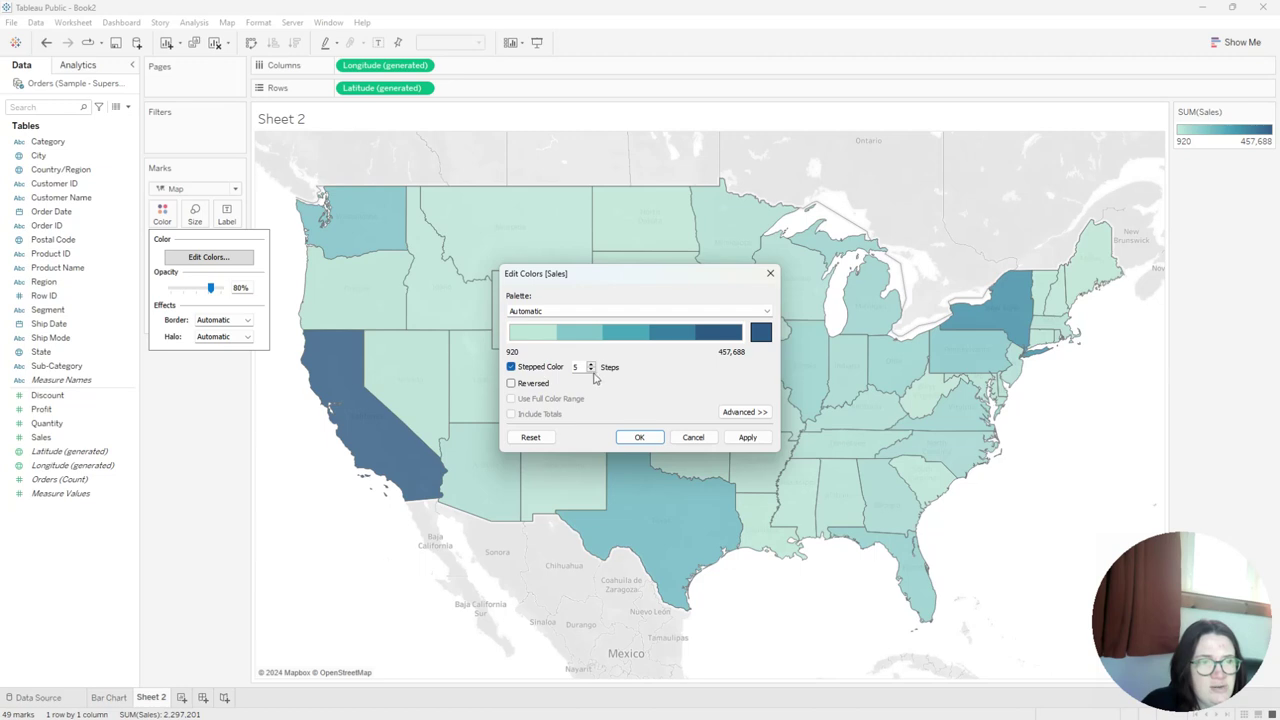
click(591, 370)
click(591, 370)
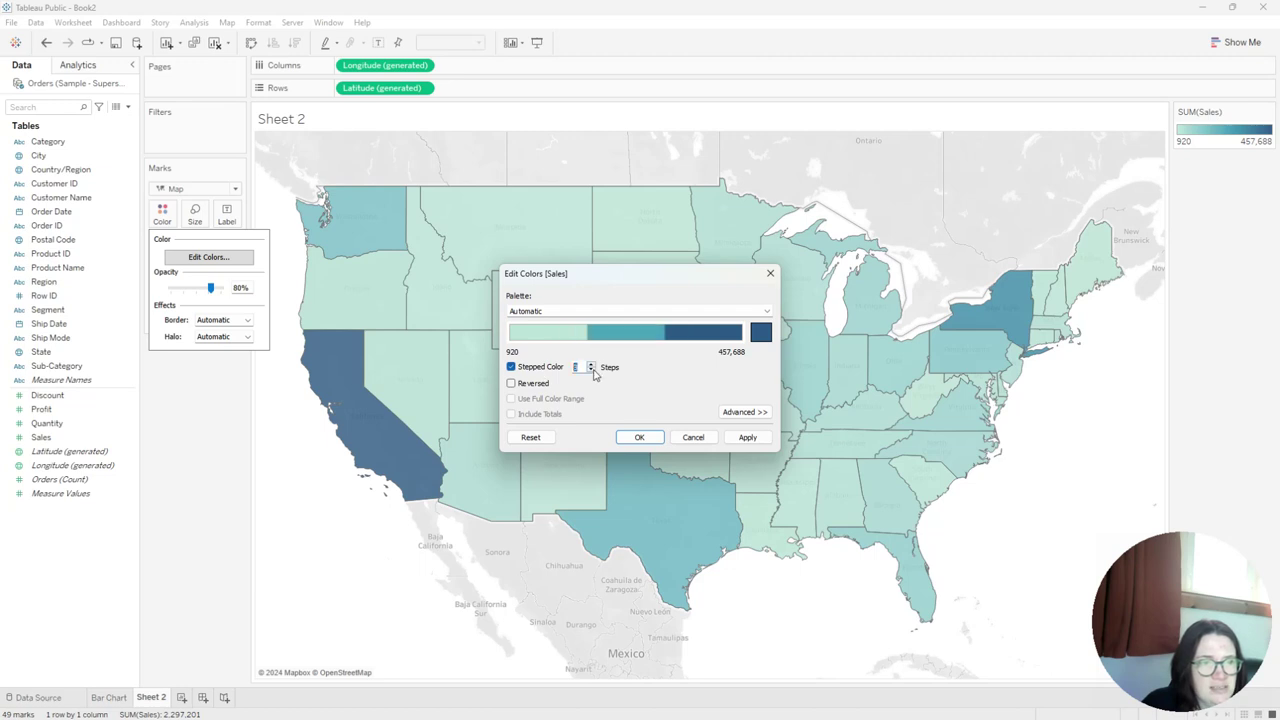
click(766, 442)
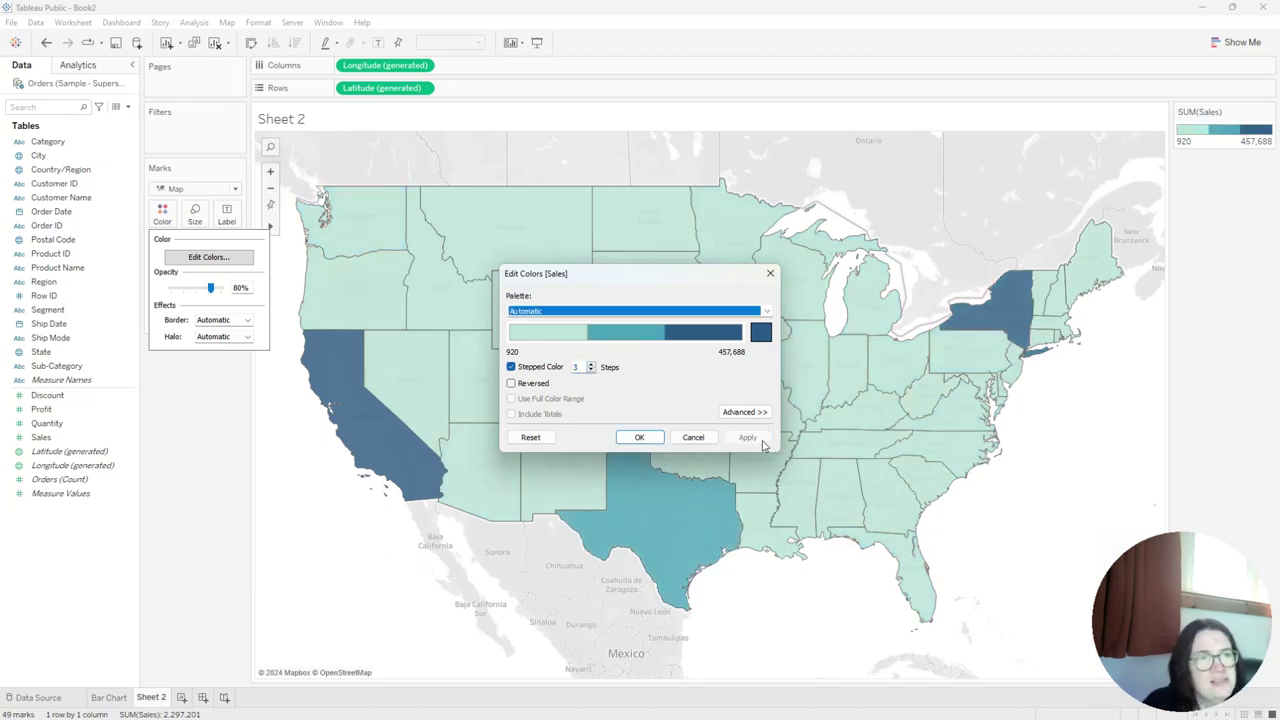
click(591, 364)
click(746, 438)
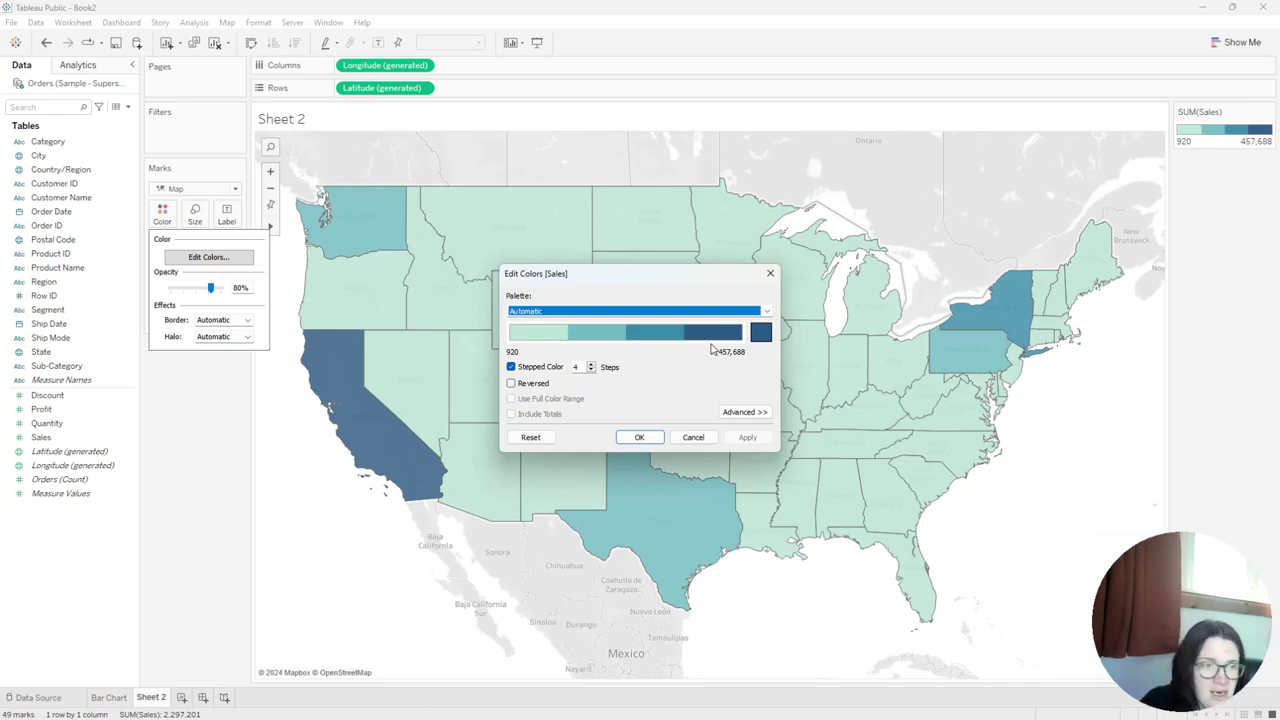
click(745, 412)
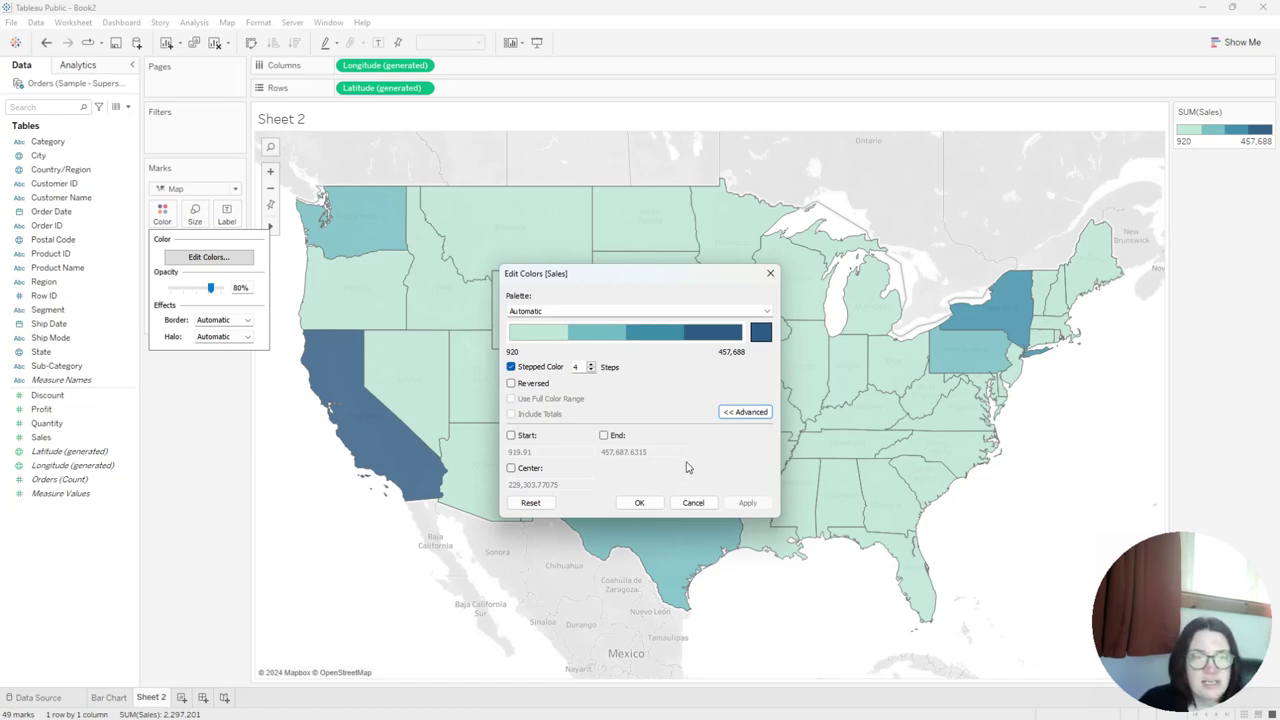
click(770, 274)
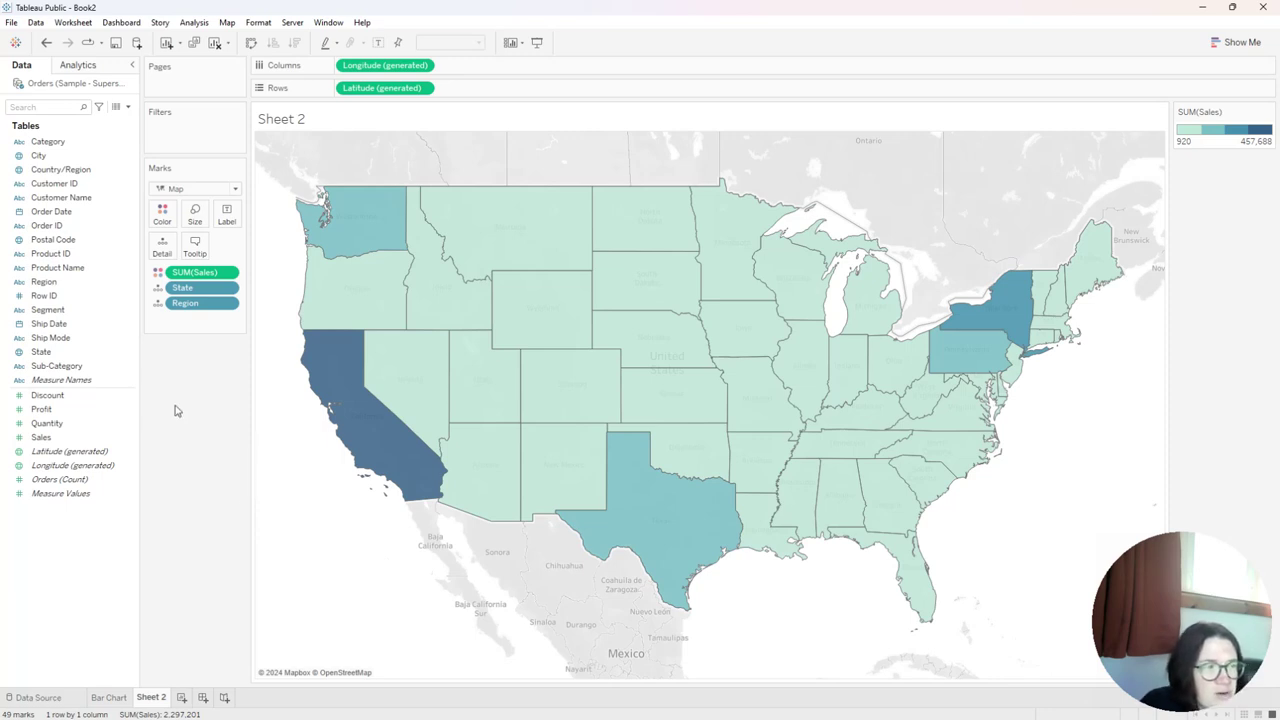
click(45, 438)
Step: Label each state with its SUM(Sales) value and open that label pill's options
drag(53, 444, 201, 278)
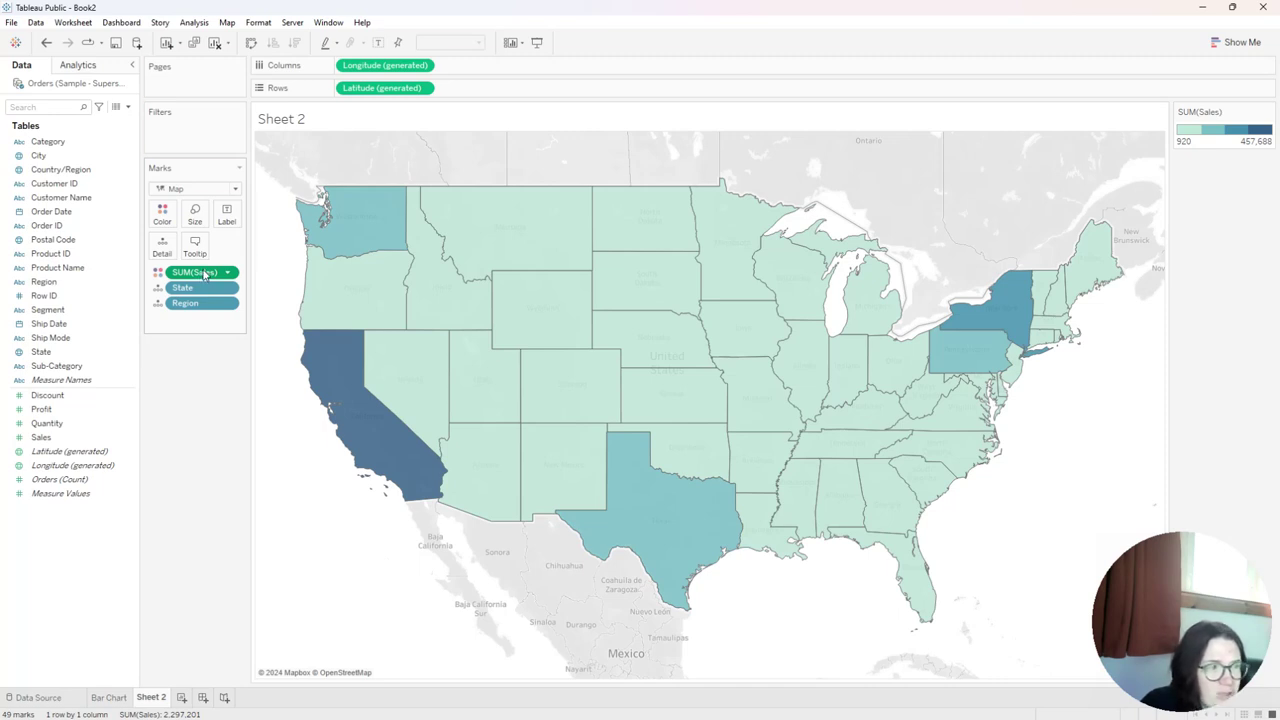
drag(204, 274, 236, 213)
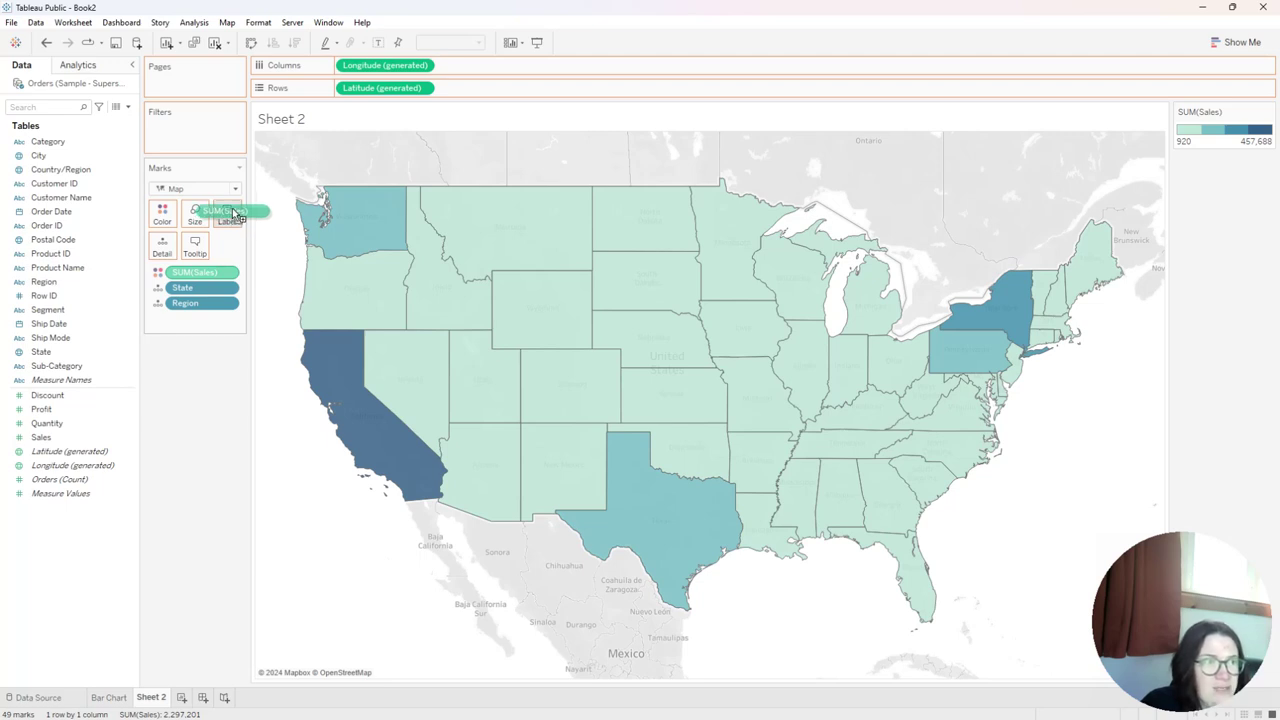
drag(237, 215, 233, 212)
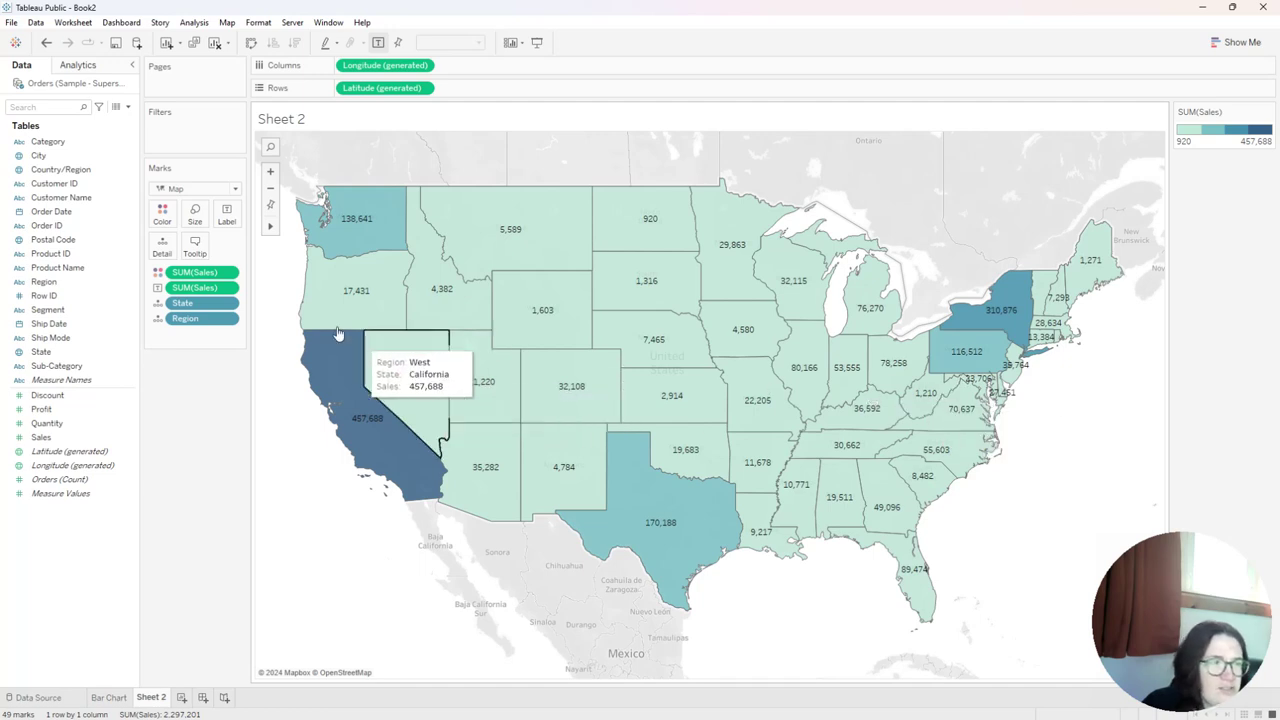
click(226, 288)
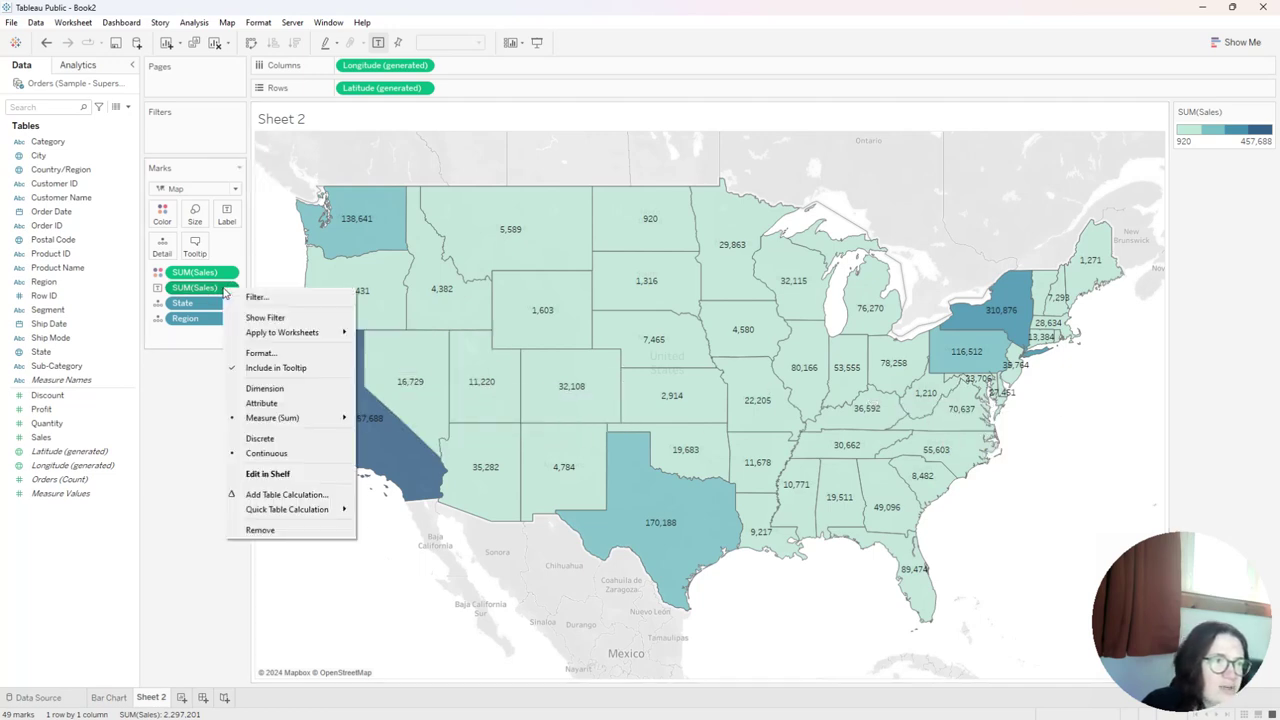
Step: Format the sales numbers as Currency (Custom) with 0 decimals in Thousands (K)
click(277, 355)
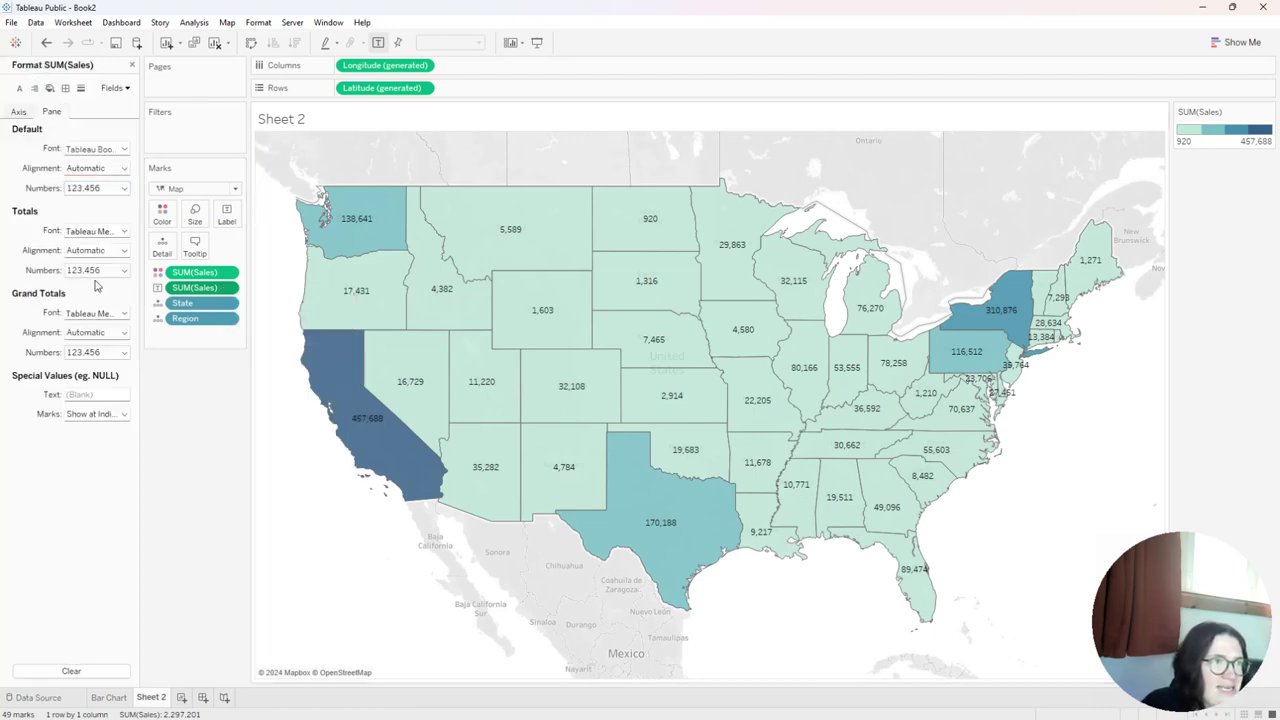
click(124, 191)
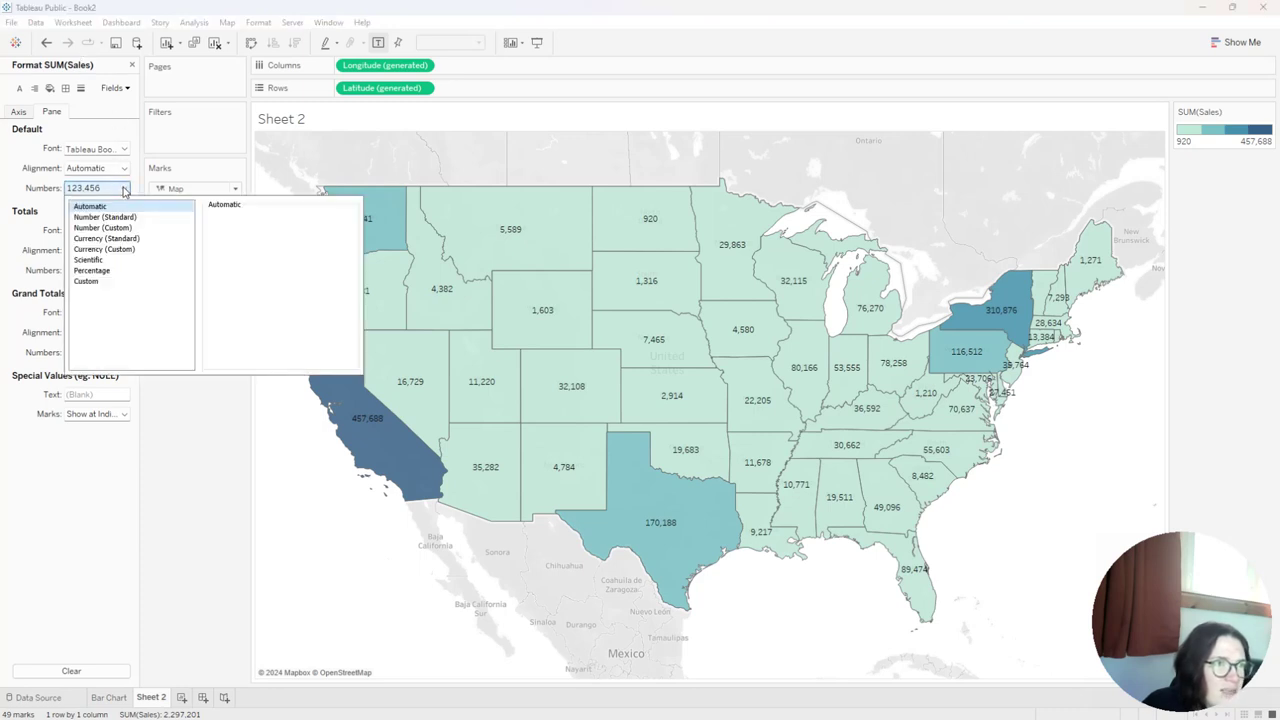
click(150, 249)
click(244, 235)
click(244, 235)
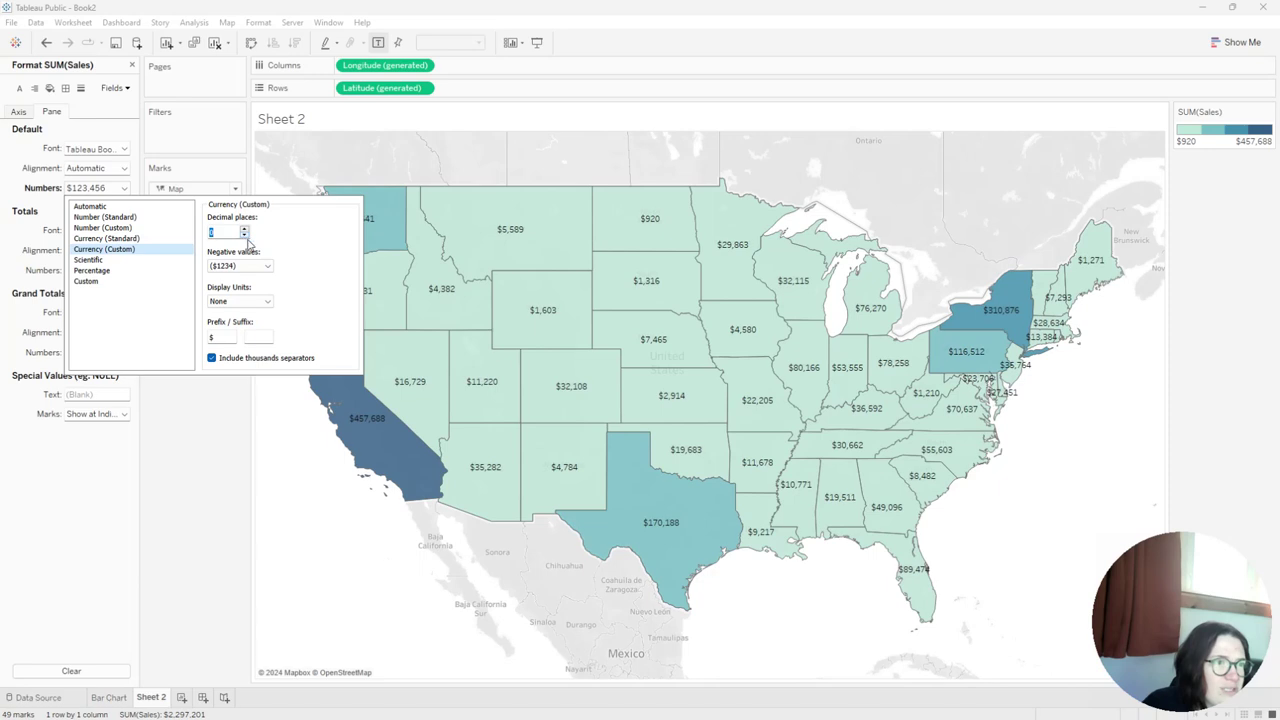
click(269, 302)
click(255, 318)
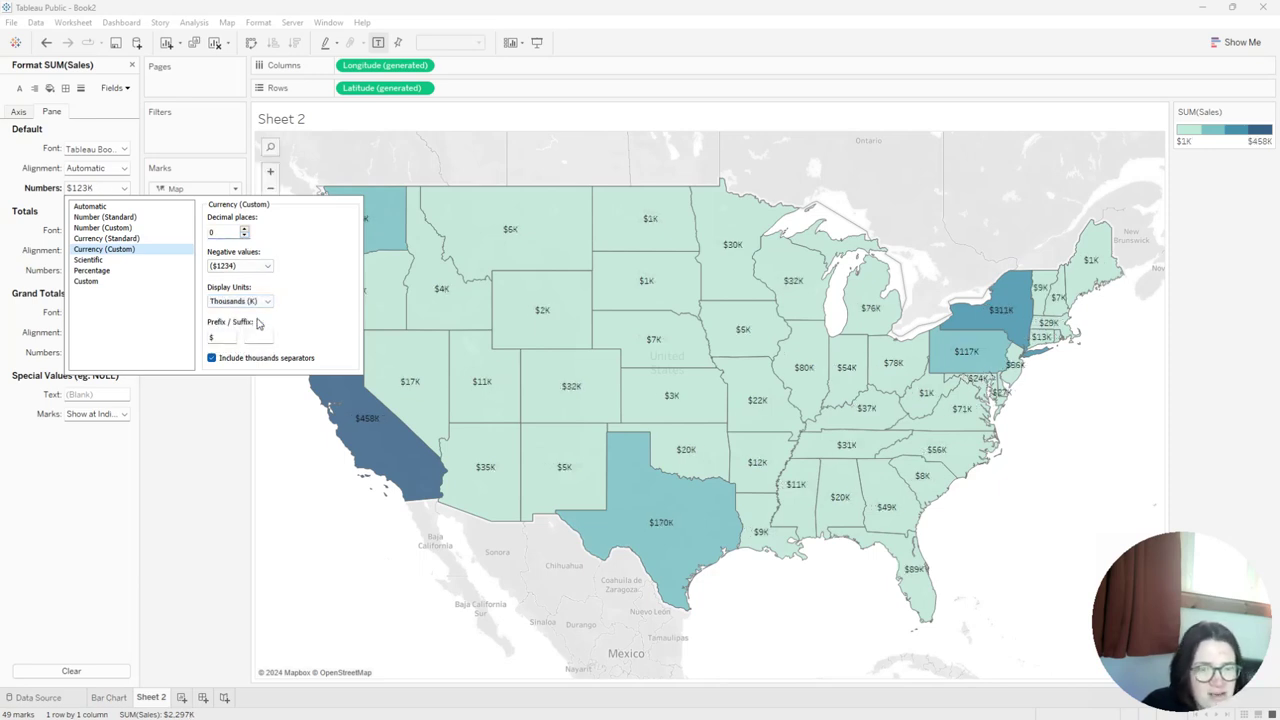
click(233, 493)
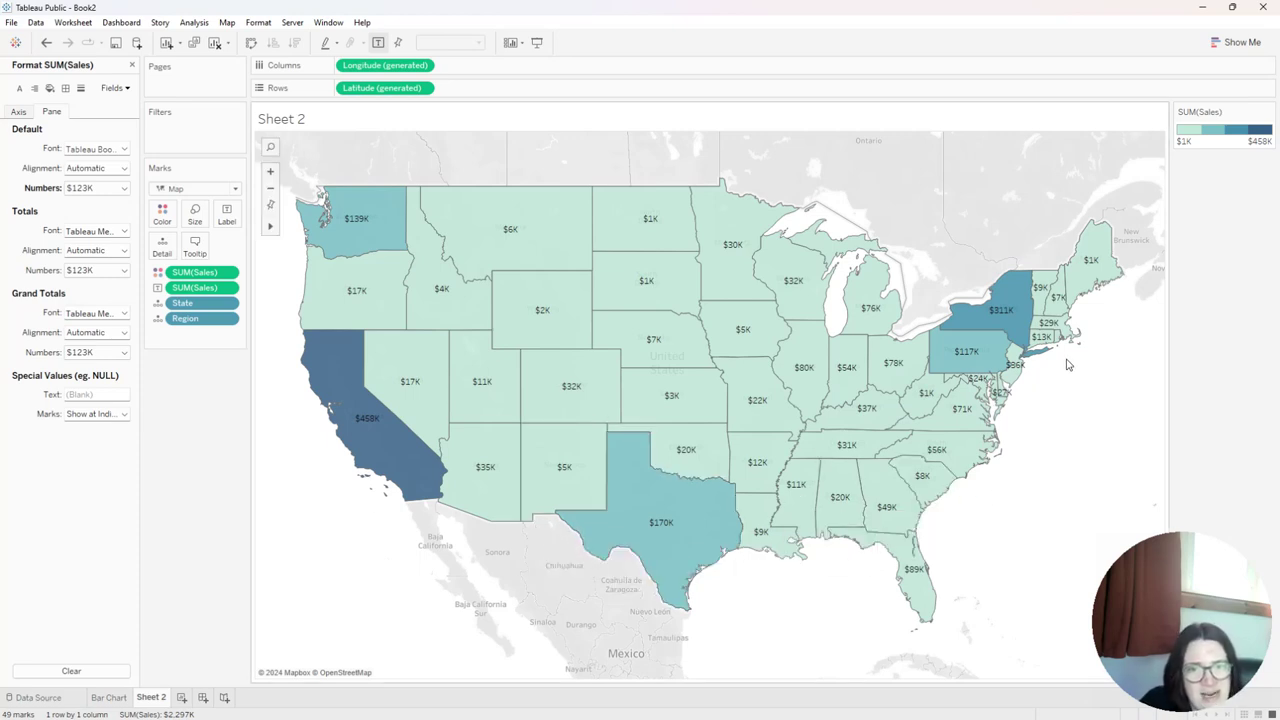
mouse_move(1058, 338)
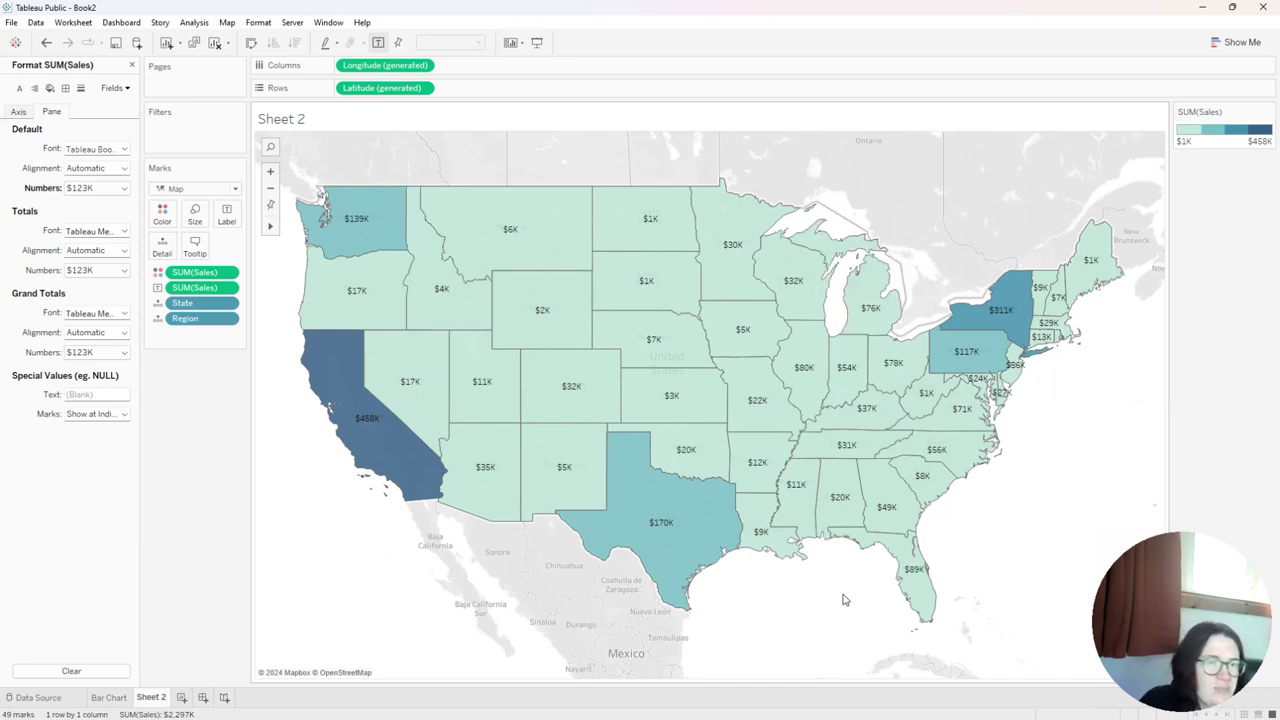
mouse_move(862, 393)
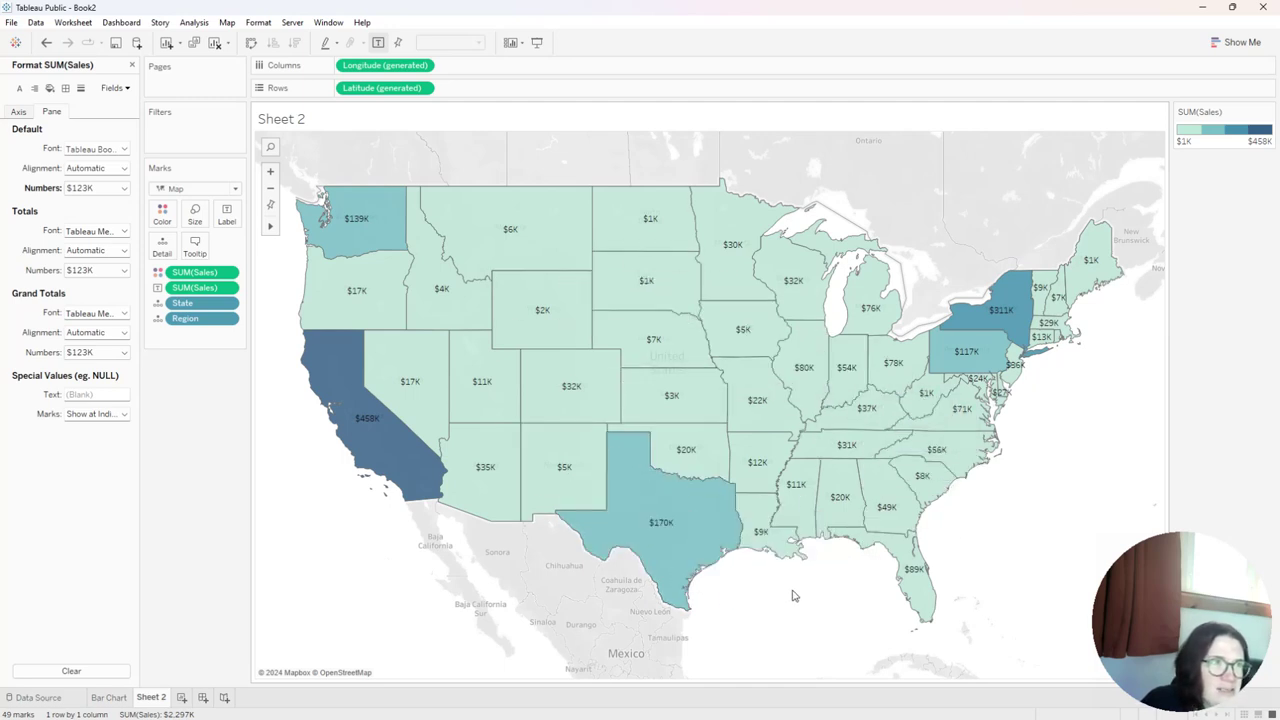
mouse_move(380, 201)
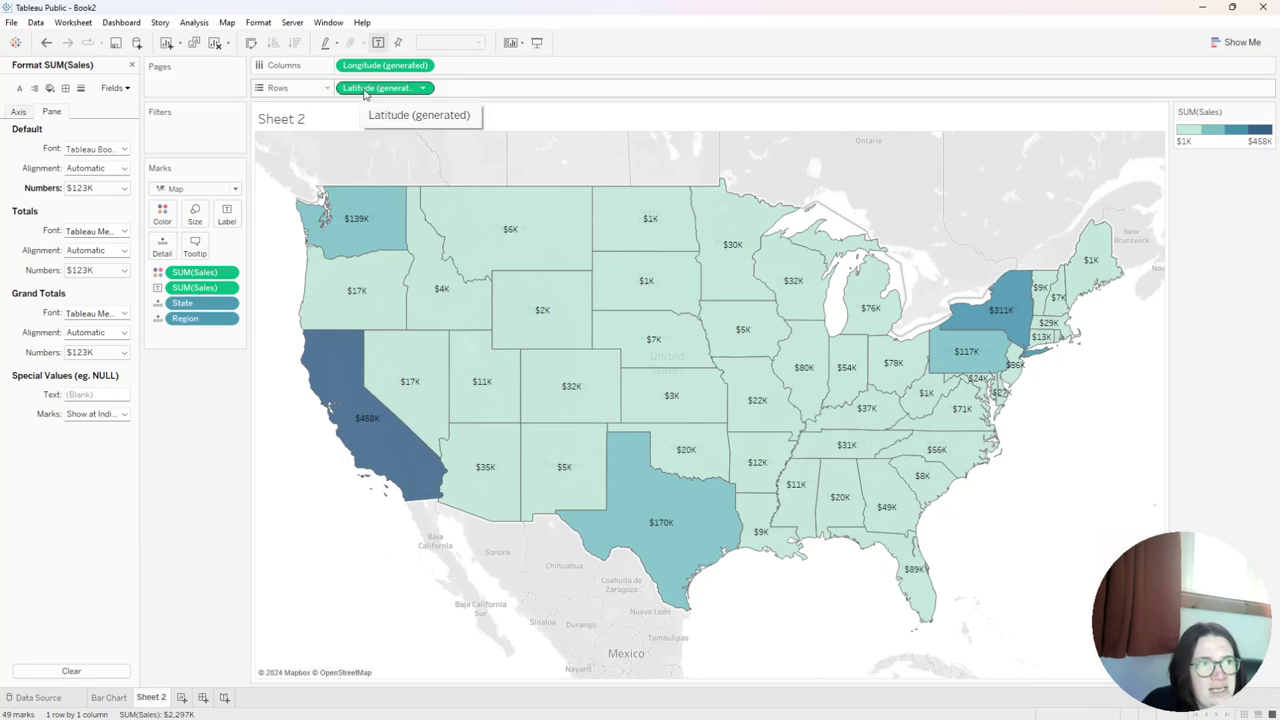
click(227, 22)
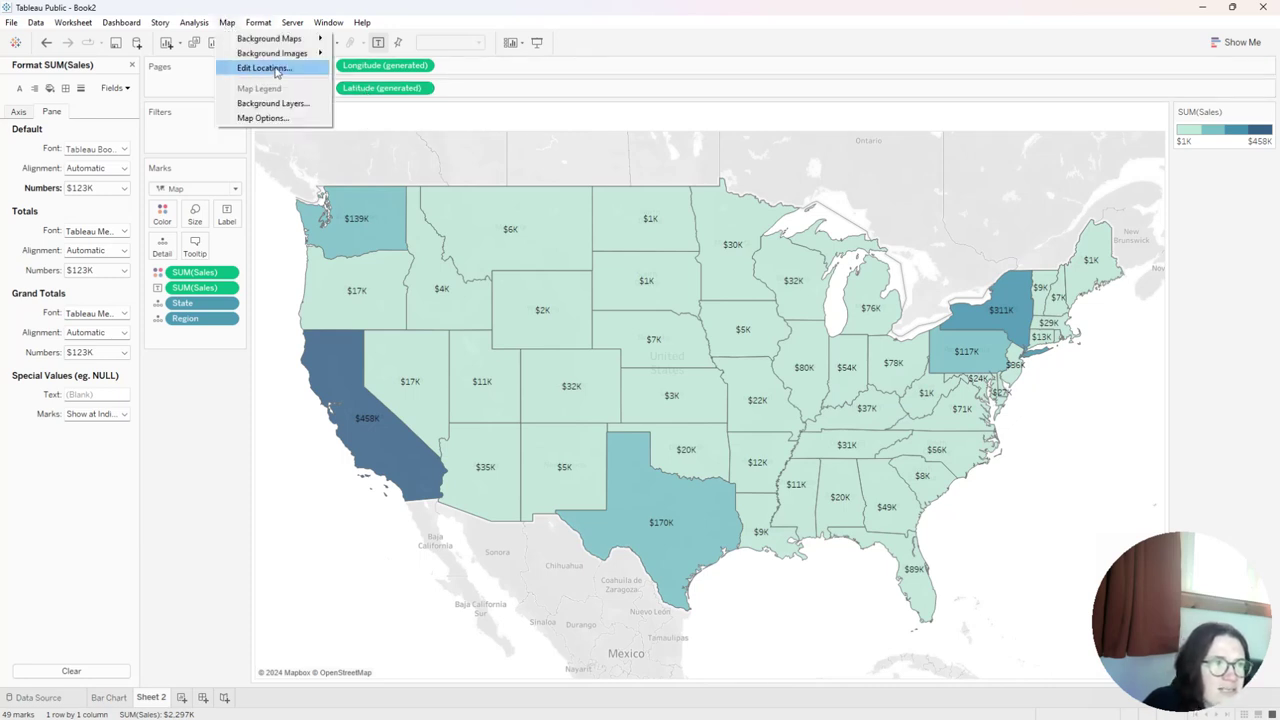
click(293, 70)
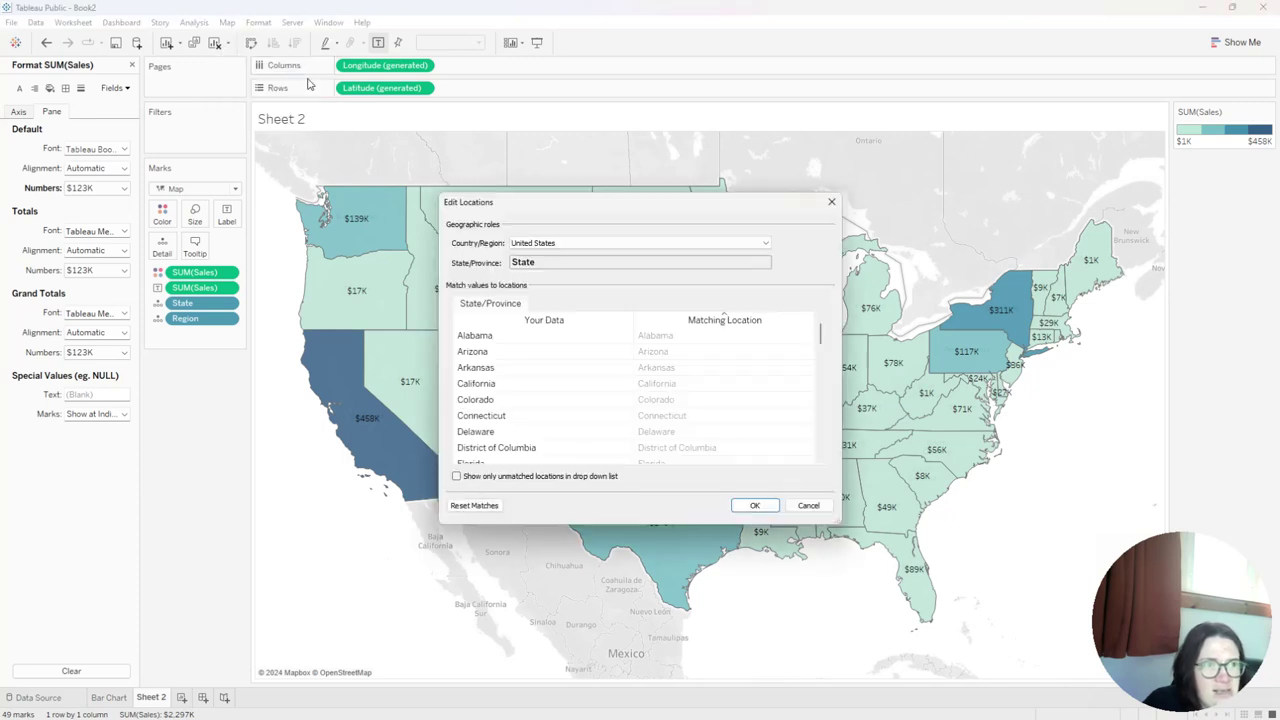
click(637, 243)
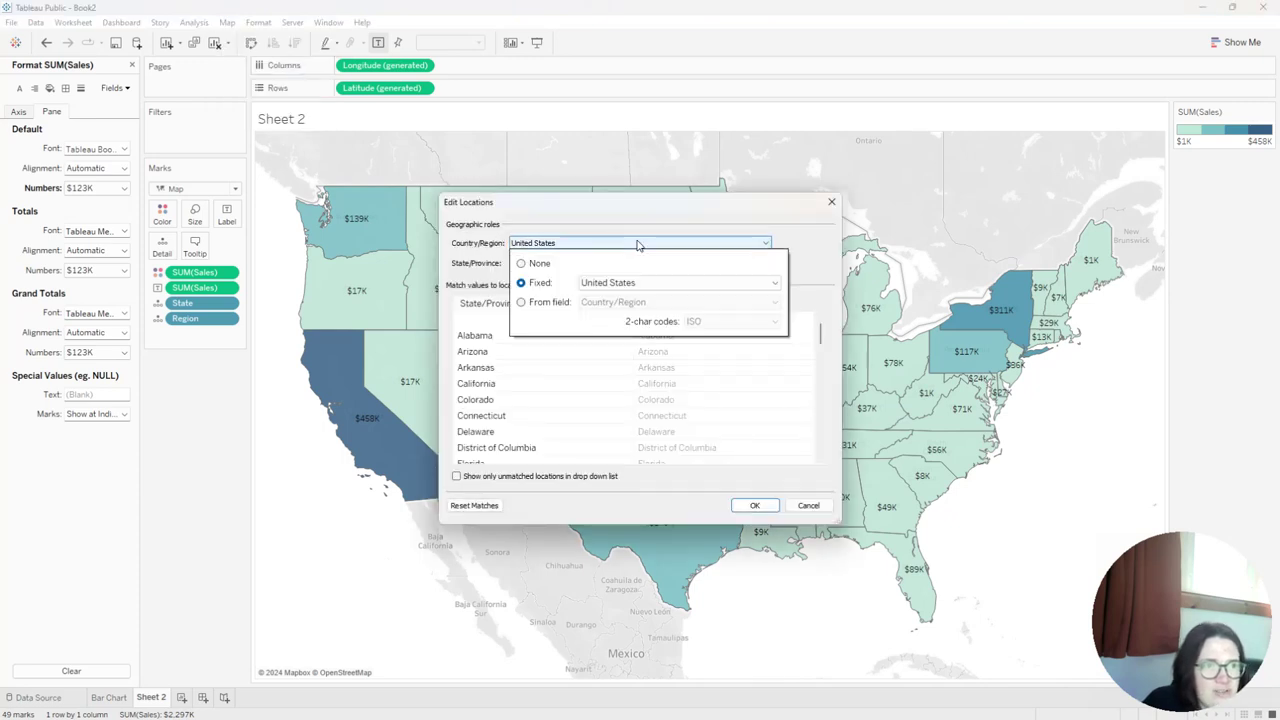
click(672, 284)
click(672, 285)
click(672, 284)
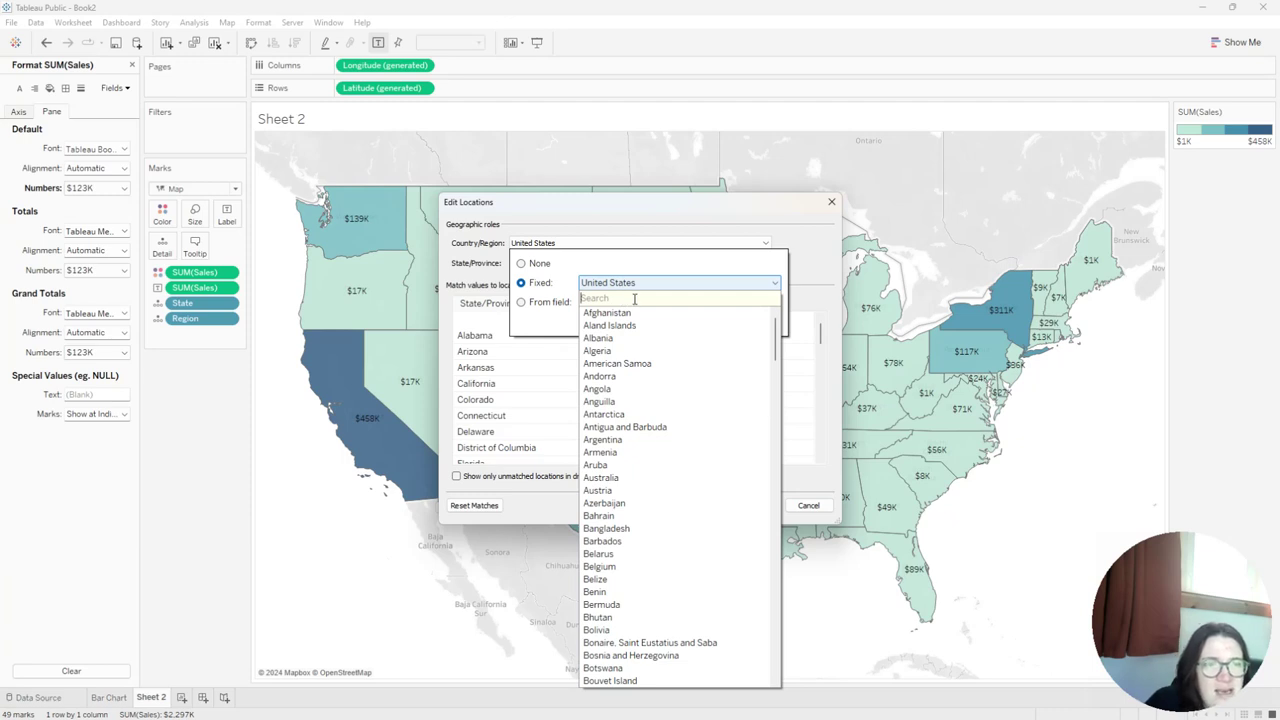
click(620, 219)
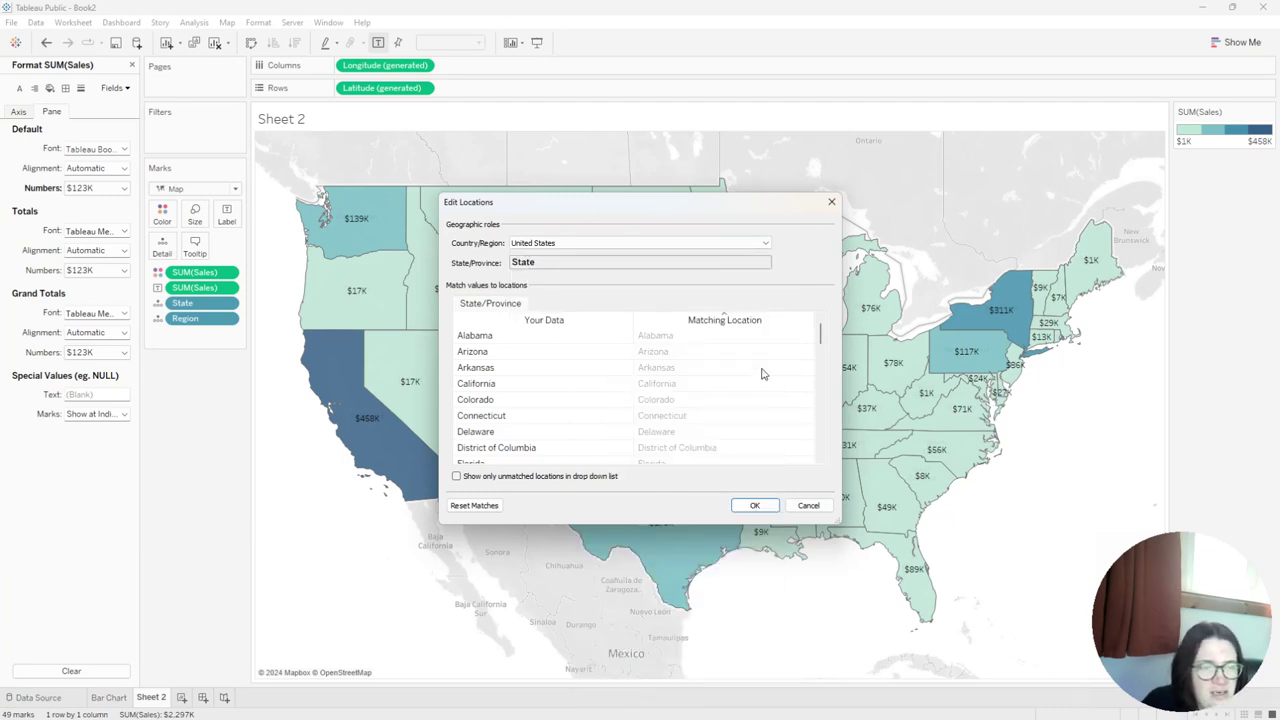
click(831, 205)
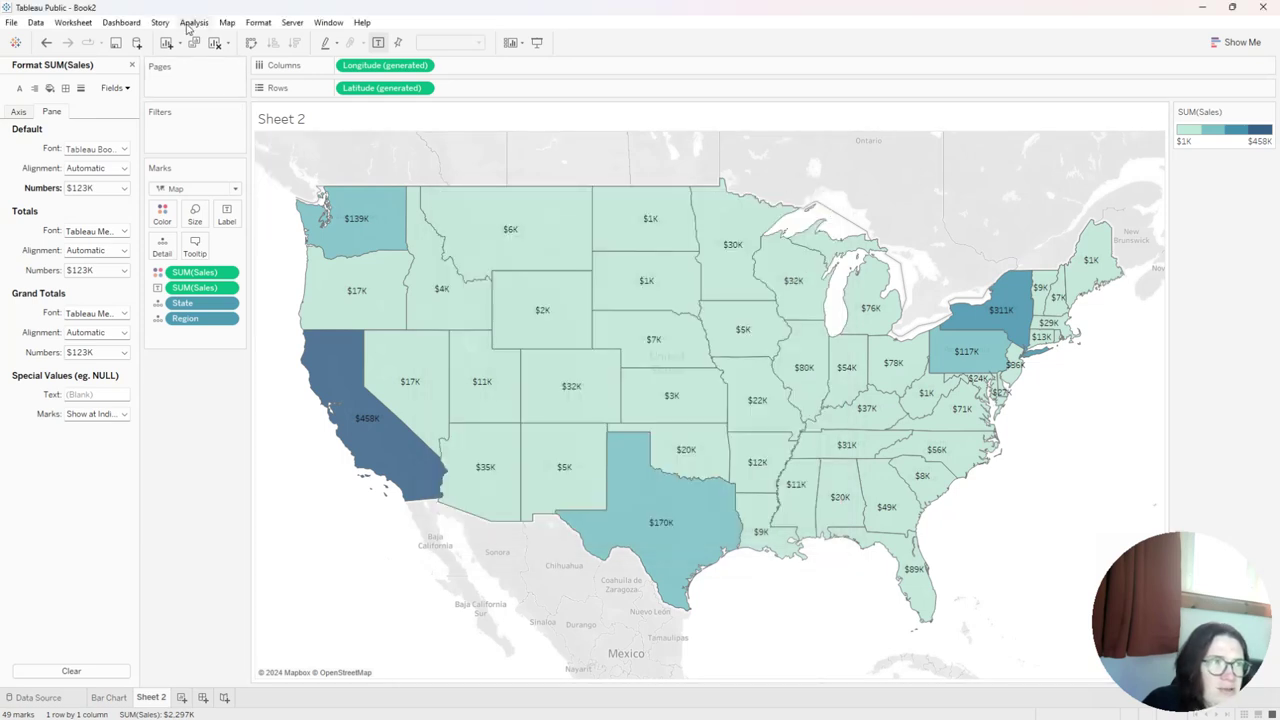
Step: In Map Options, turn off Country/Region Names and State/Province Names labels
click(226, 23)
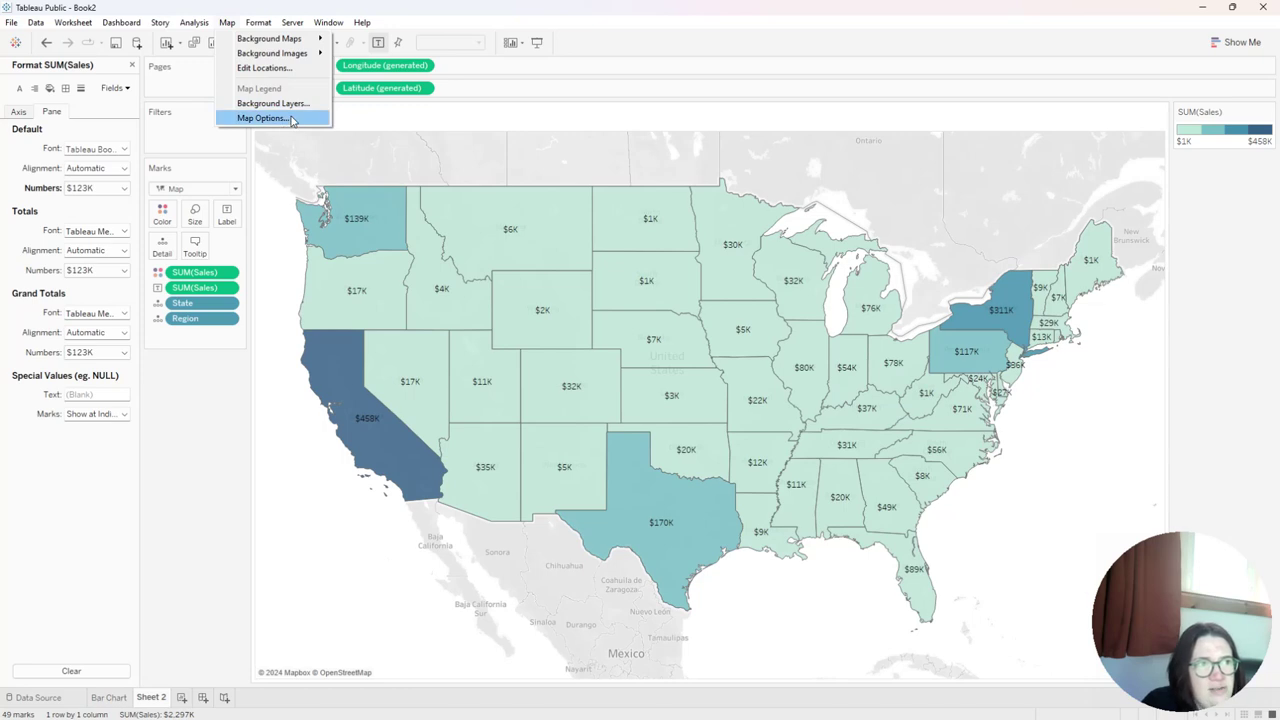
click(271, 104)
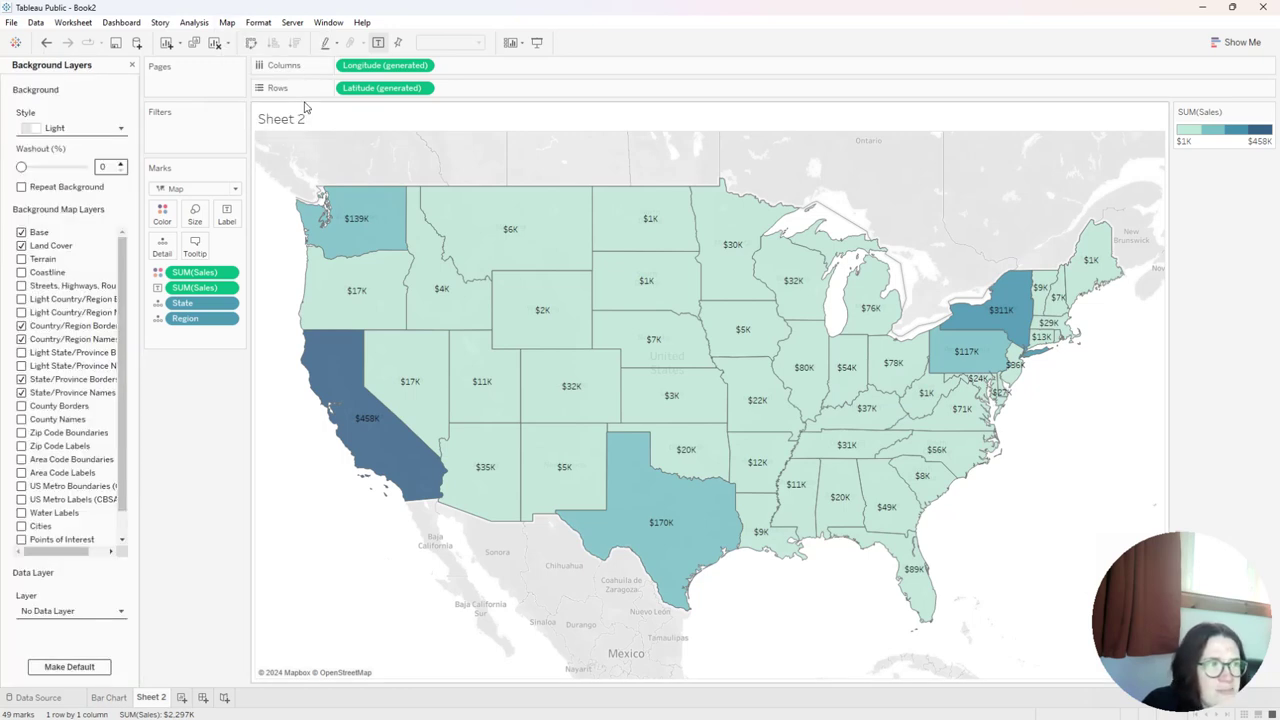
scroll(128, 270, down, 1)
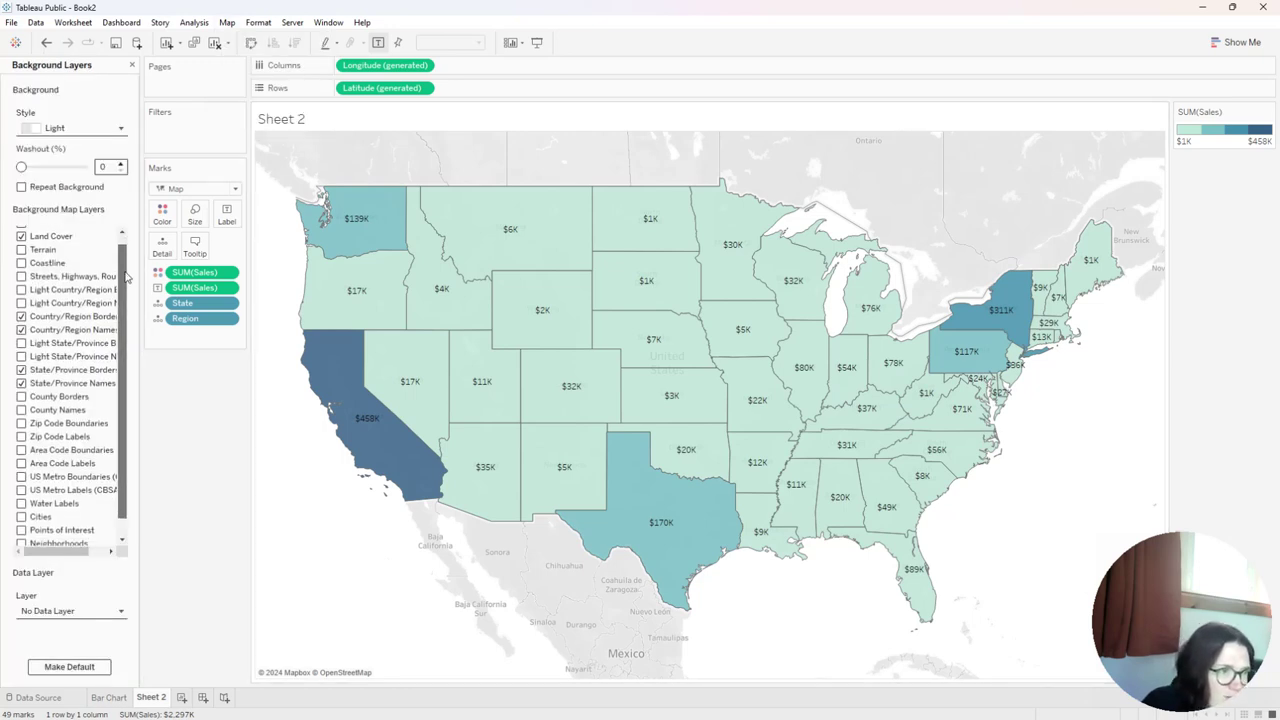
click(21, 326)
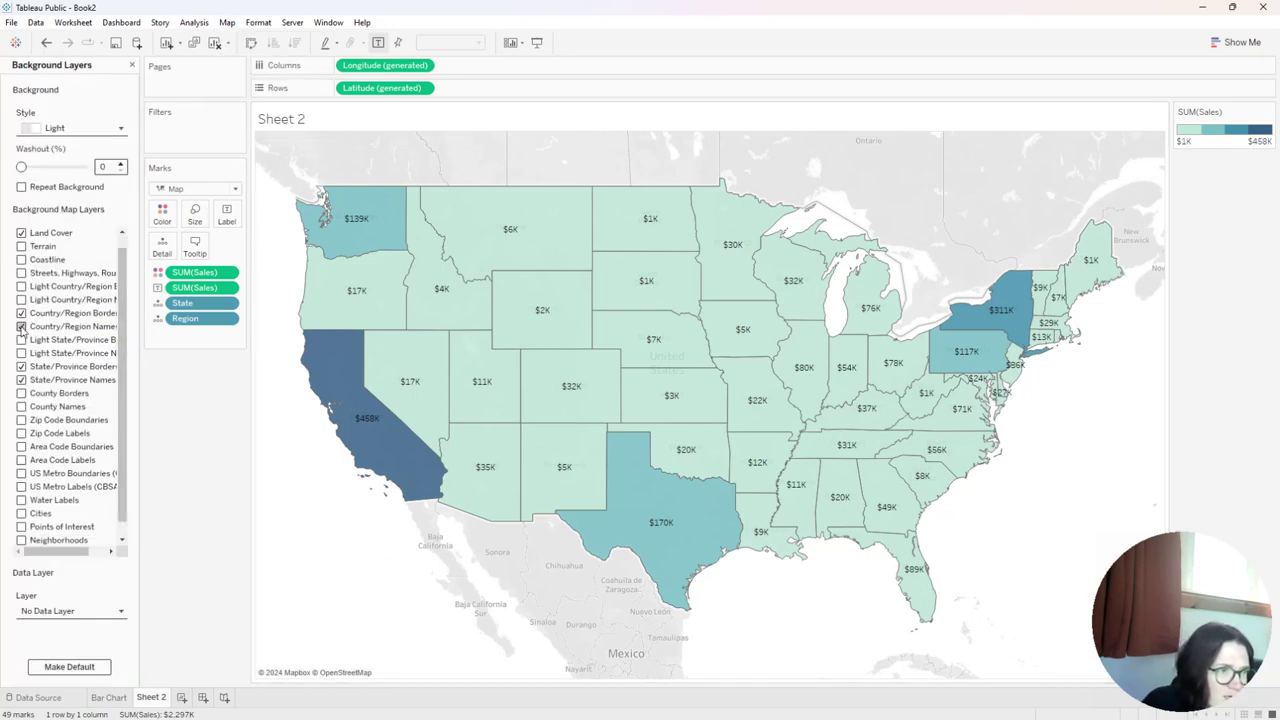
click(21, 380)
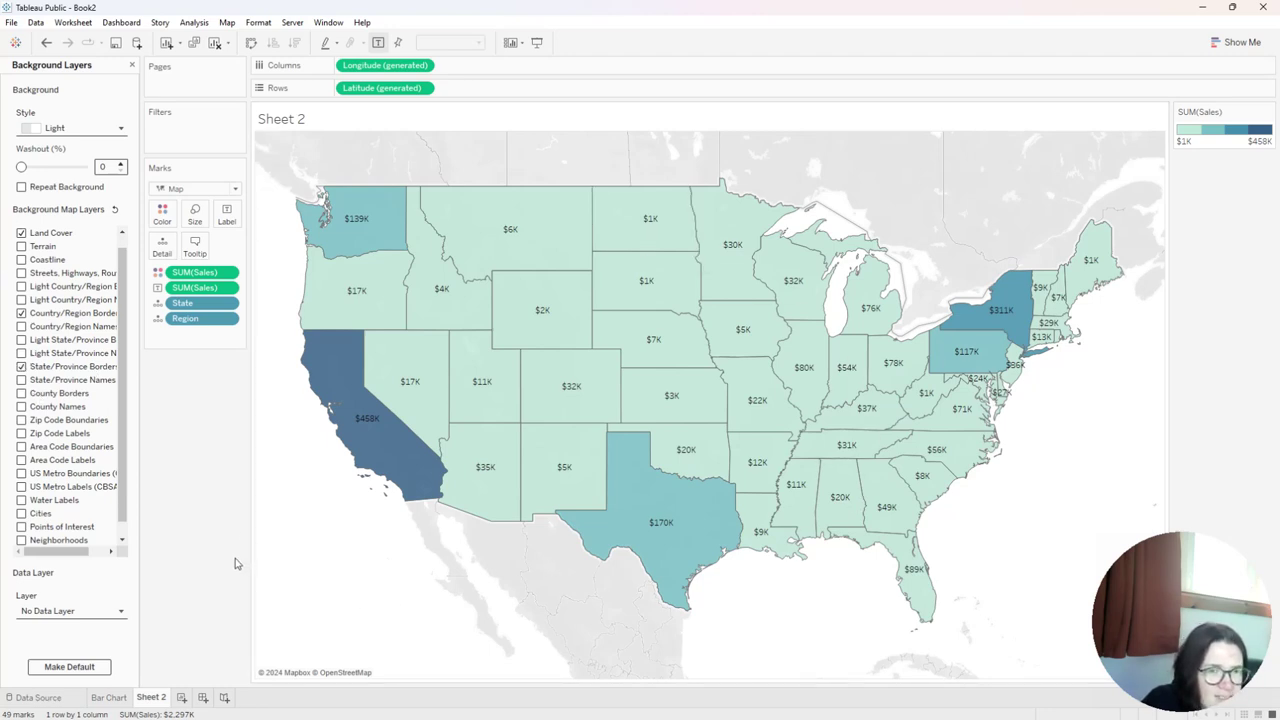
click(115, 128)
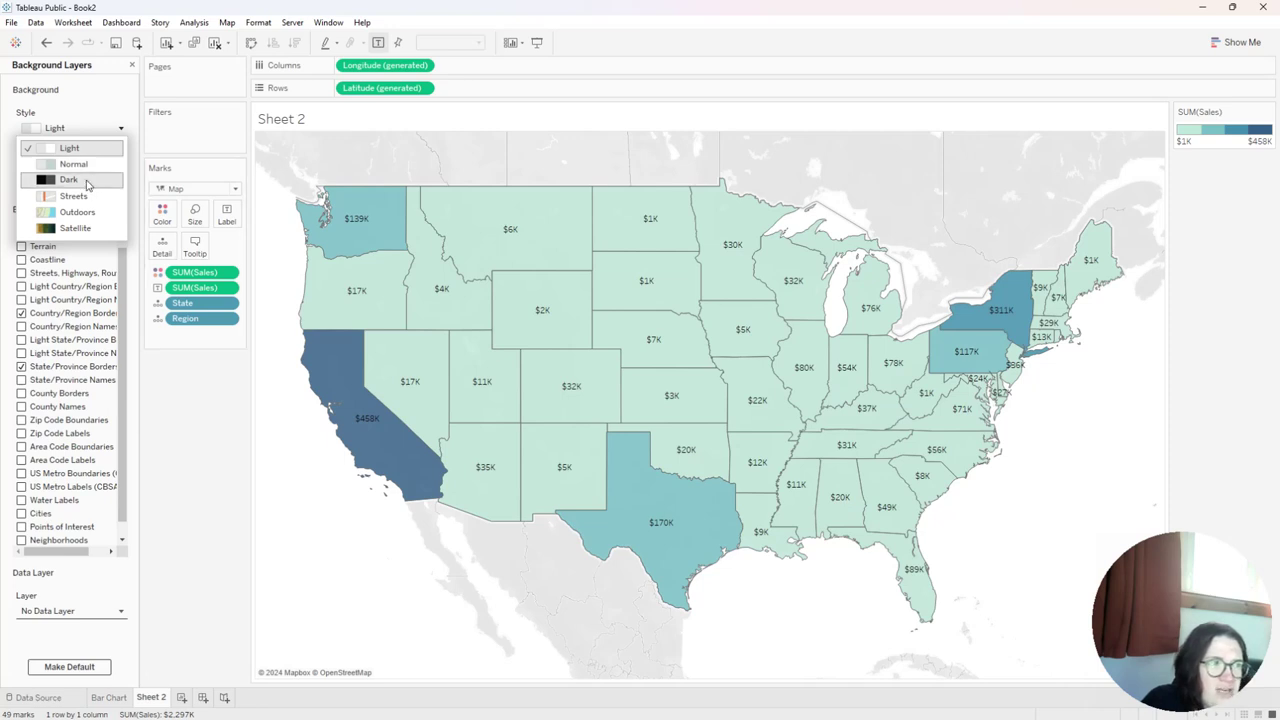
Step: Rename Sheet 2 to 'Map' and start a new dashboard
right_click(155, 693)
click(198, 551)
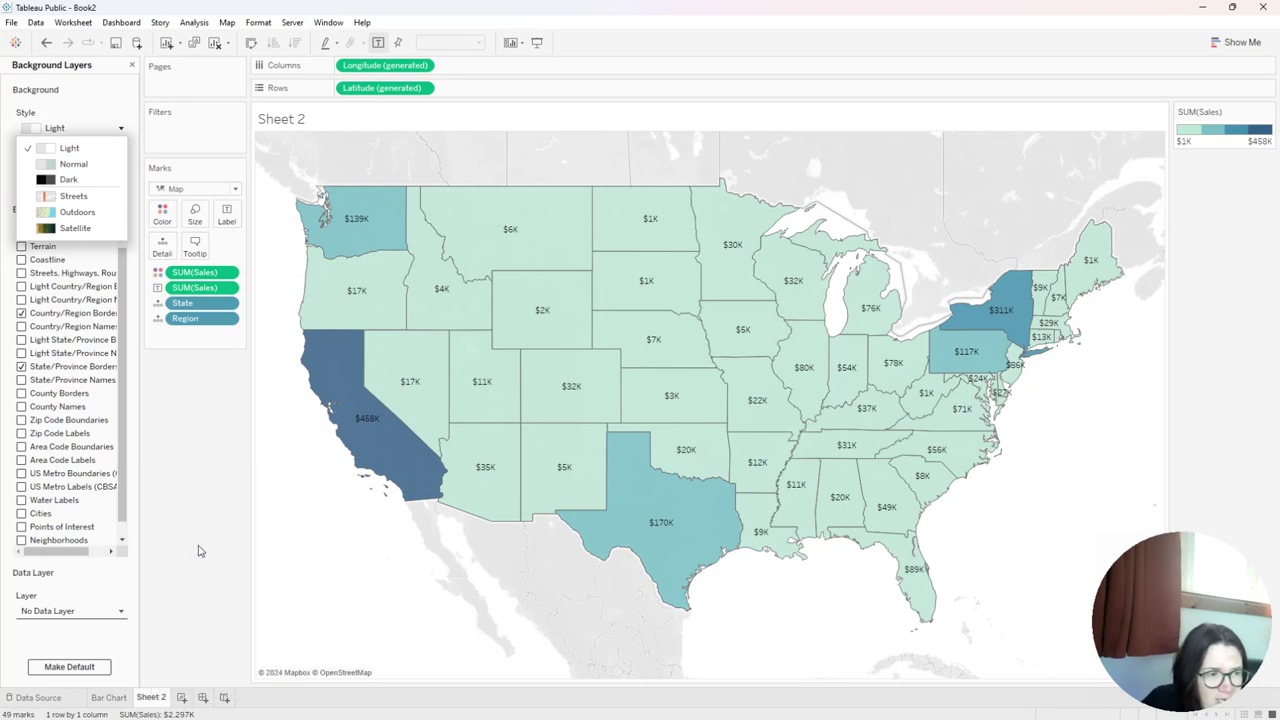
text(Map)
key(Return)
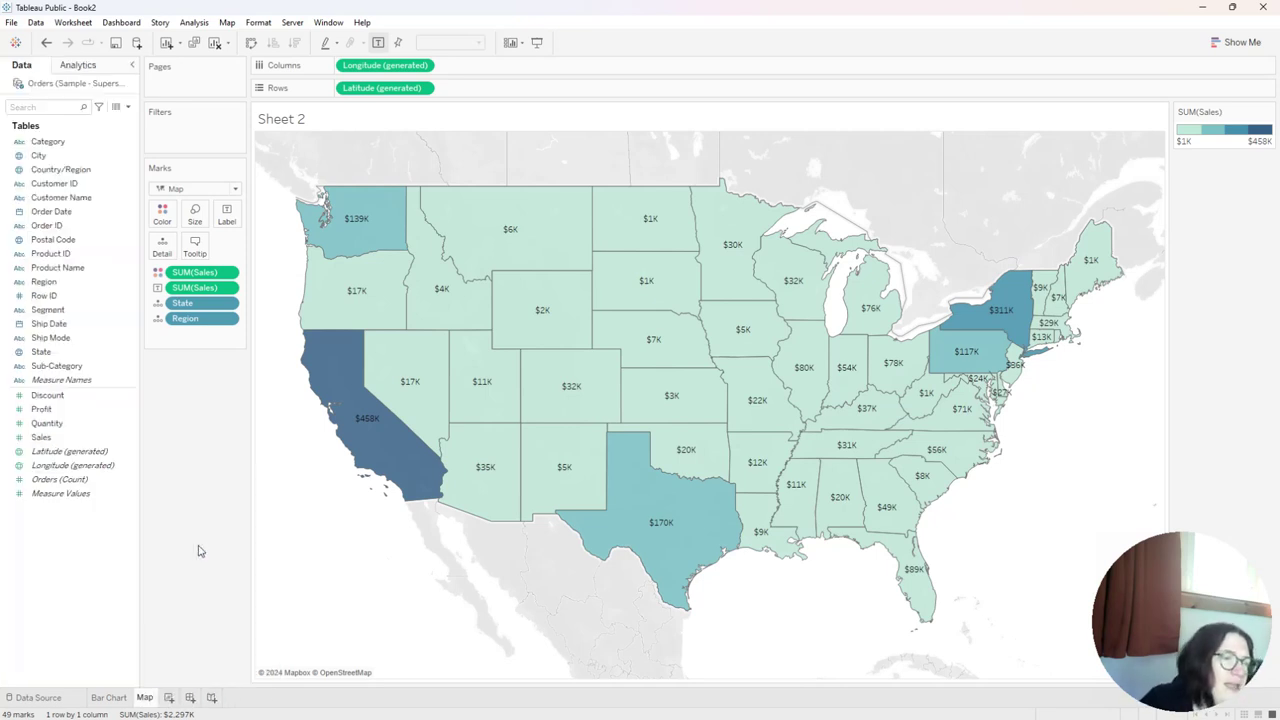
click(190, 698)
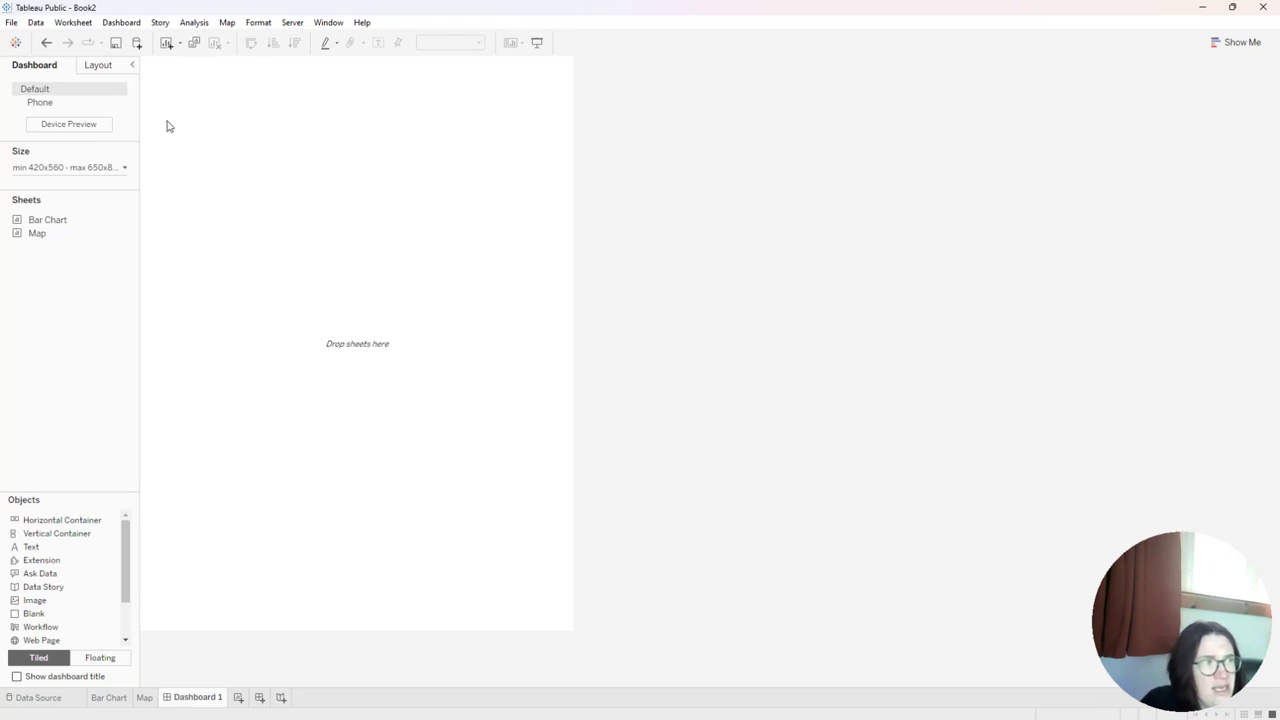
Step: Set the dashboard to a fixed Generic Desktop size of 1366 x 768
click(122, 168)
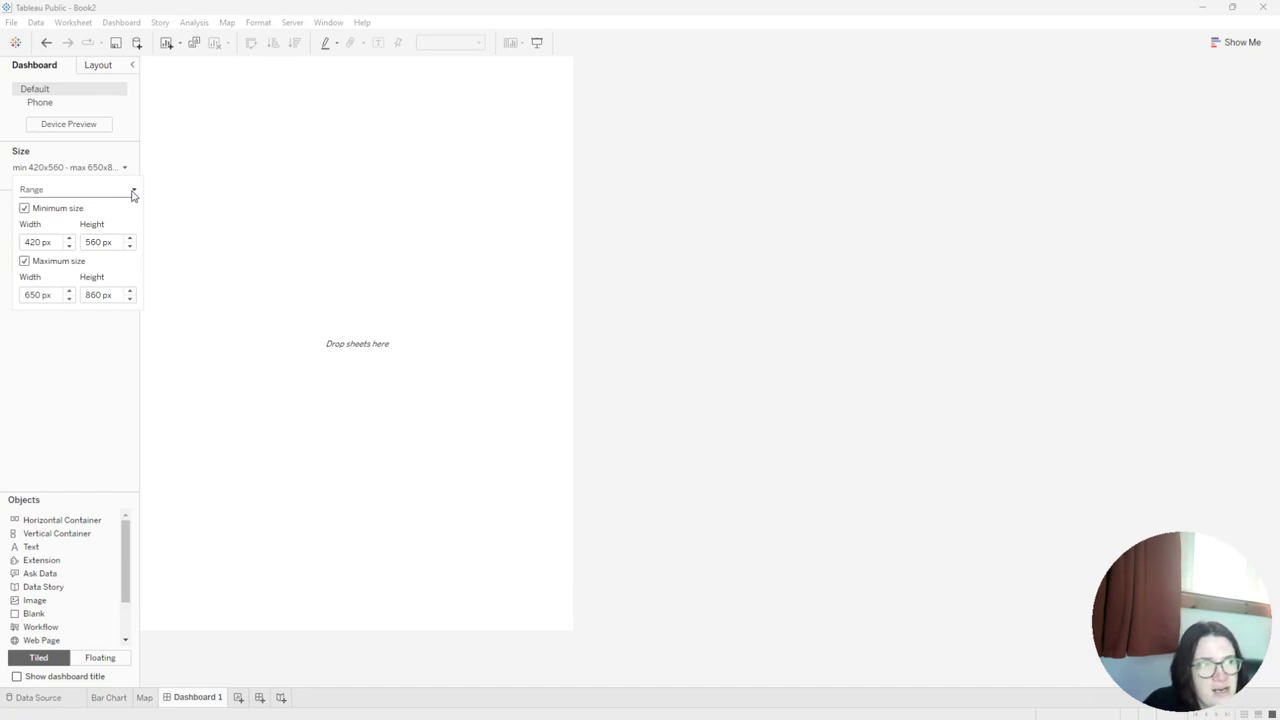
click(133, 191)
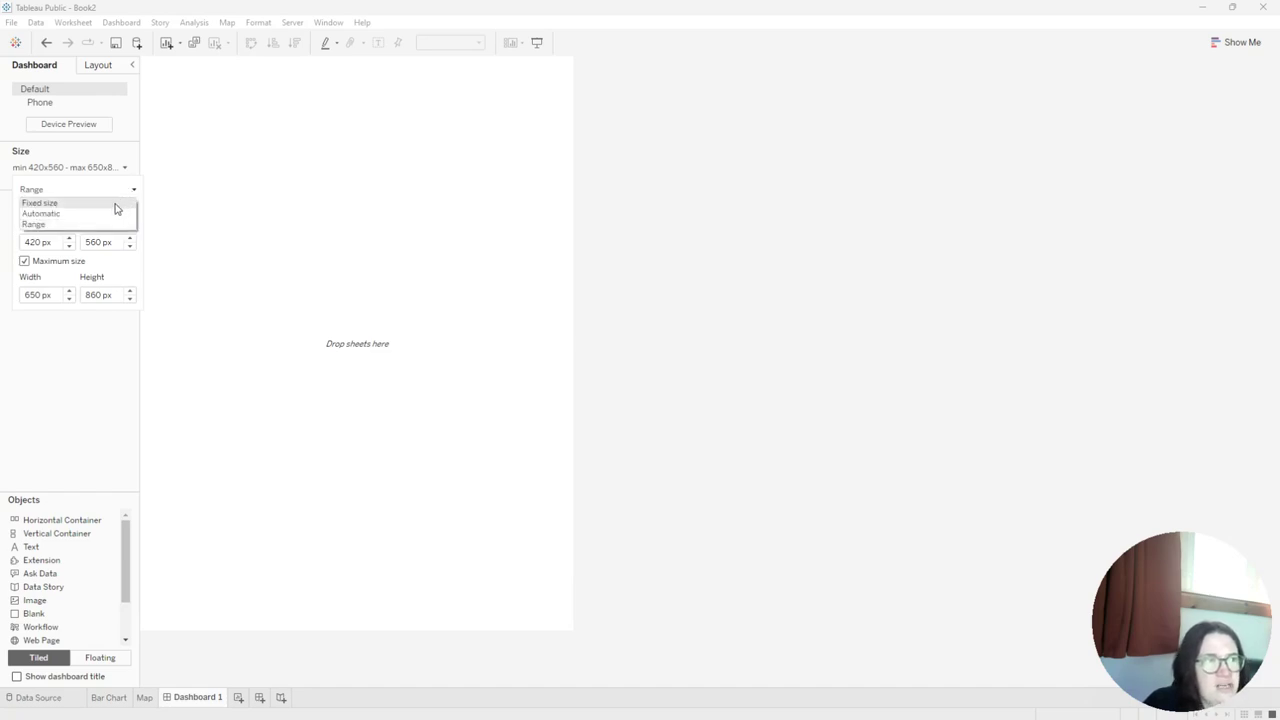
click(112, 205)
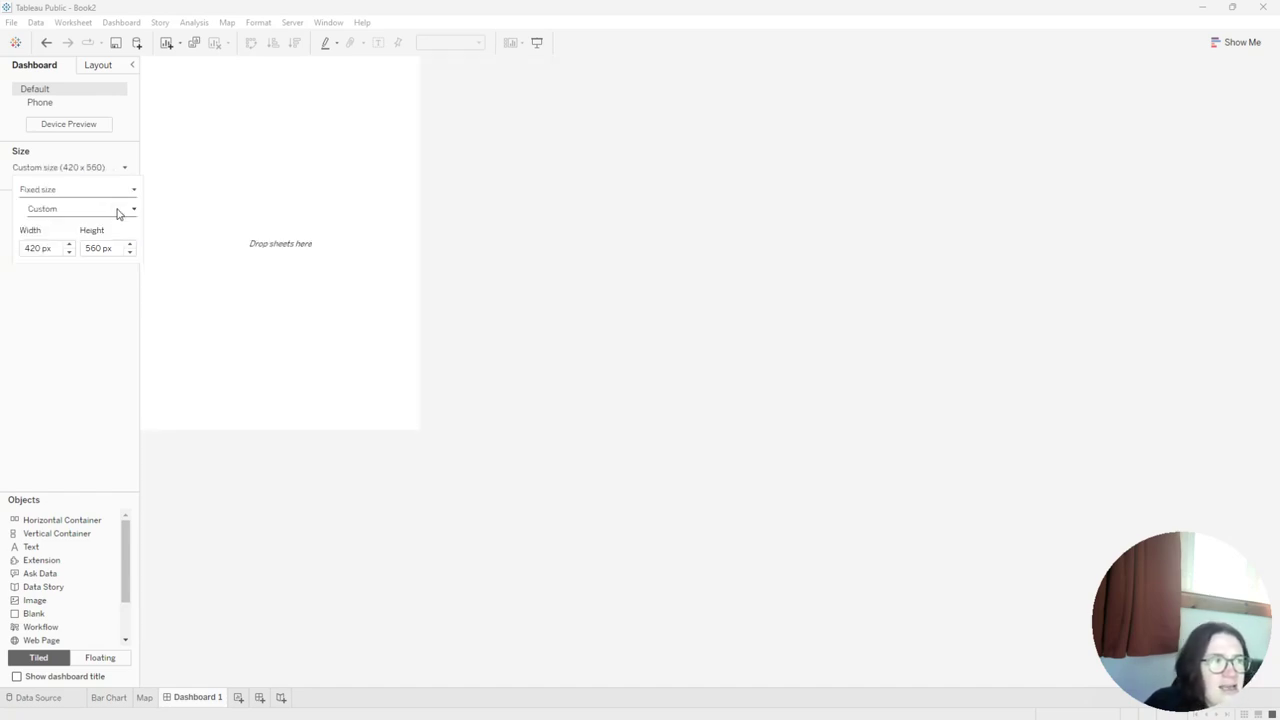
click(130, 209)
click(133, 224)
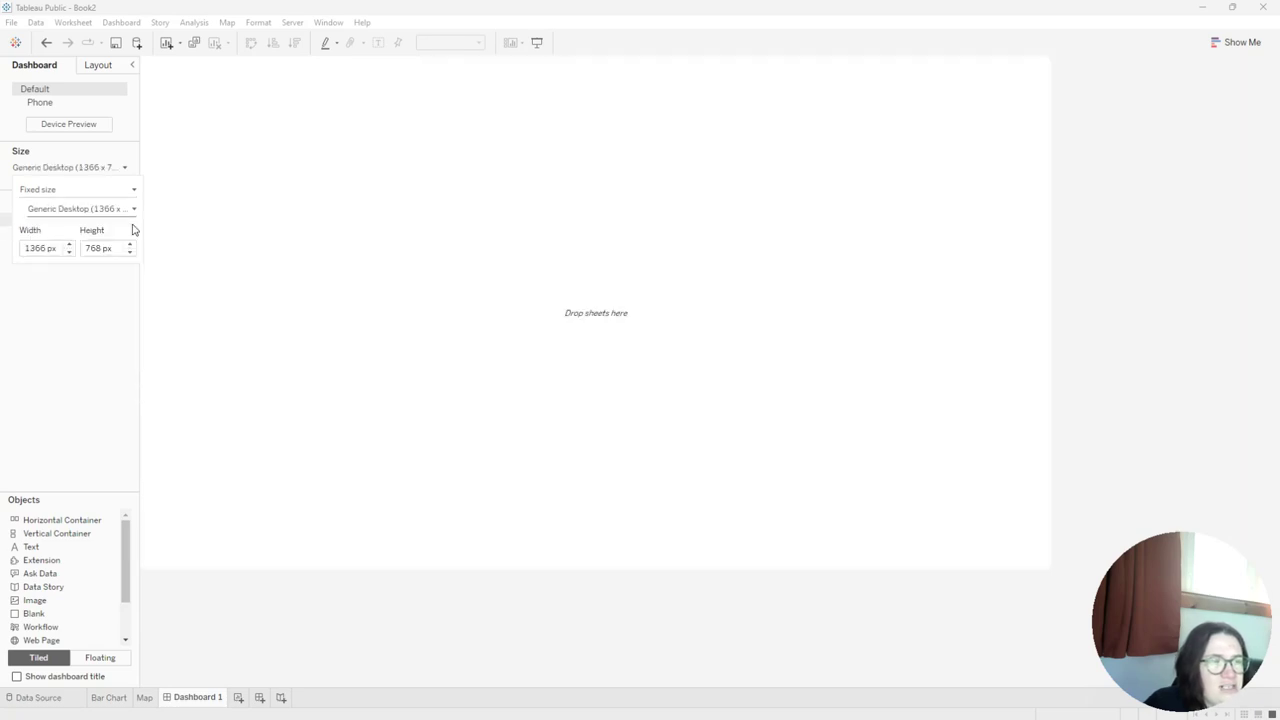
click(85, 349)
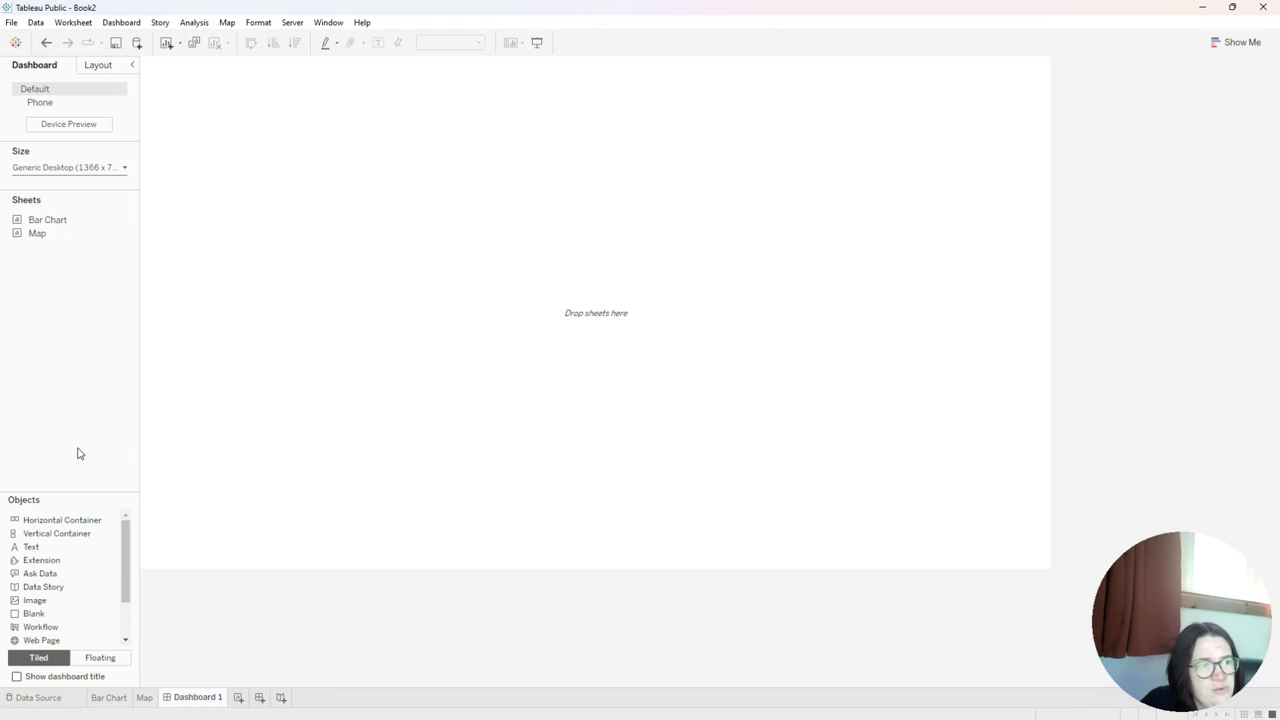
Step: Place the Bar Chart sheet in a horizontal container, then open that worksheet
drag(50, 524, 510, 418)
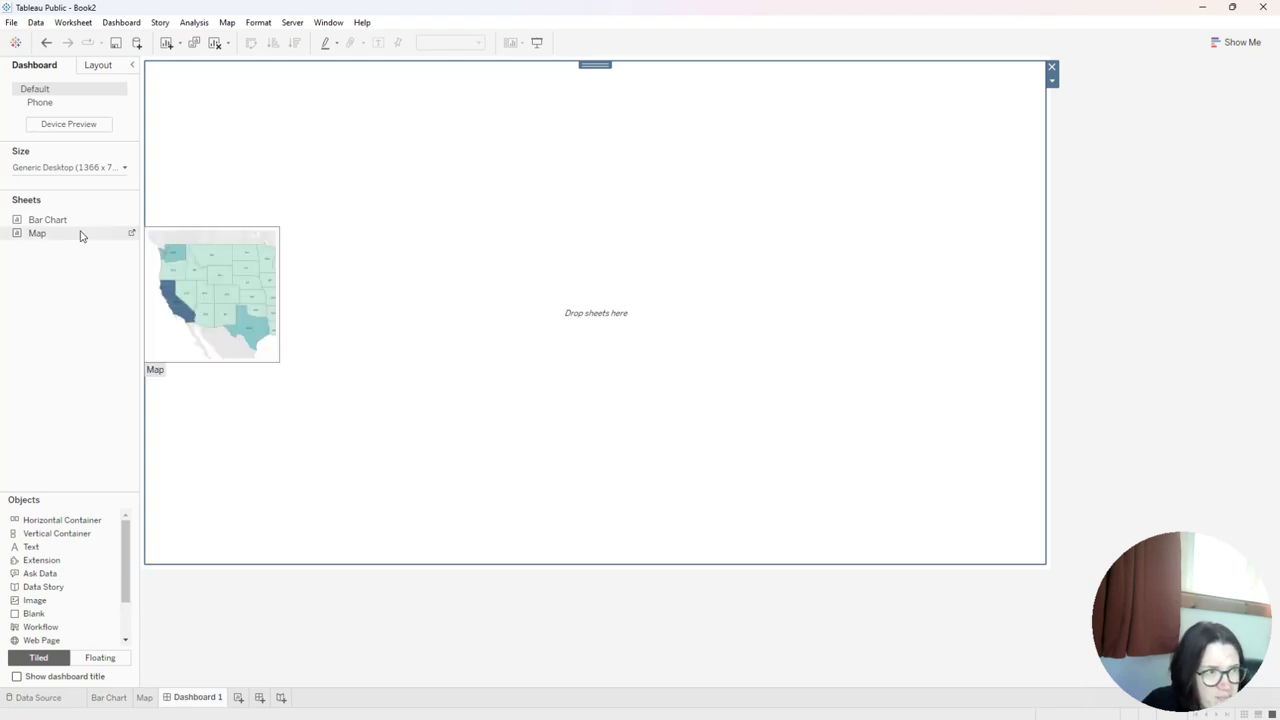
drag(55, 224, 256, 276)
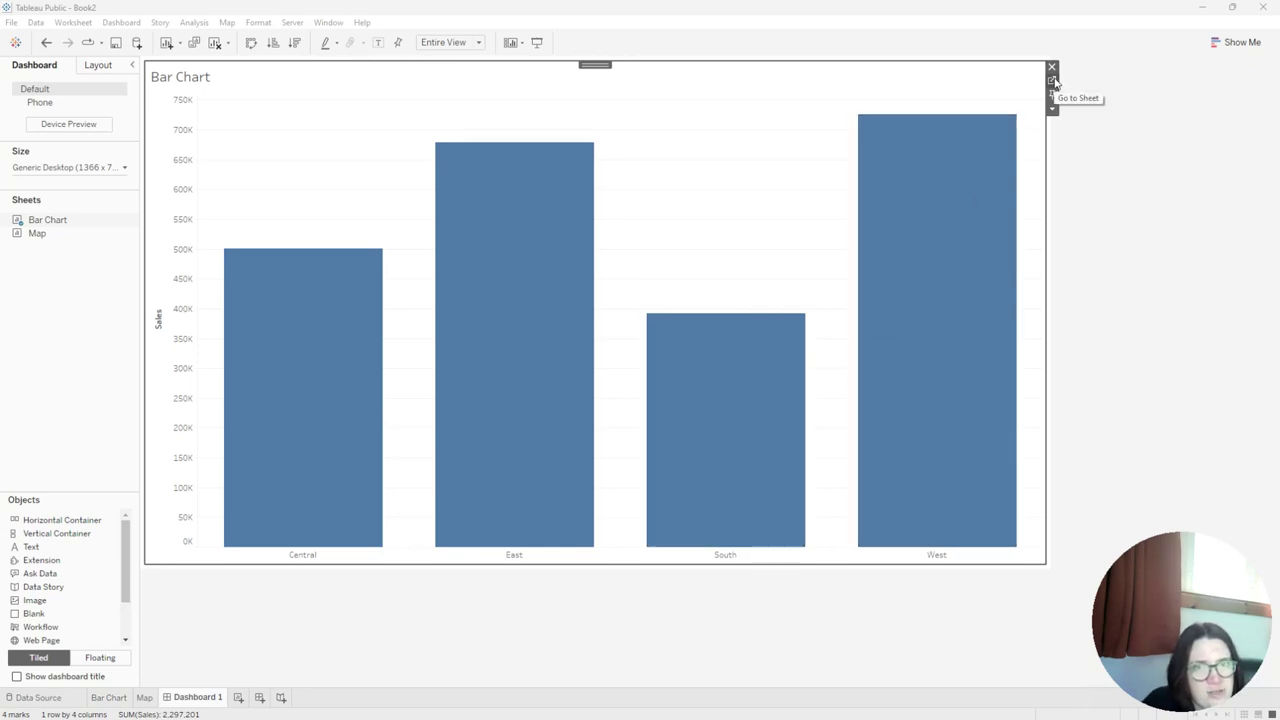
click(1051, 84)
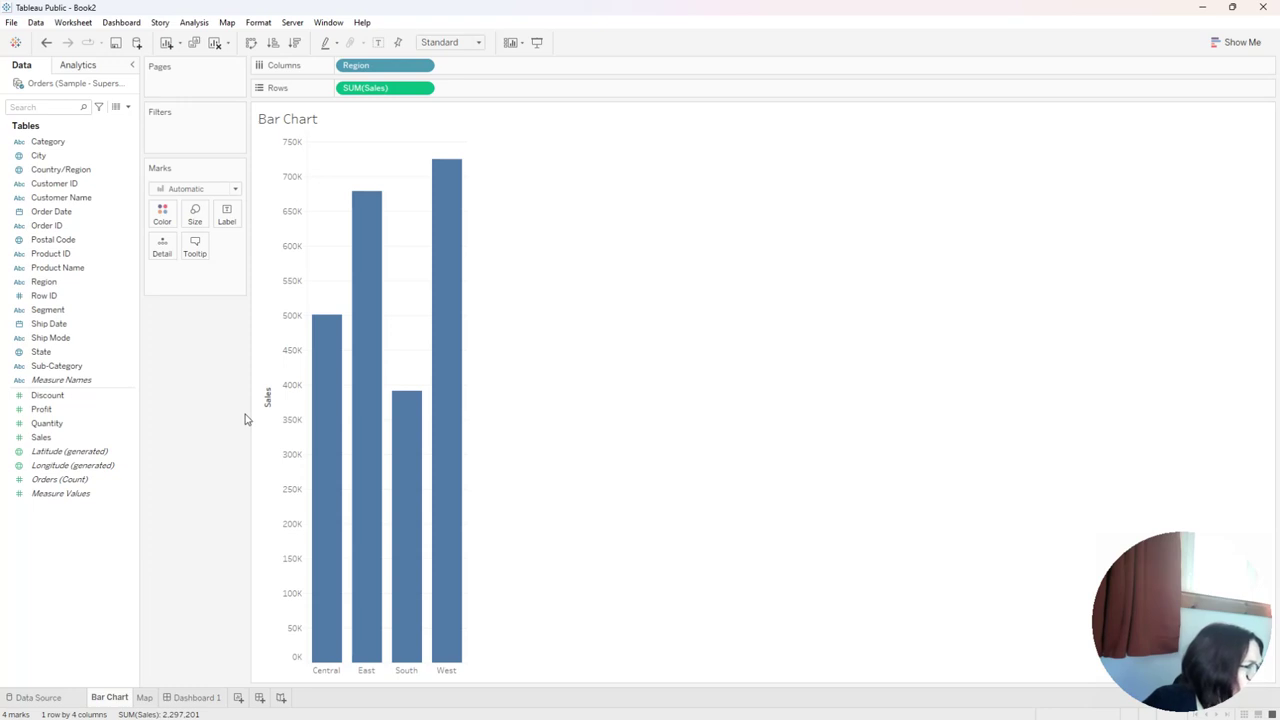
Step: Create a Boolean parameter named ZoneSwap
right_click(90, 573)
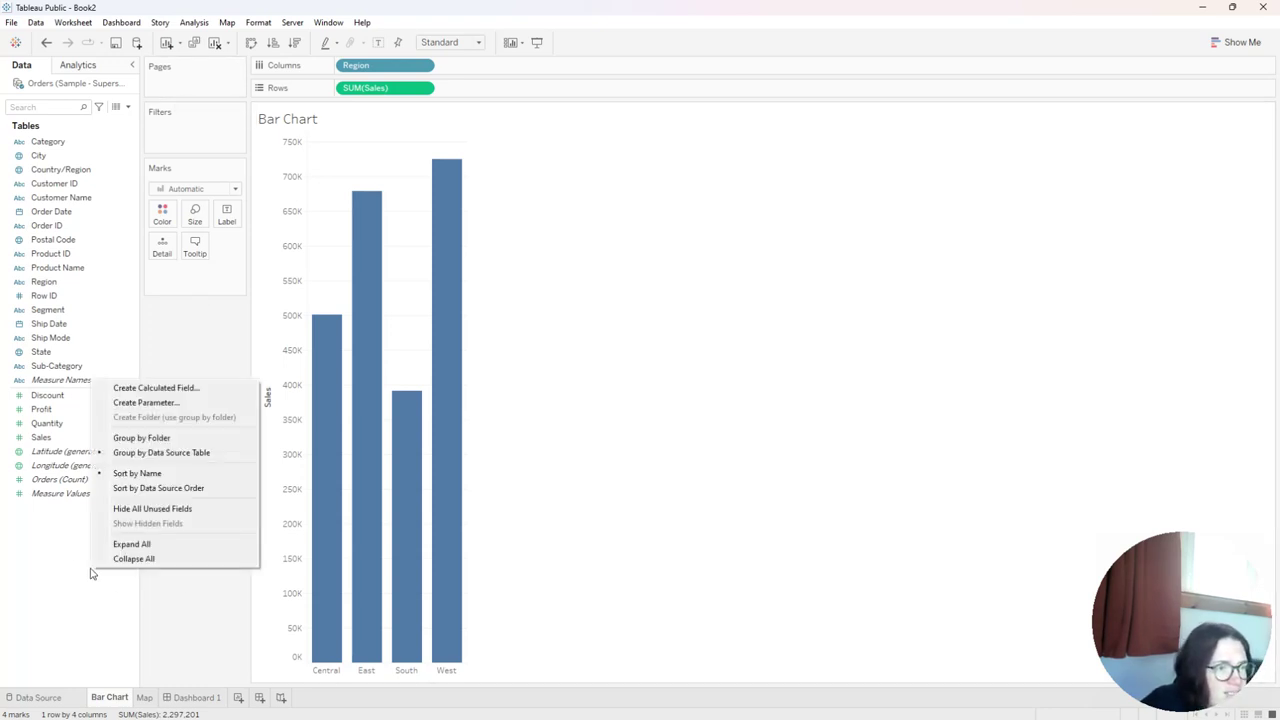
click(175, 403)
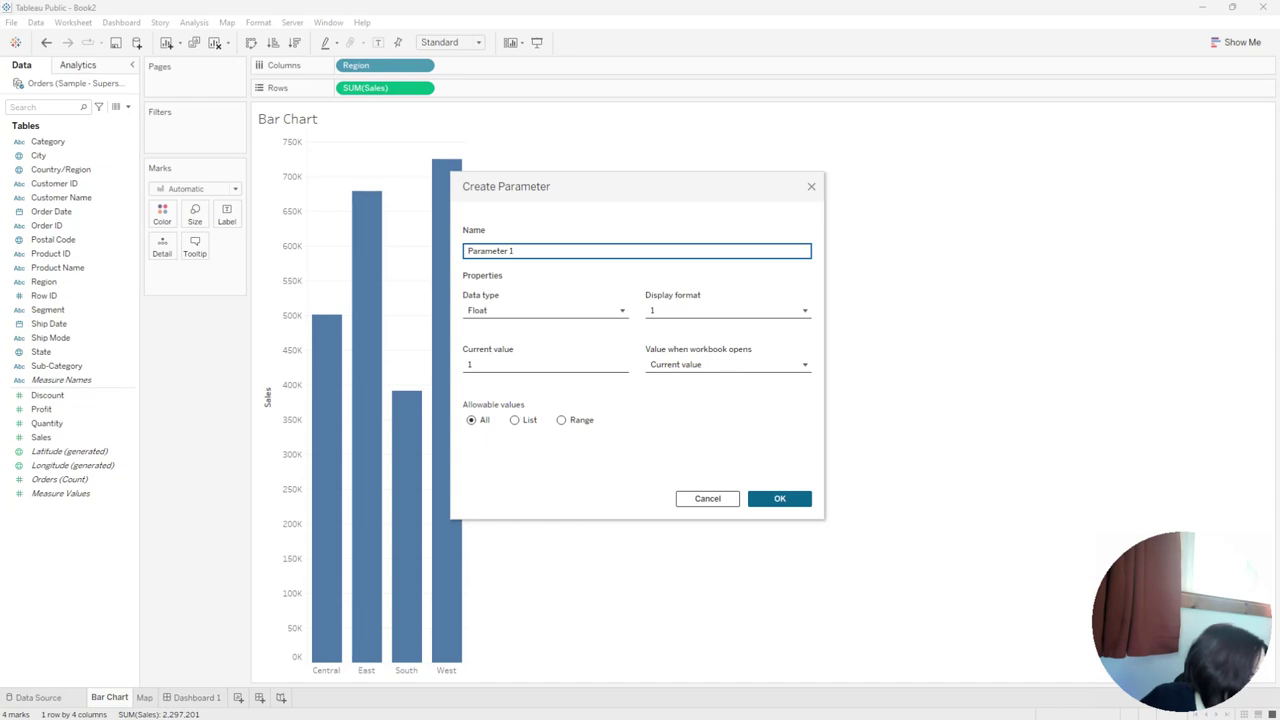
key(Tab)
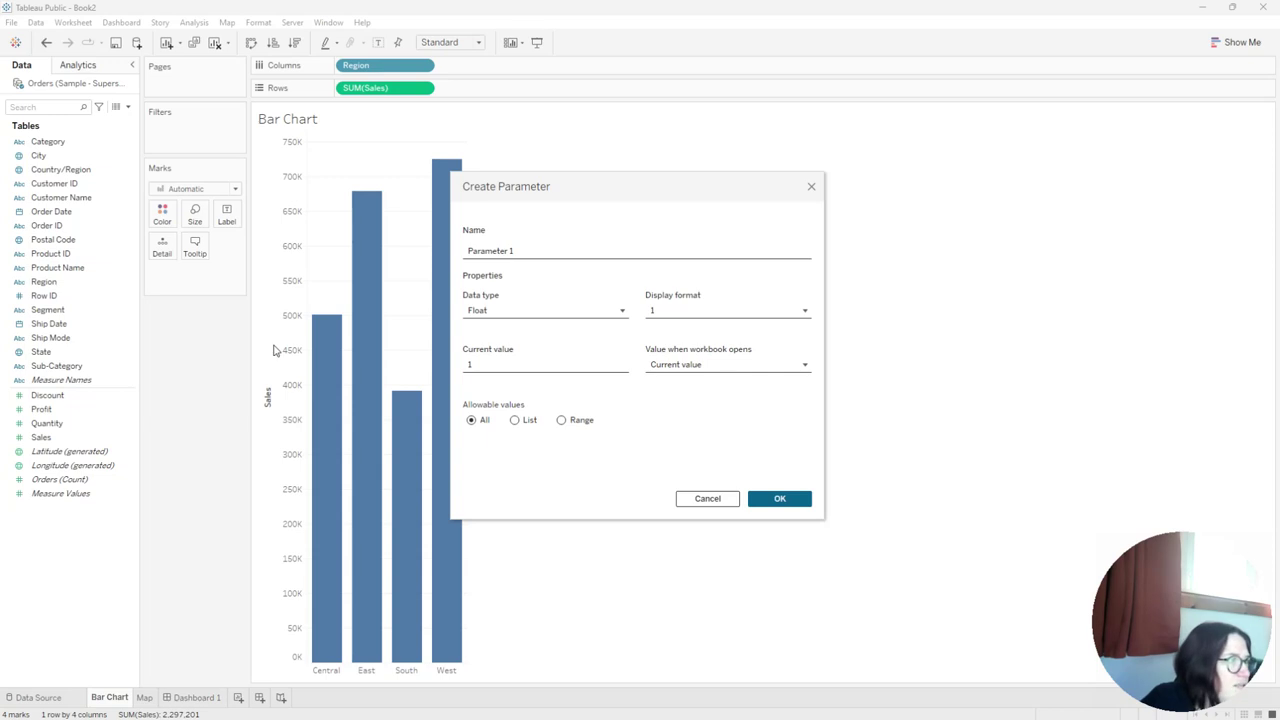
drag(553, 249, 459, 250)
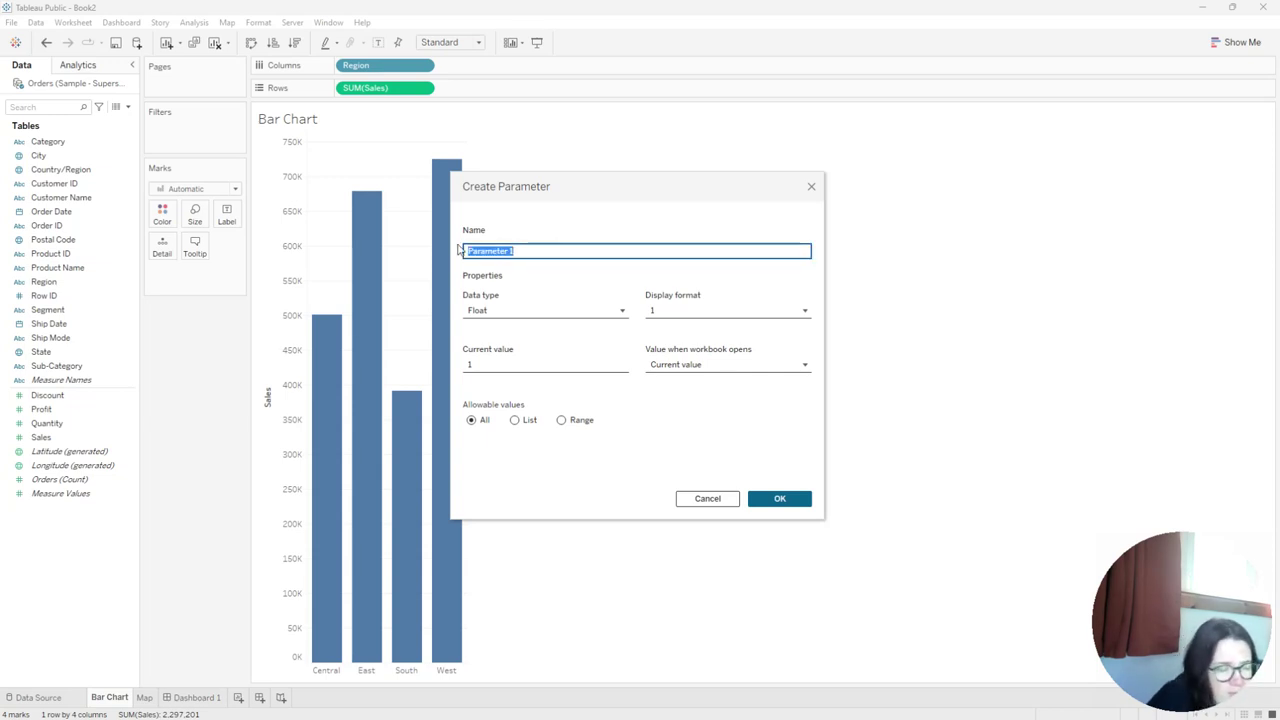
text(ZoneSwap)
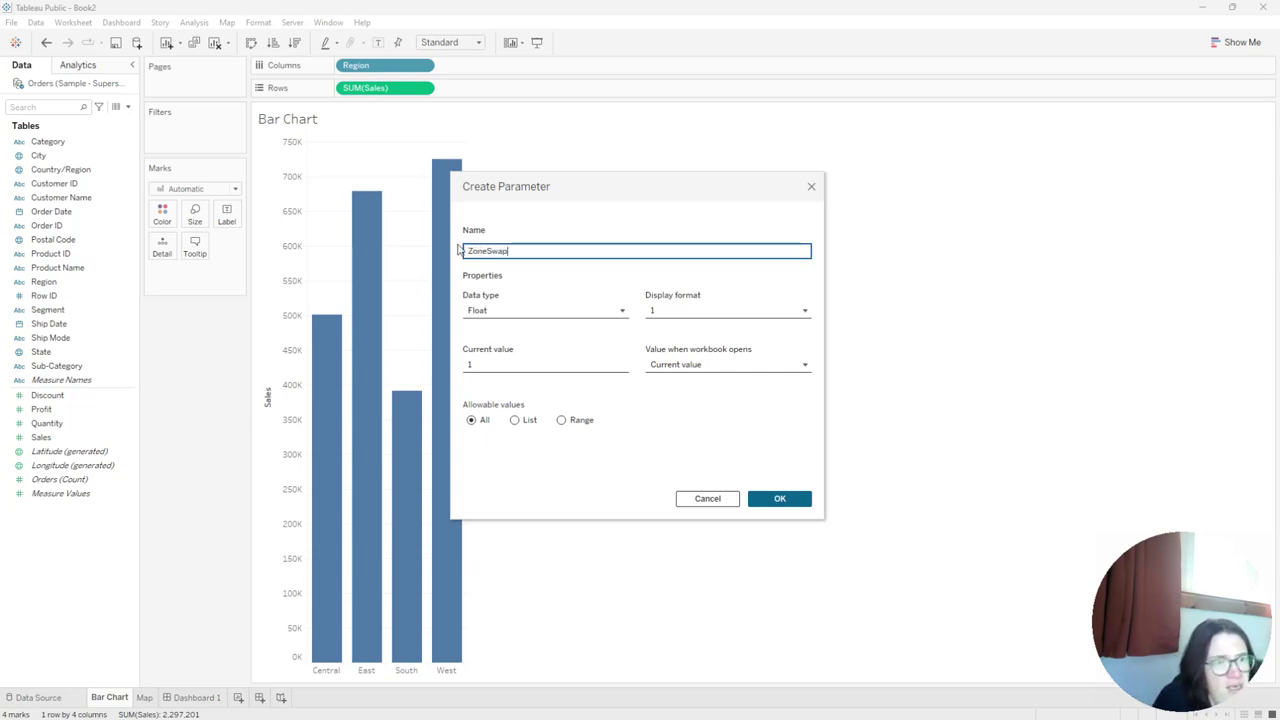
click(619, 311)
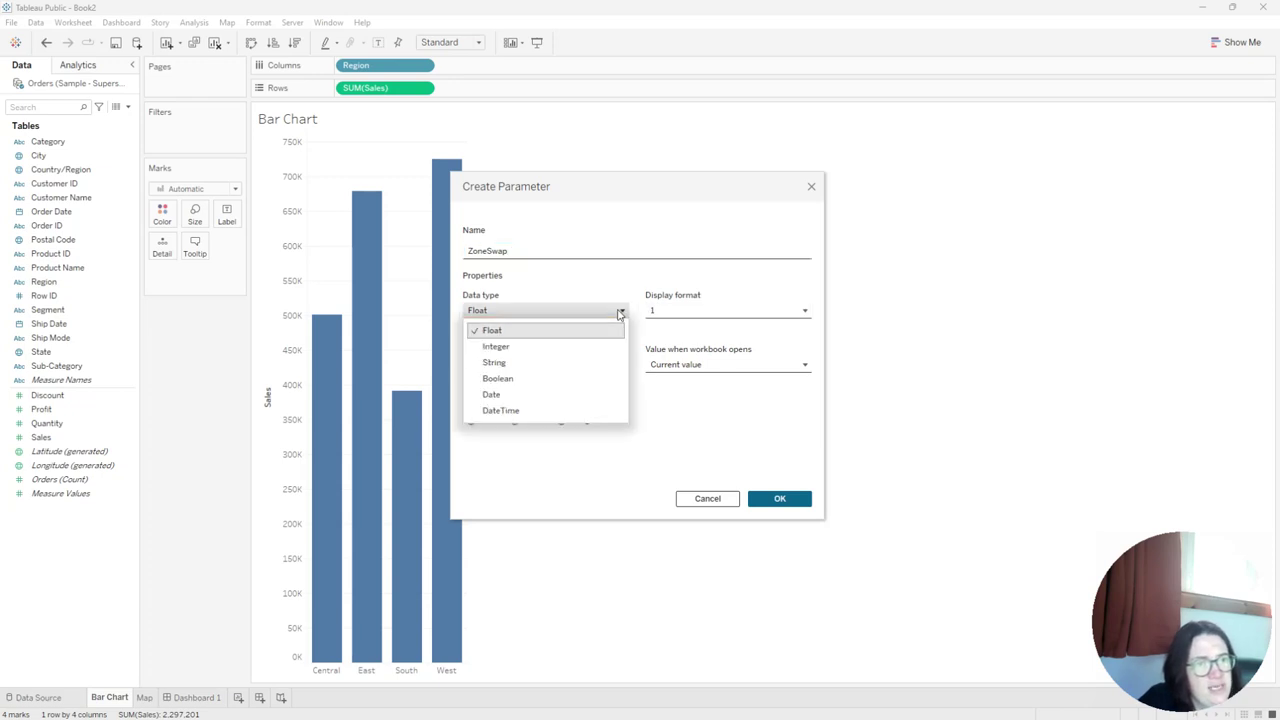
click(527, 379)
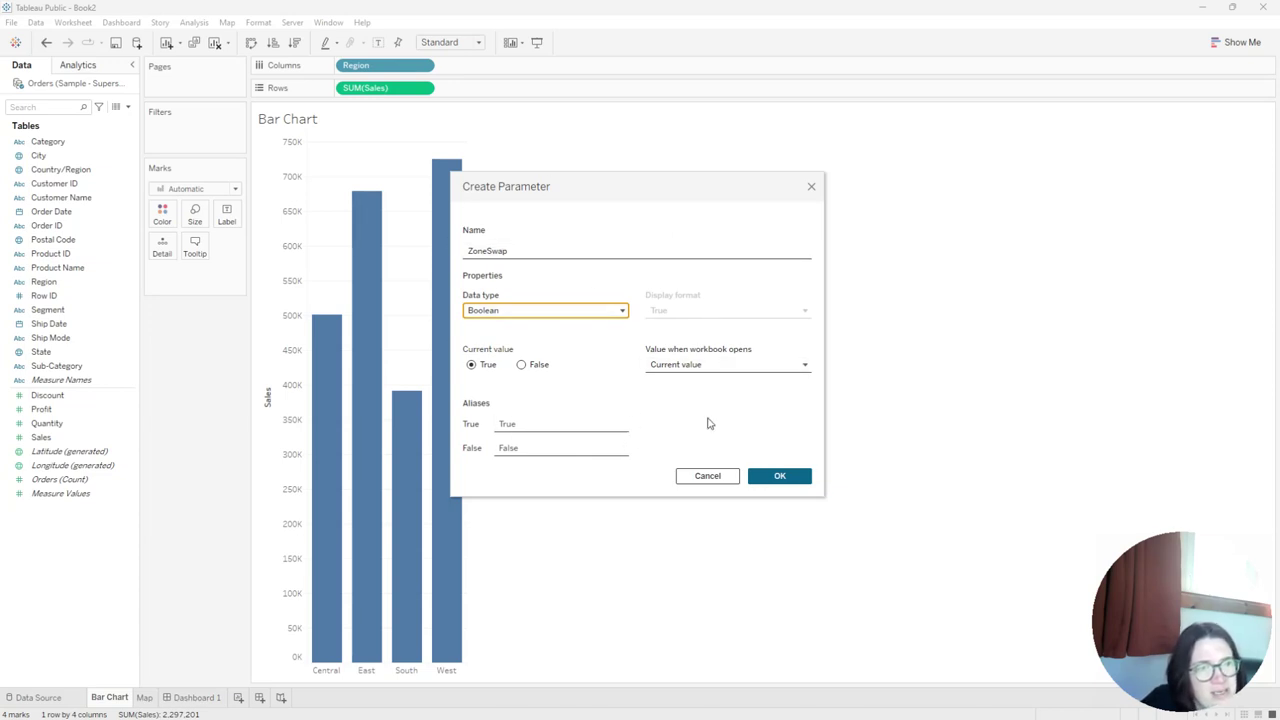
click(789, 479)
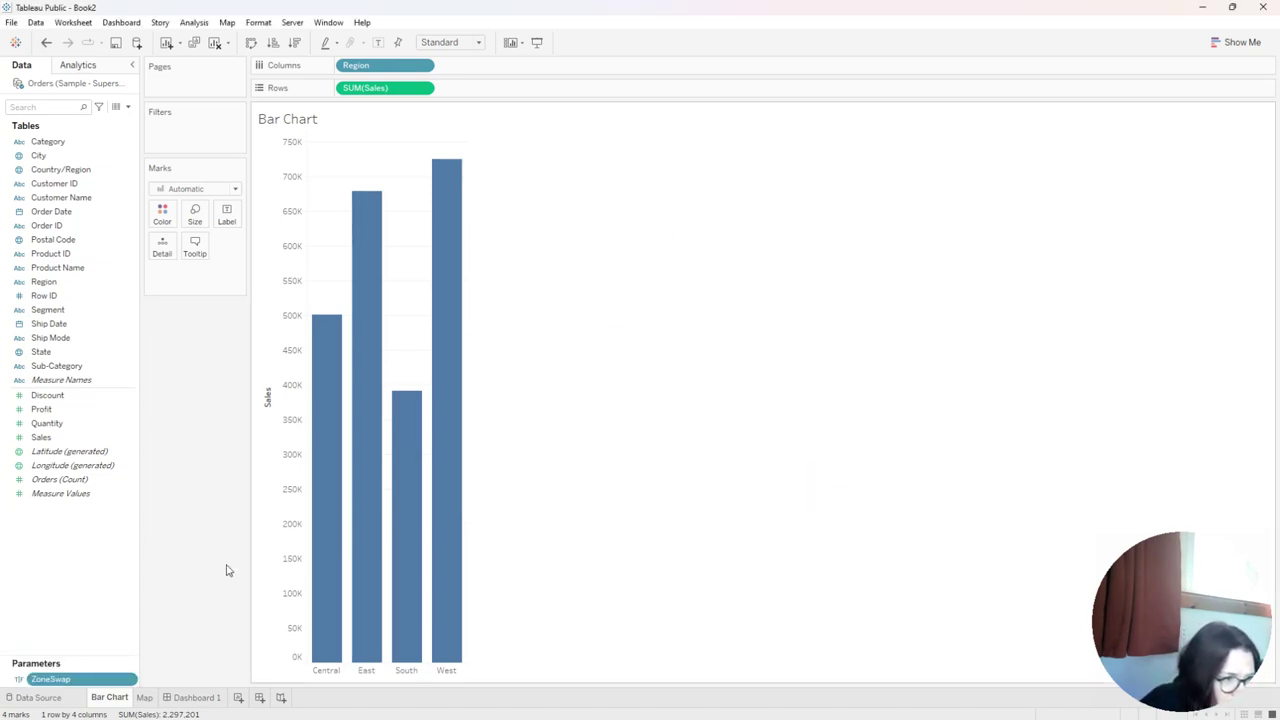
drag(107, 655, 130, 584)
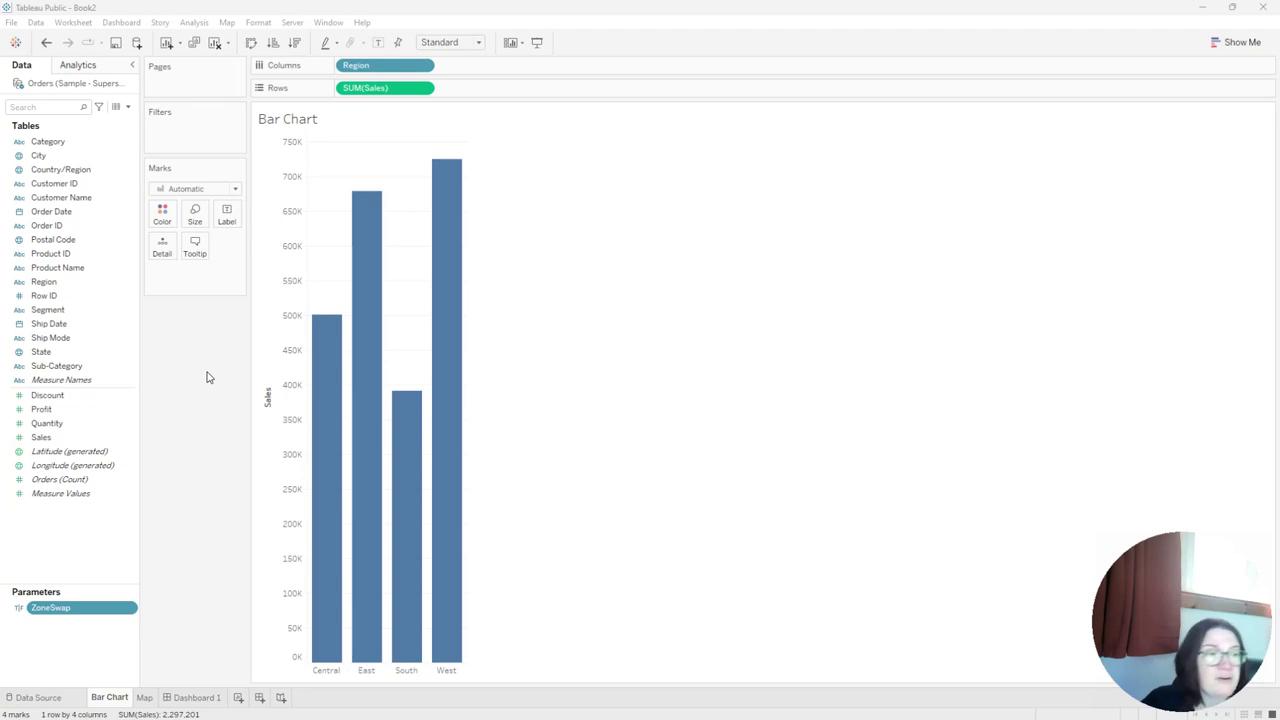
mouse_move(324, 361)
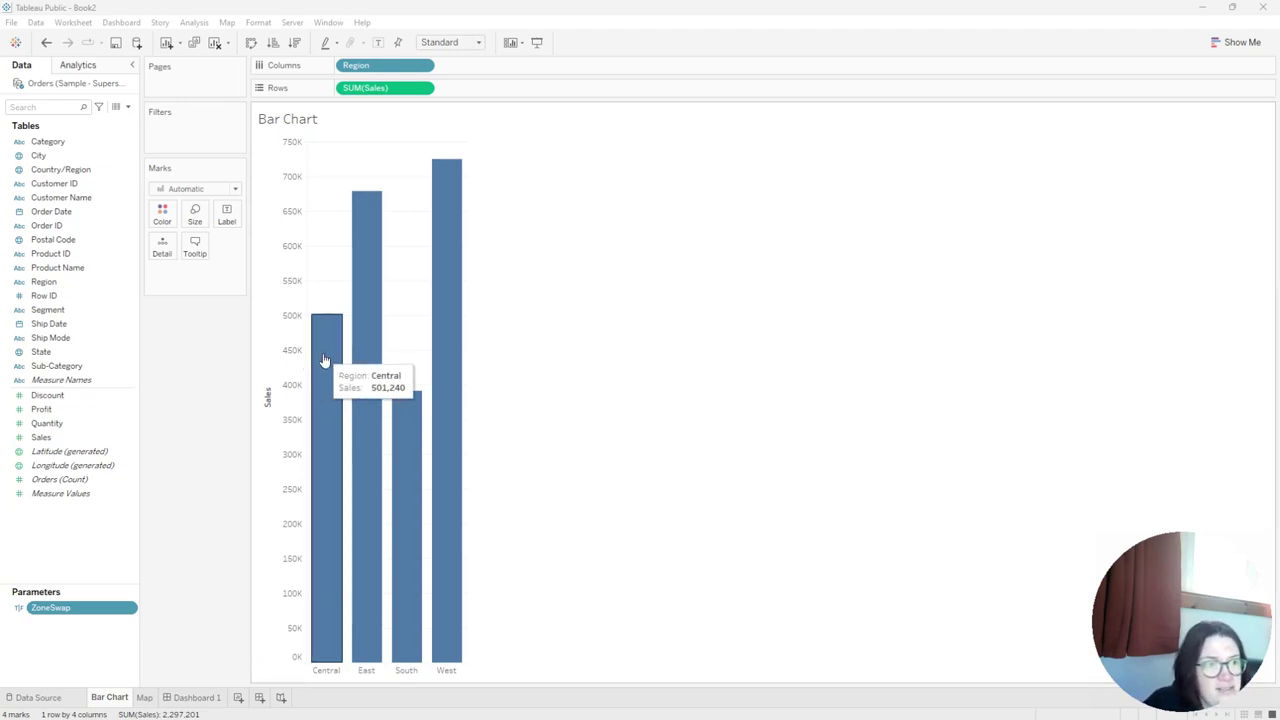
click(340, 423)
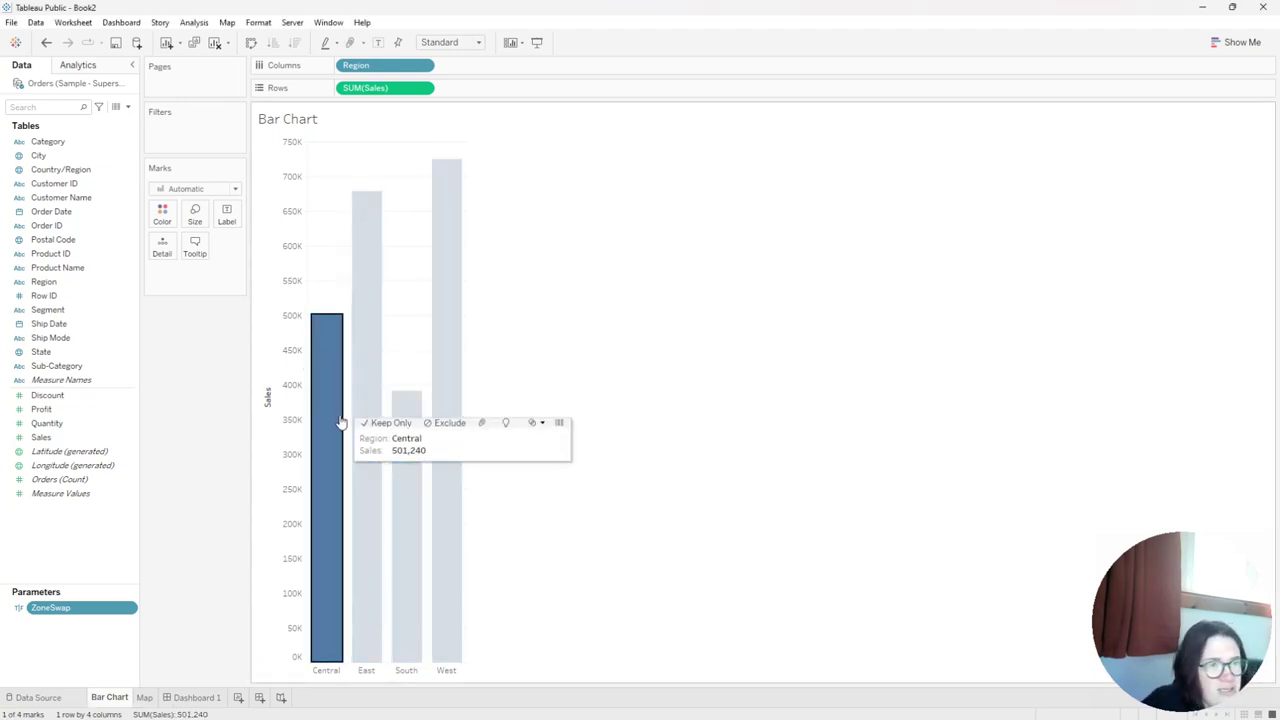
mouse_move(418, 520)
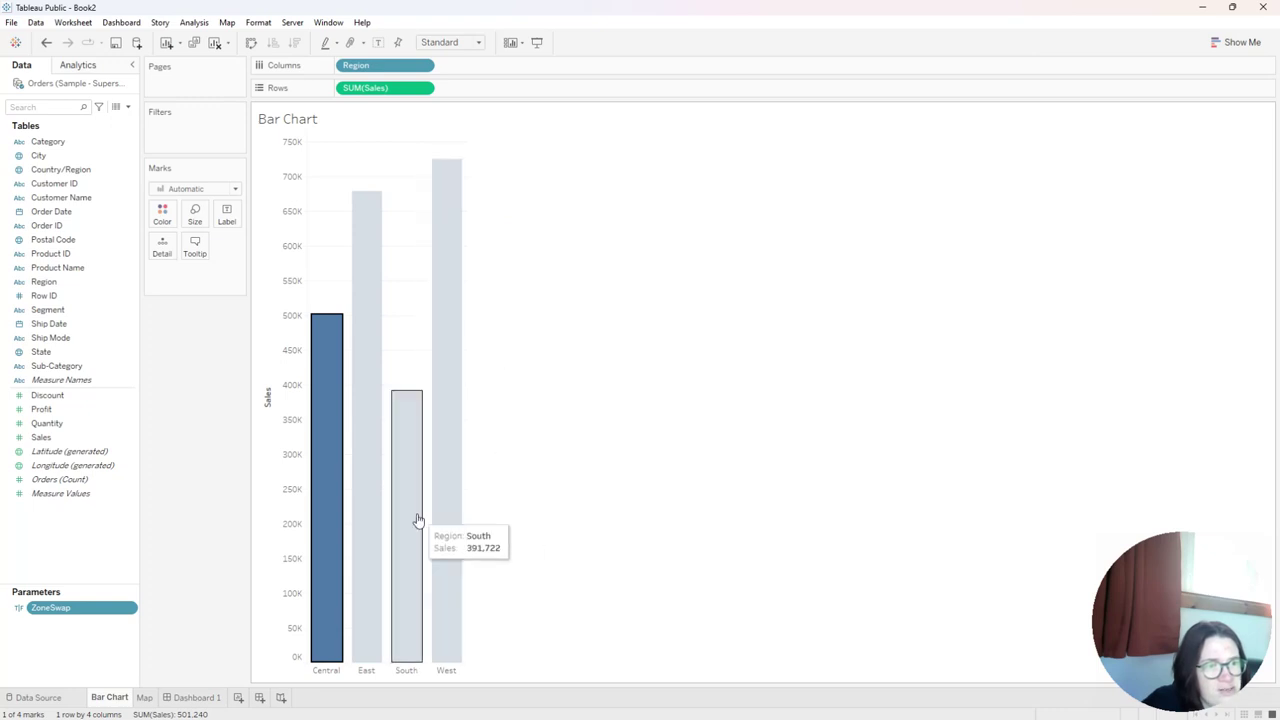
click(326, 435)
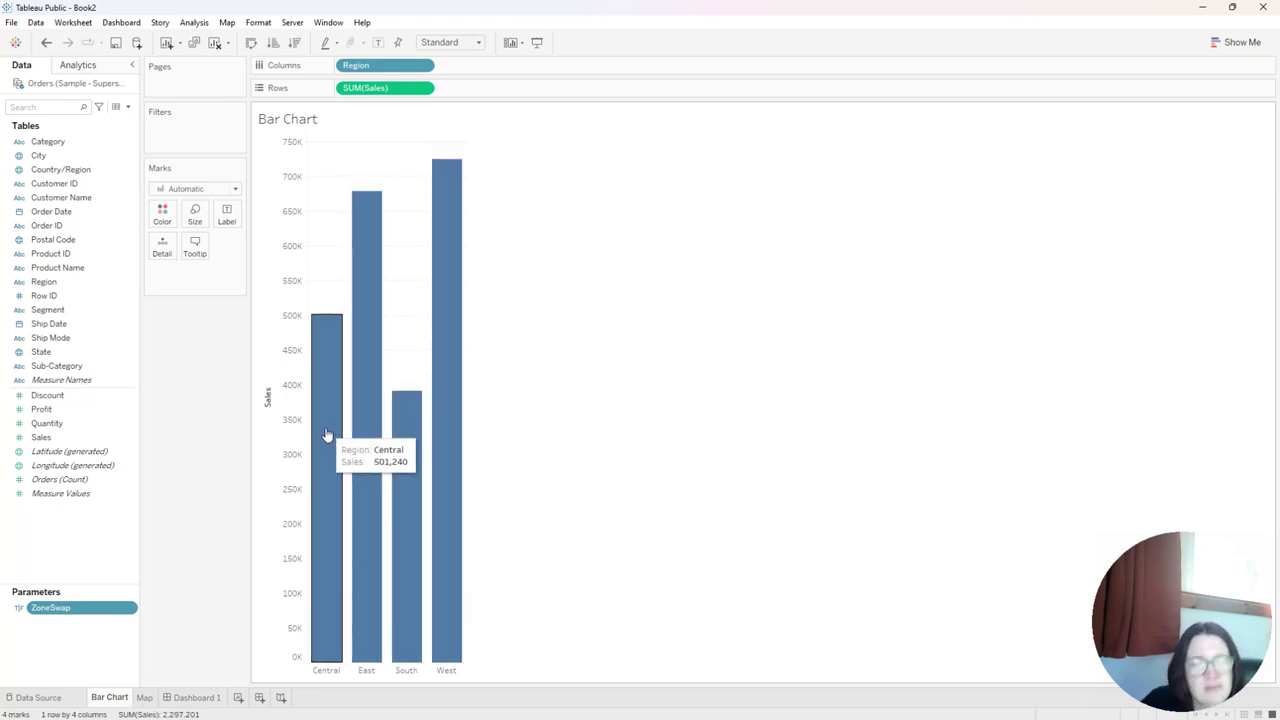
click(326, 435)
click(338, 380)
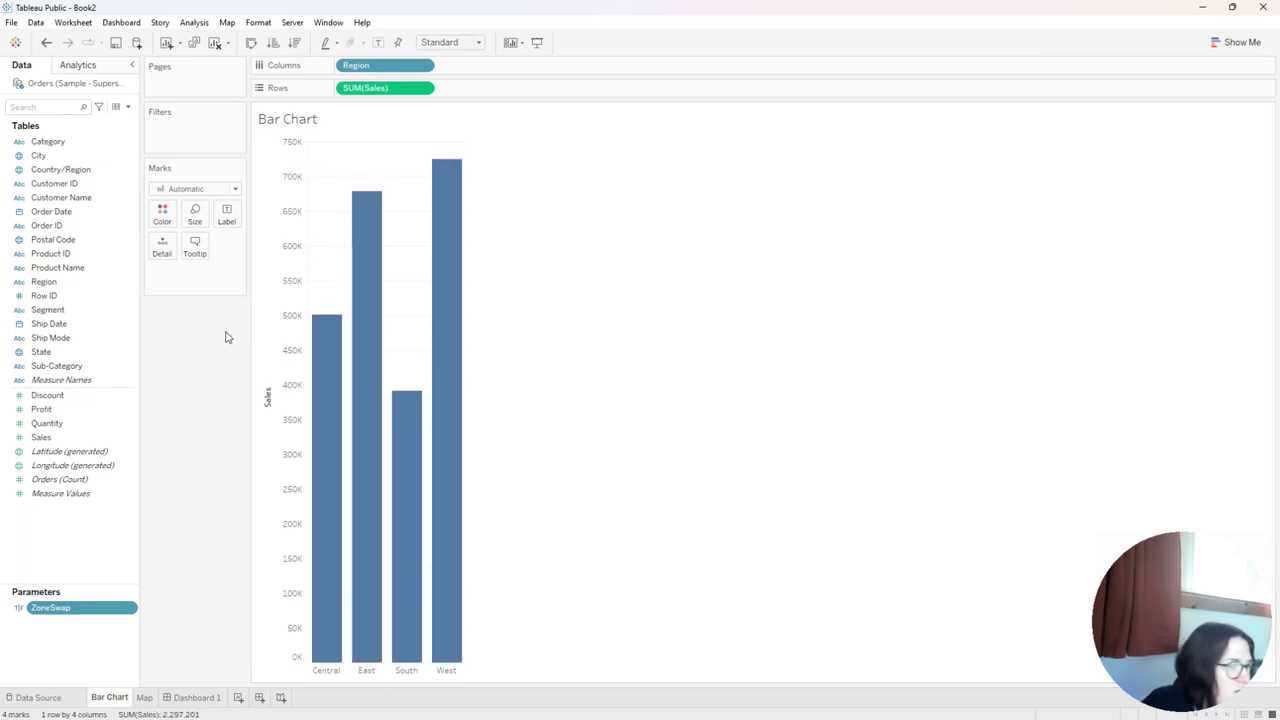
click(127, 106)
Step: Create a calculated field Dummy returning the string "Dummy" and add it to Detail
click(113, 122)
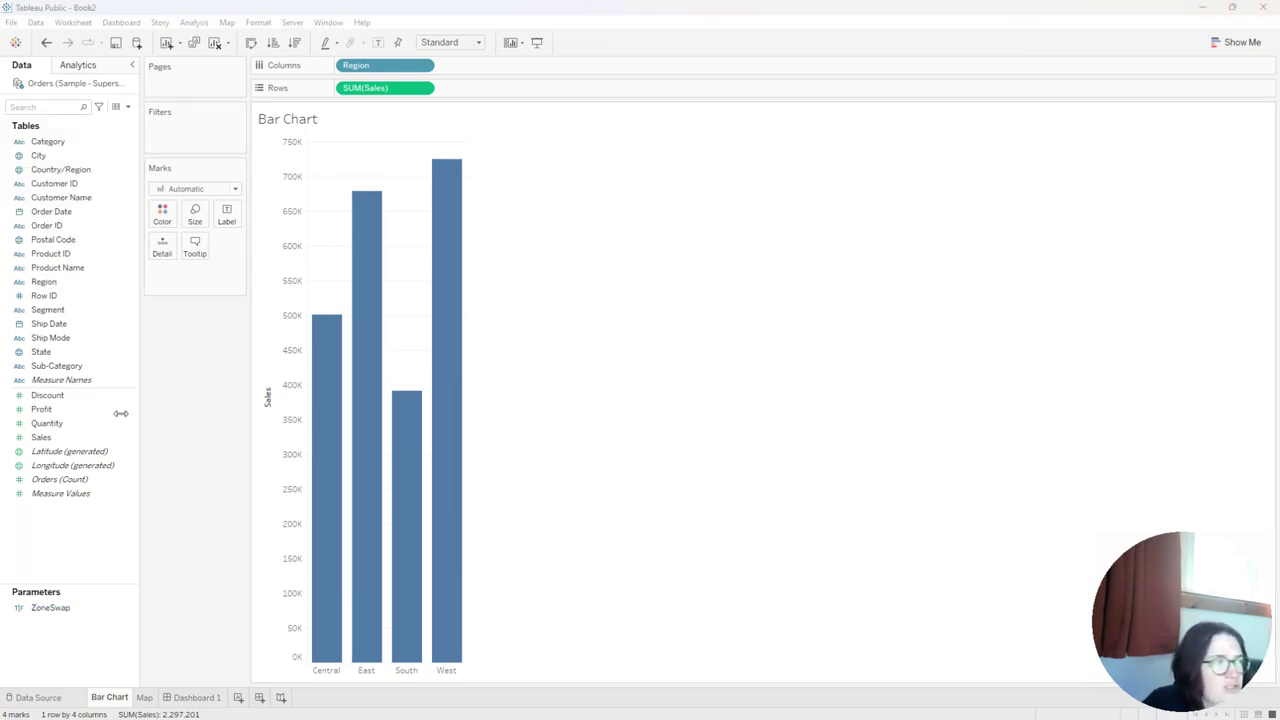
text(D)
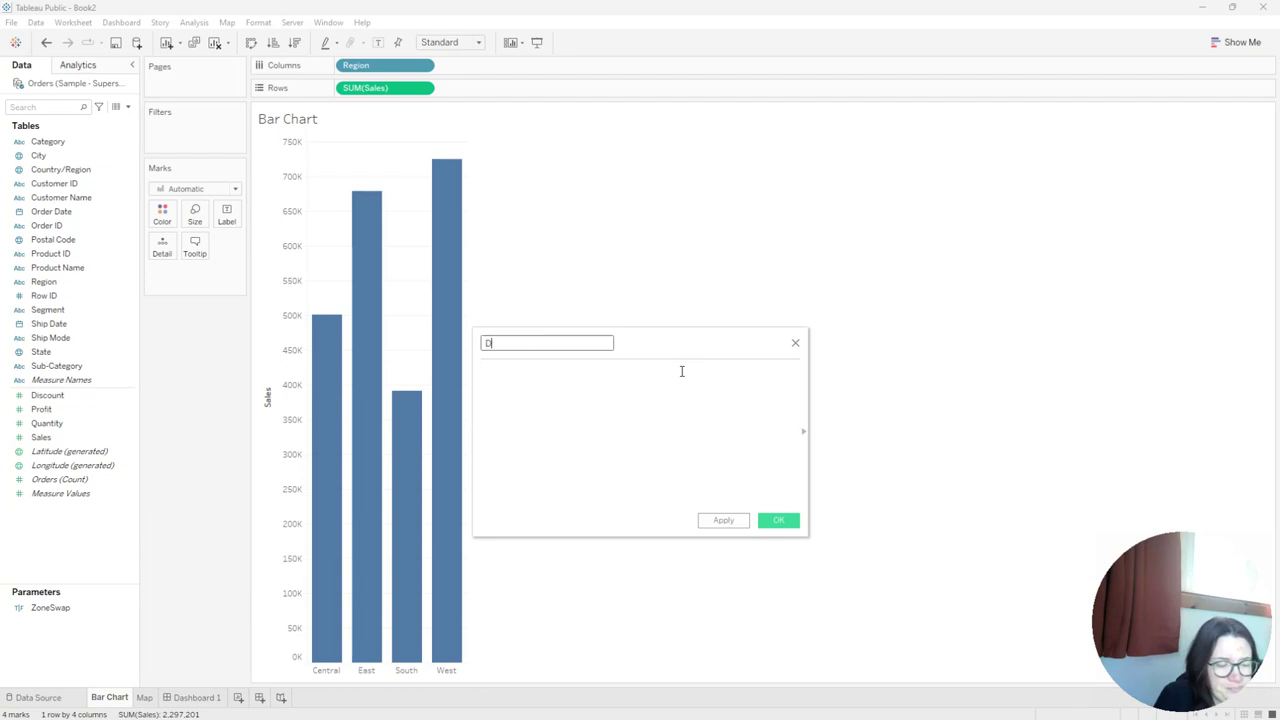
text(ummy)
click(682, 371)
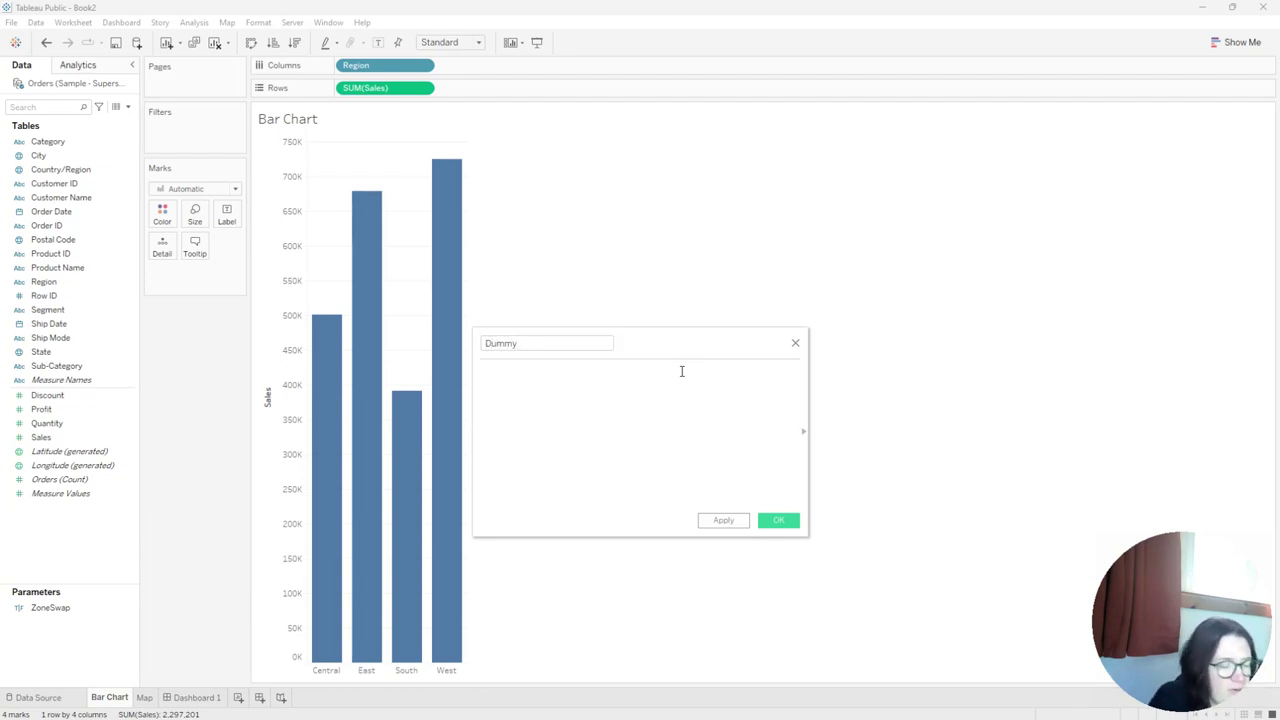
text(Dummy)
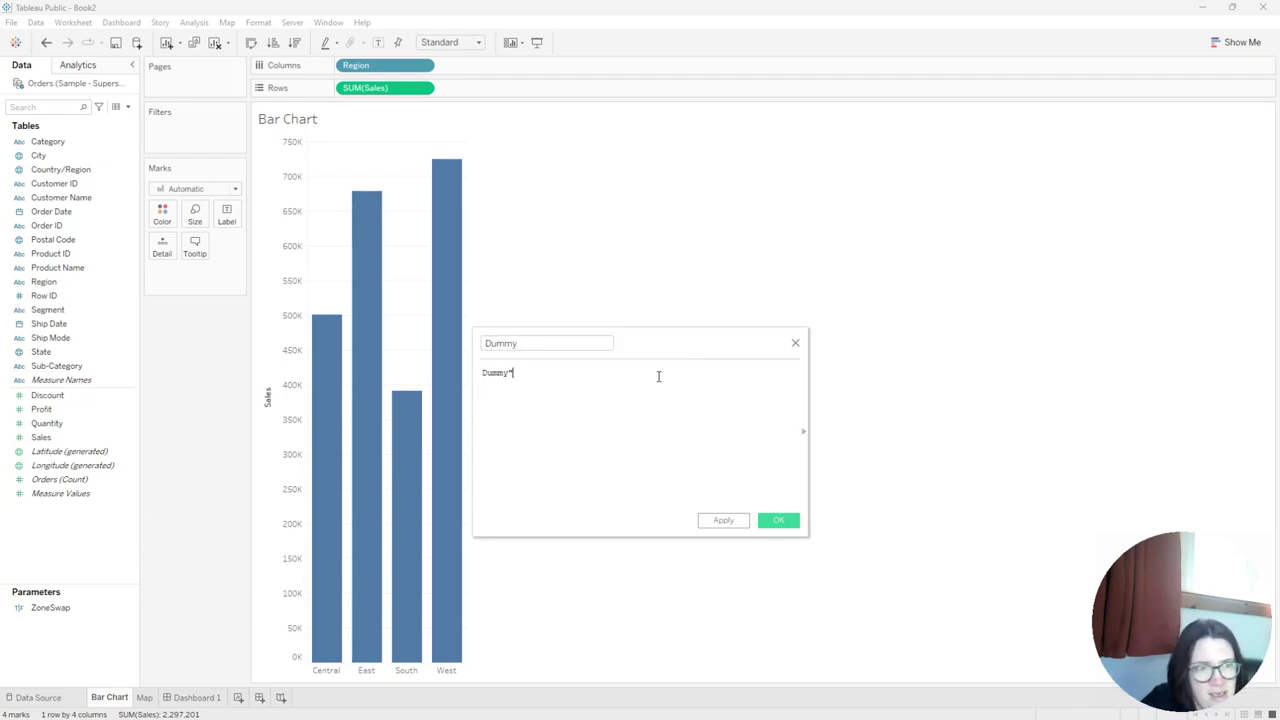
key(Home)
text(")
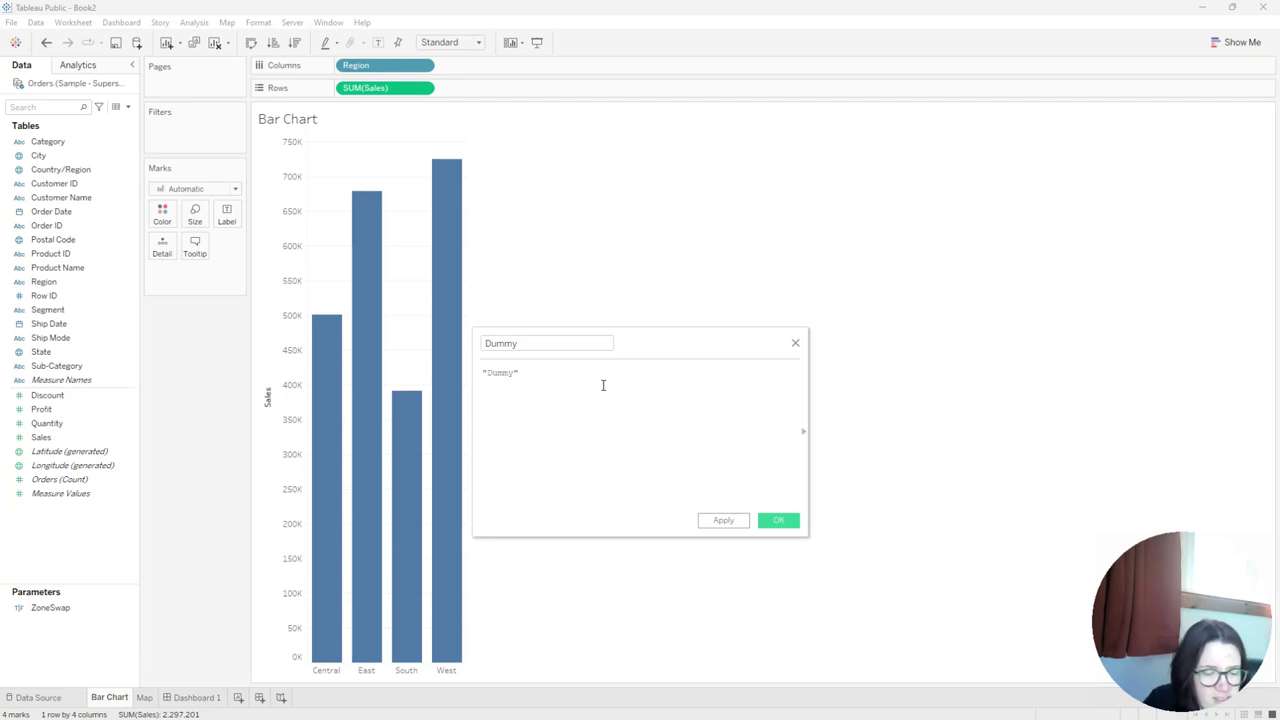
scroll(603, 385, up, 4)
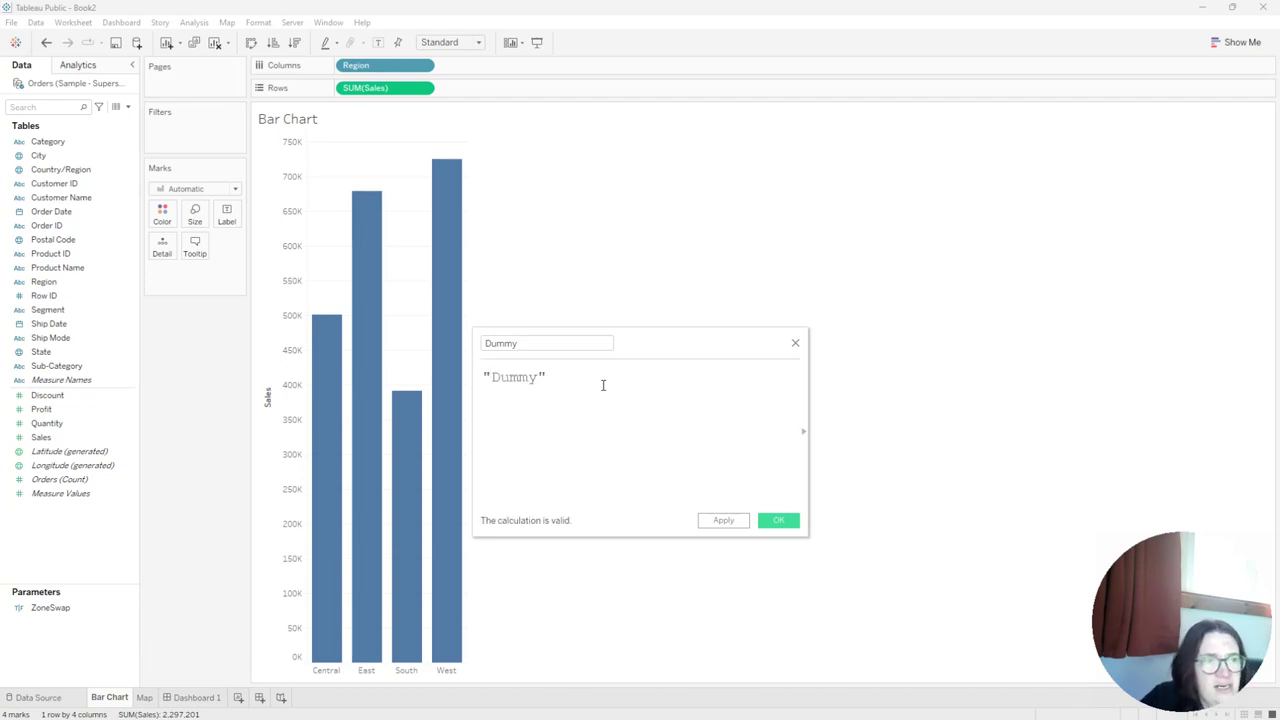
click(794, 523)
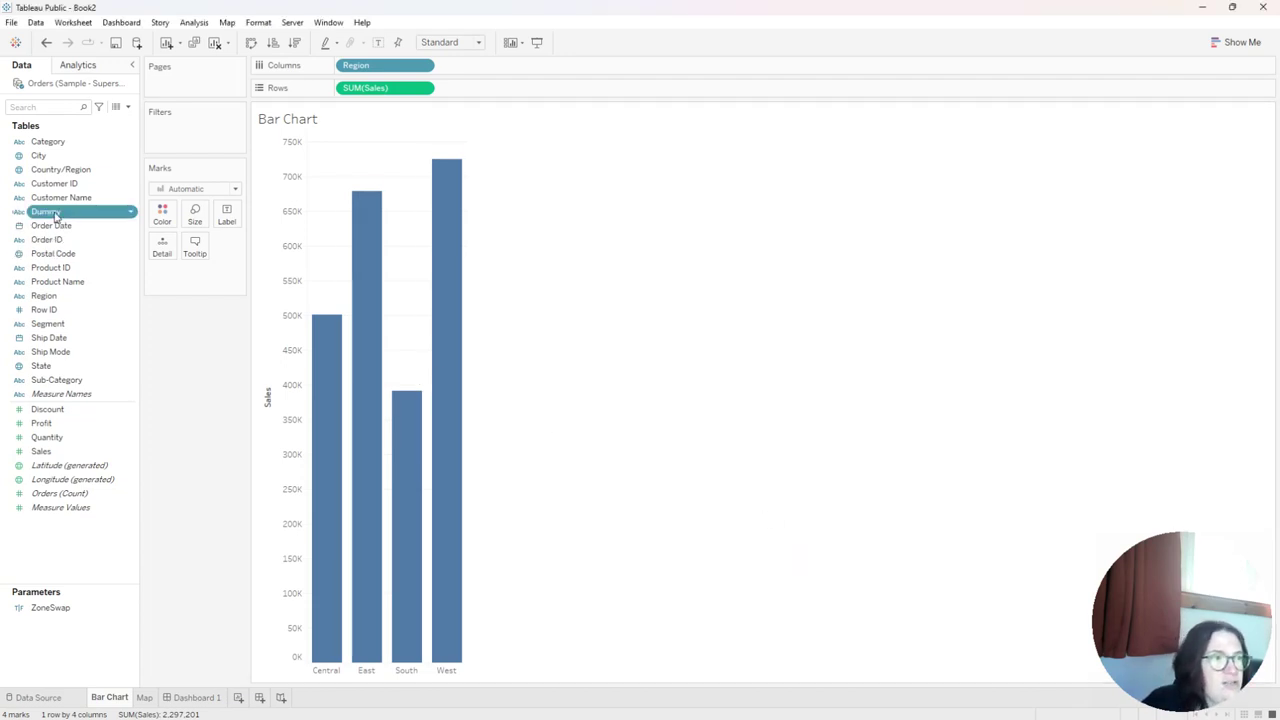
drag(47, 215, 162, 247)
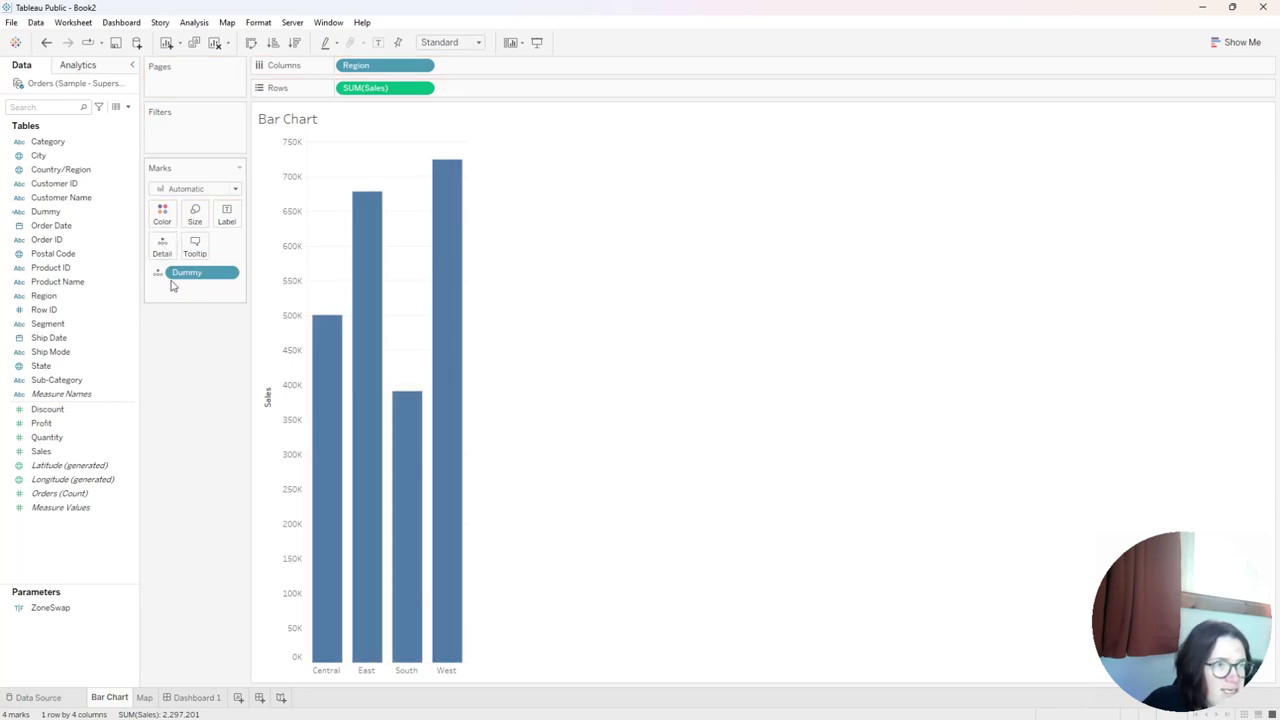
Step: Create a calculated field True with formula TRUE and add it to Detail
click(128, 108)
click(62, 120)
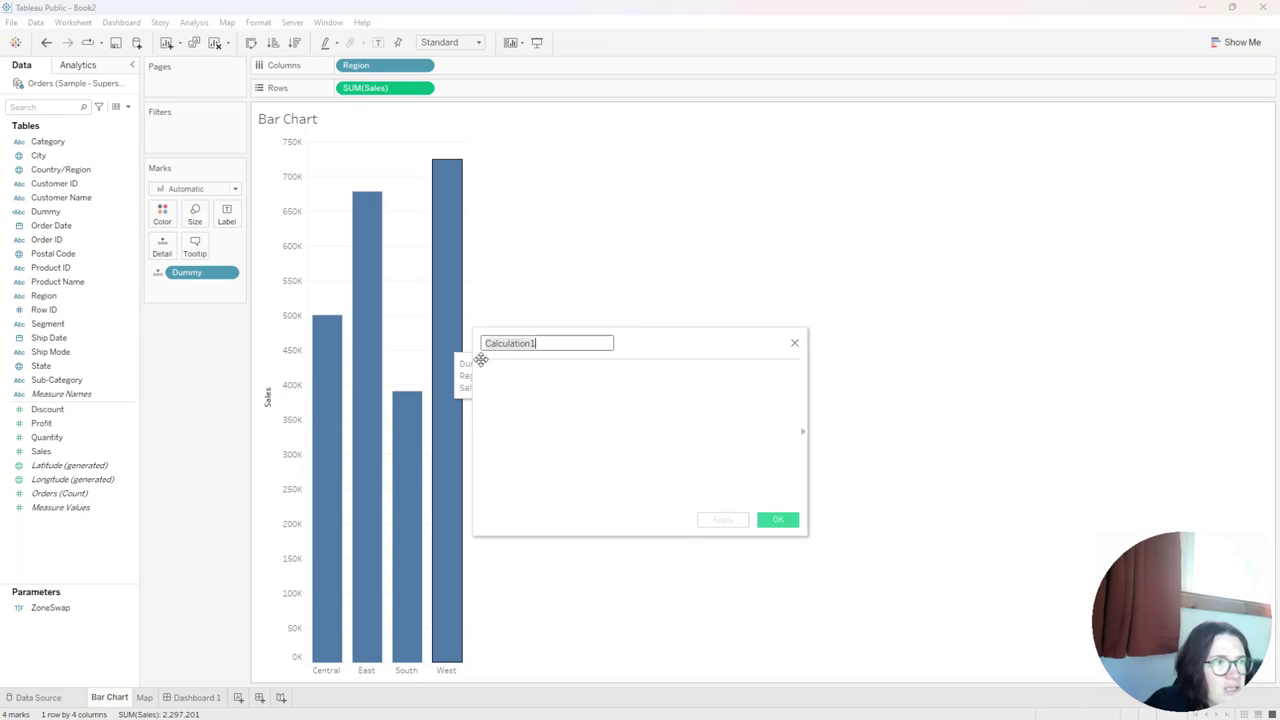
text(True)
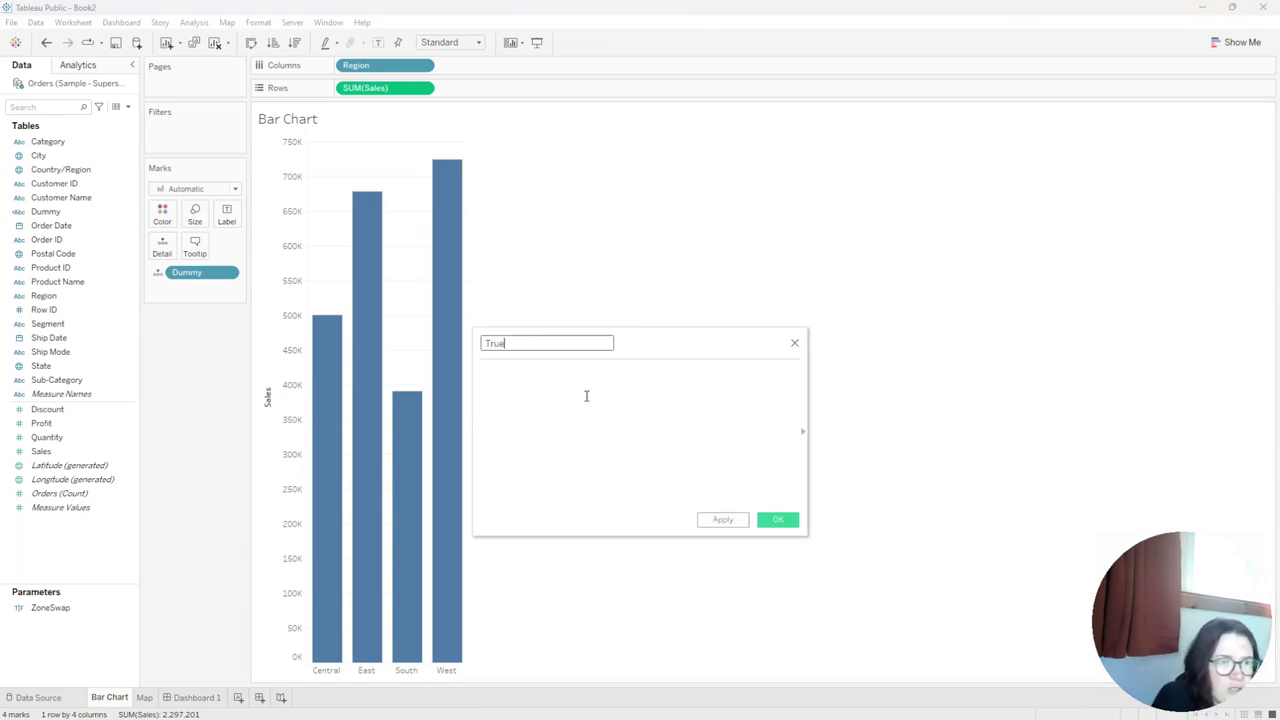
click(593, 396)
text(TRUE)
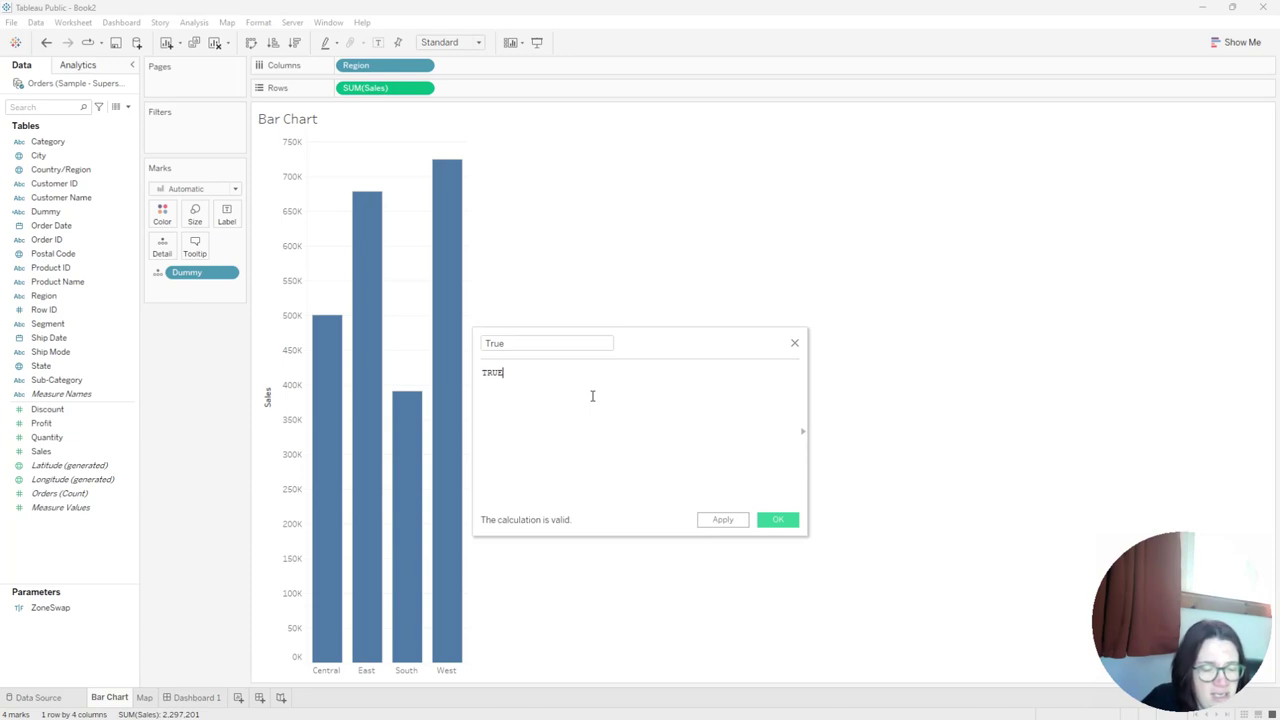
scroll(592, 396, up, 4)
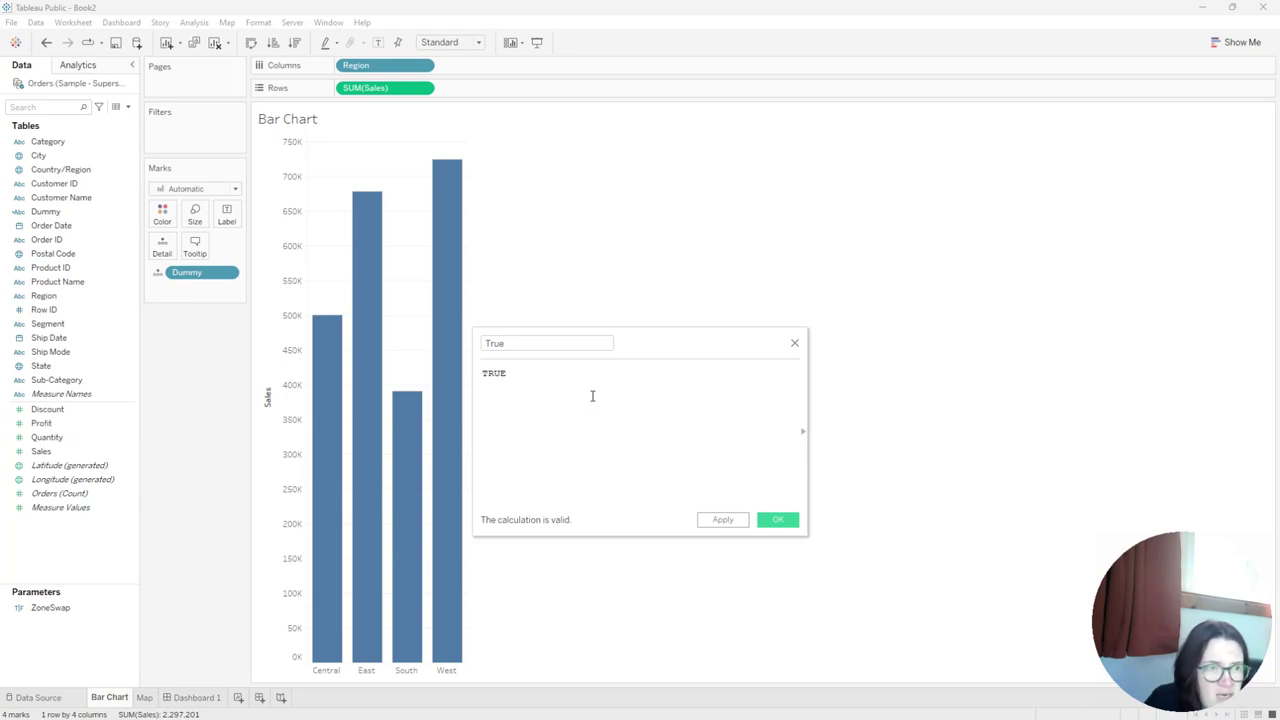
scroll(592, 396, up, 1)
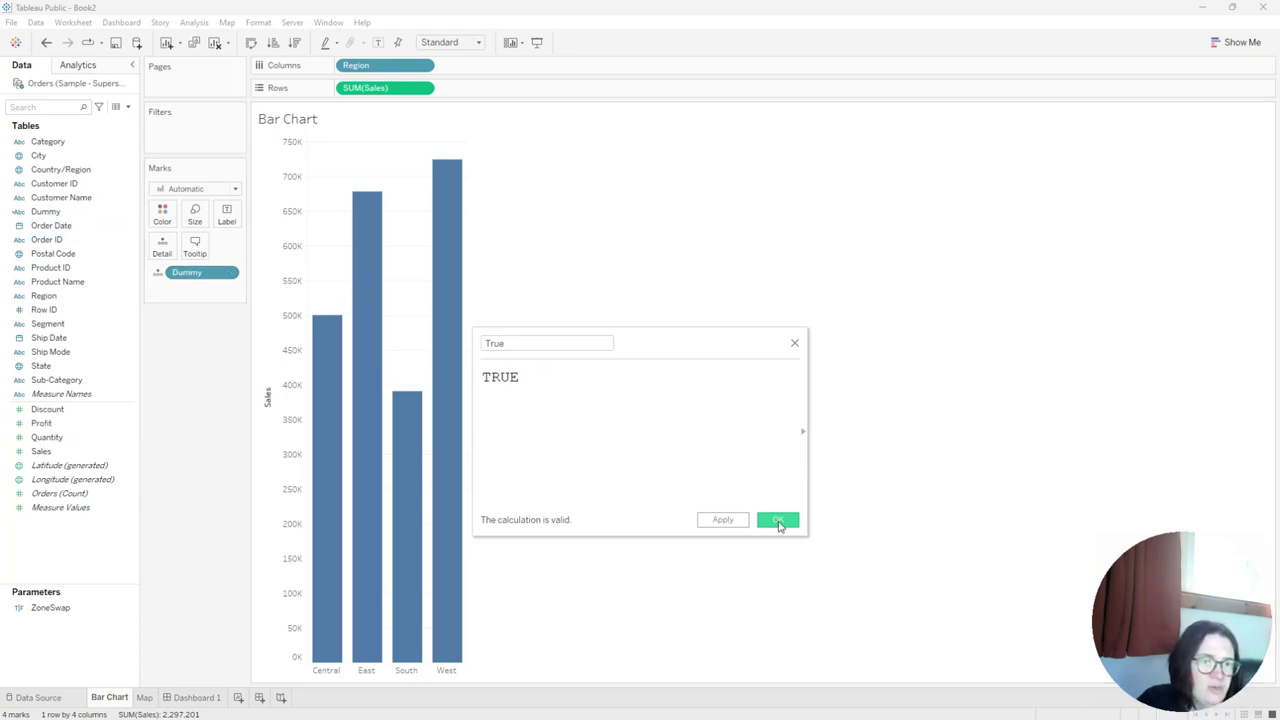
click(779, 520)
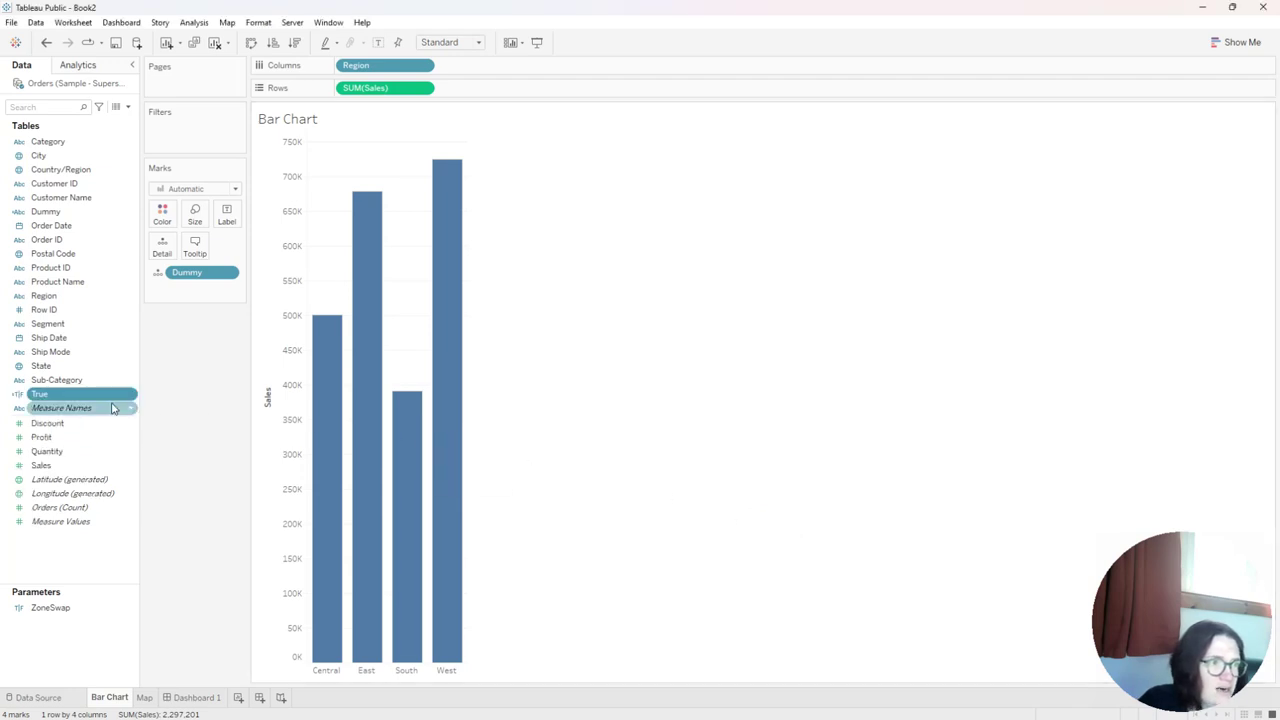
drag(40, 394, 160, 248)
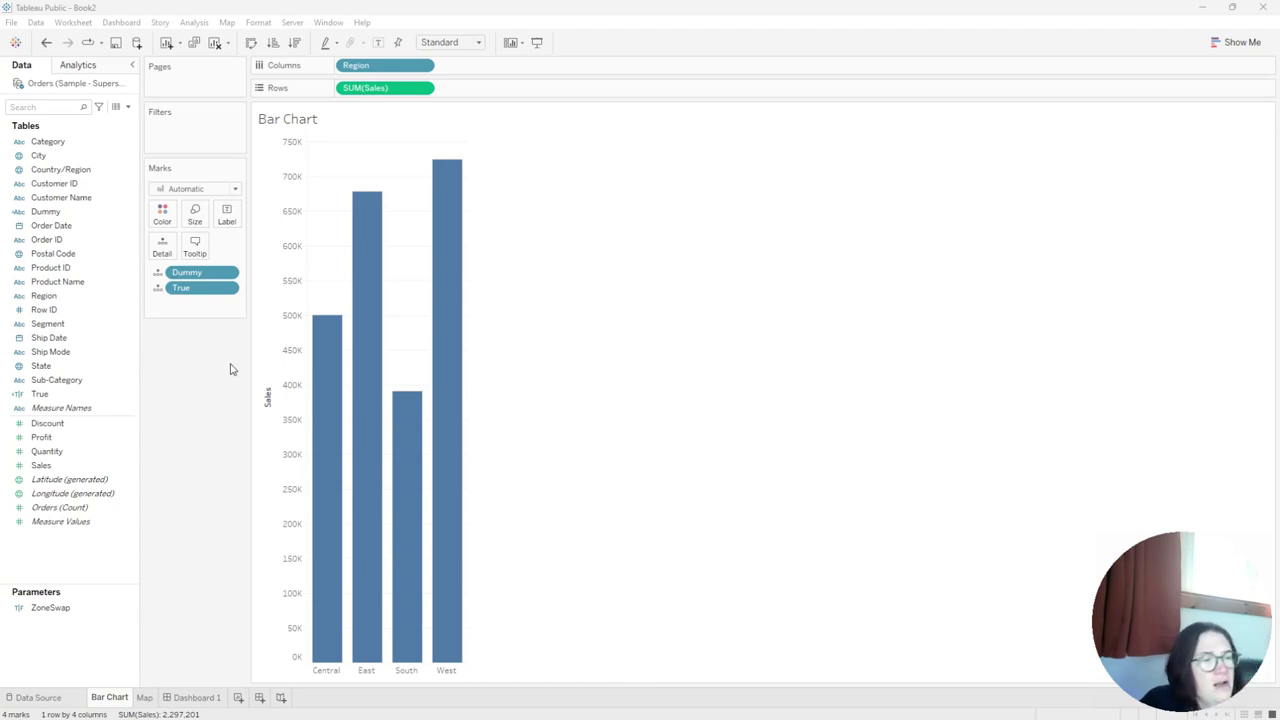
click(144, 700)
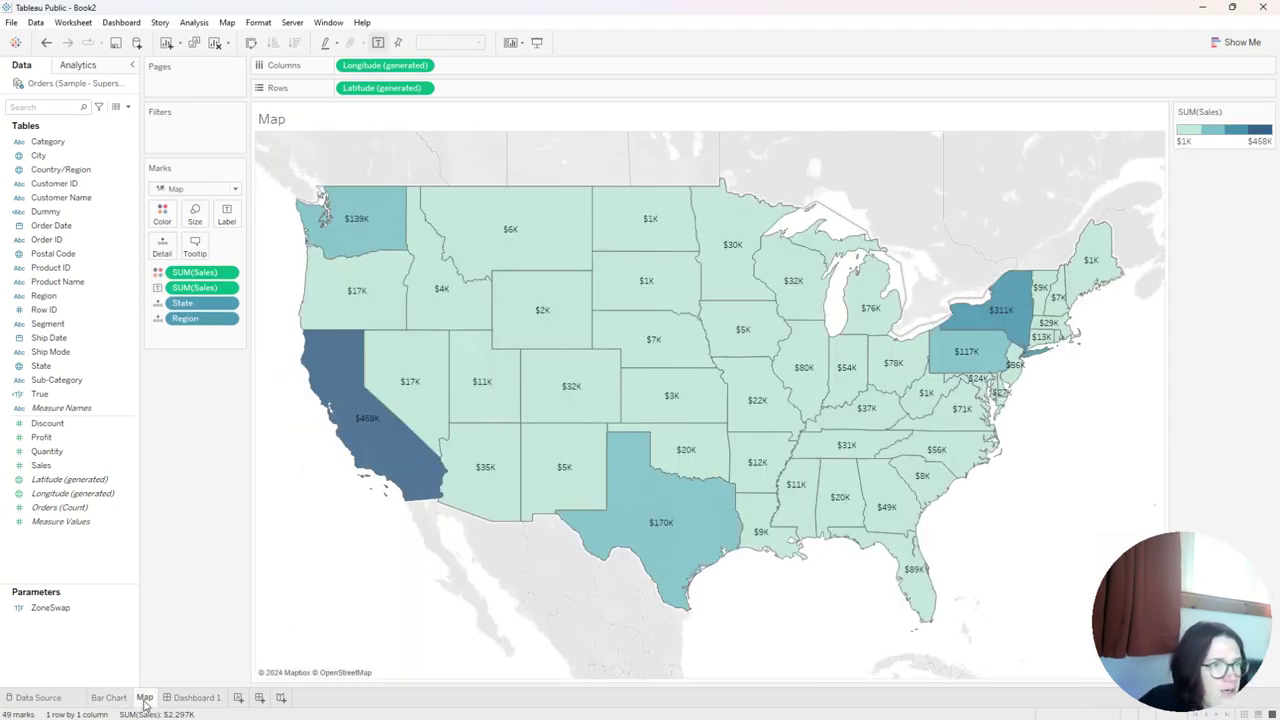
Step: Add the True field to the Map sheet's Detail, then return to Dashboard 1
drag(45, 394, 162, 245)
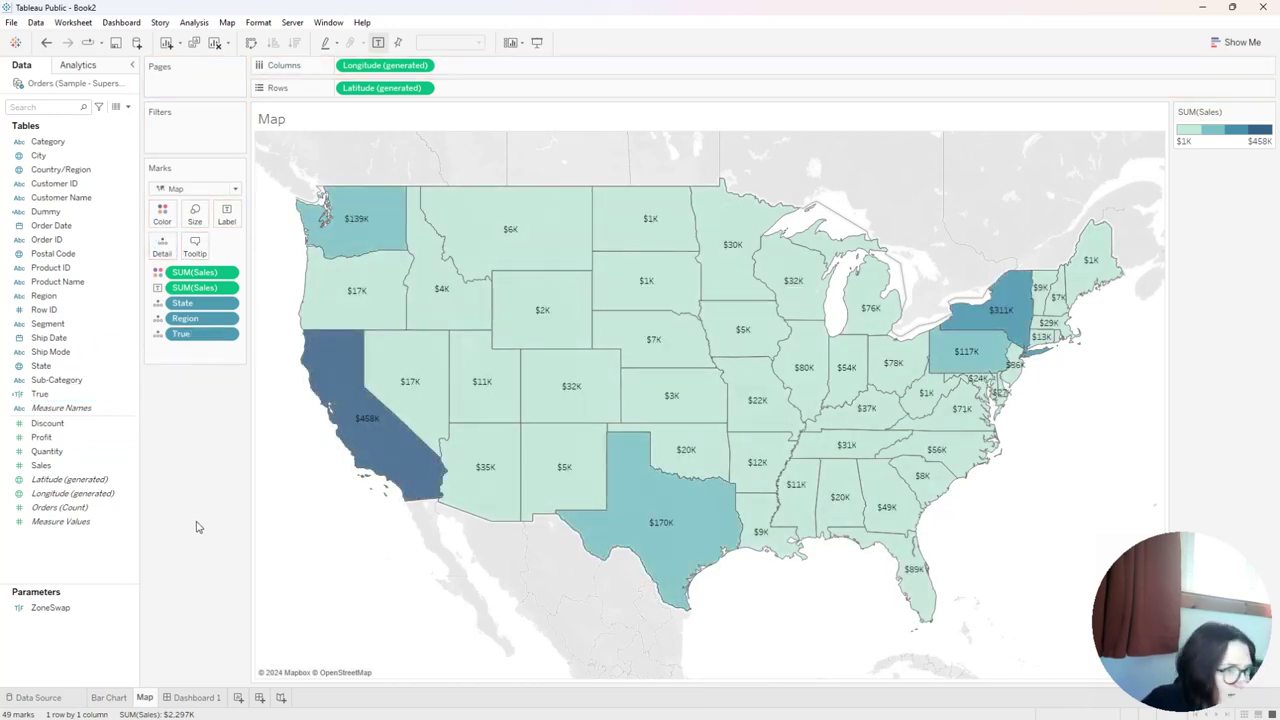
click(118, 698)
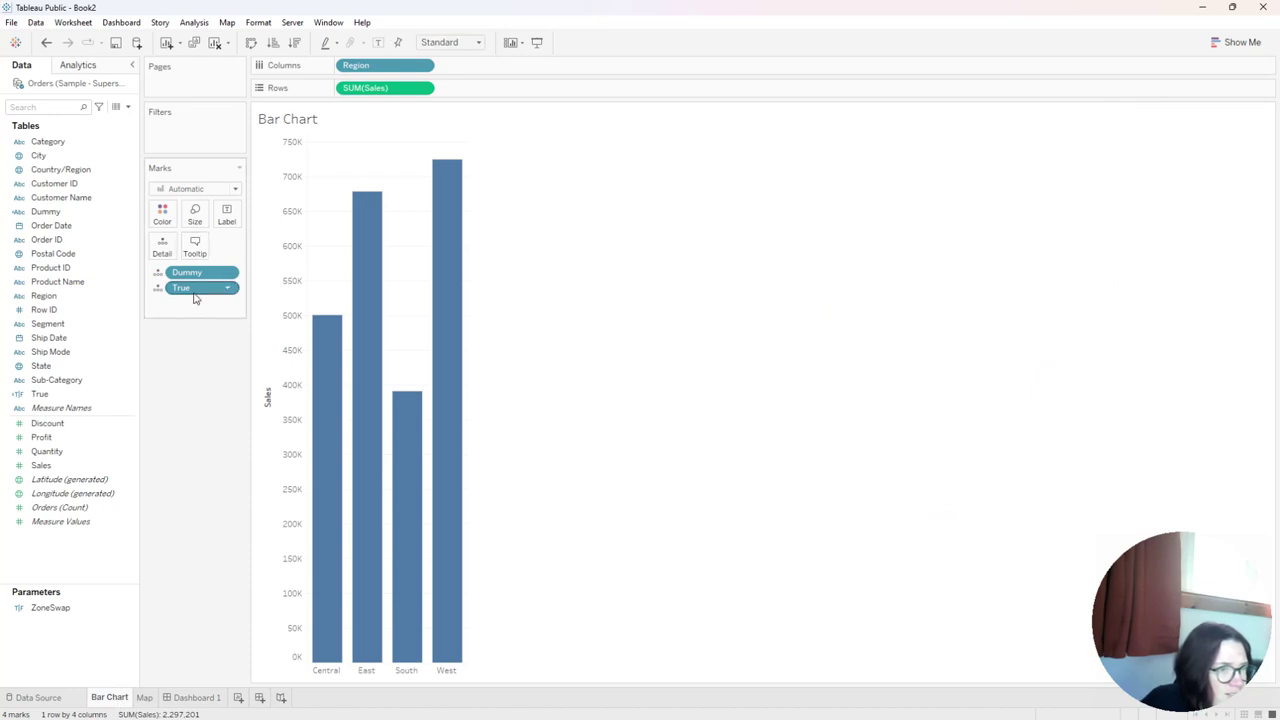
mouse_move(423, 515)
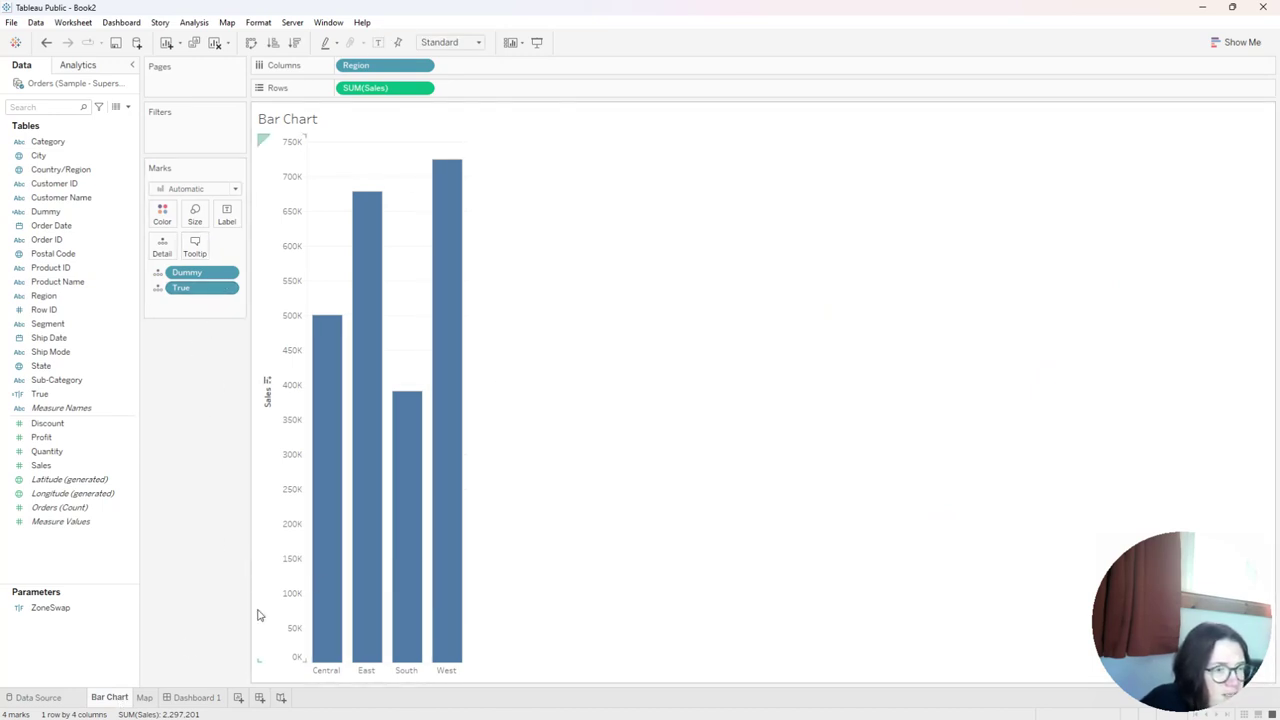
click(145, 697)
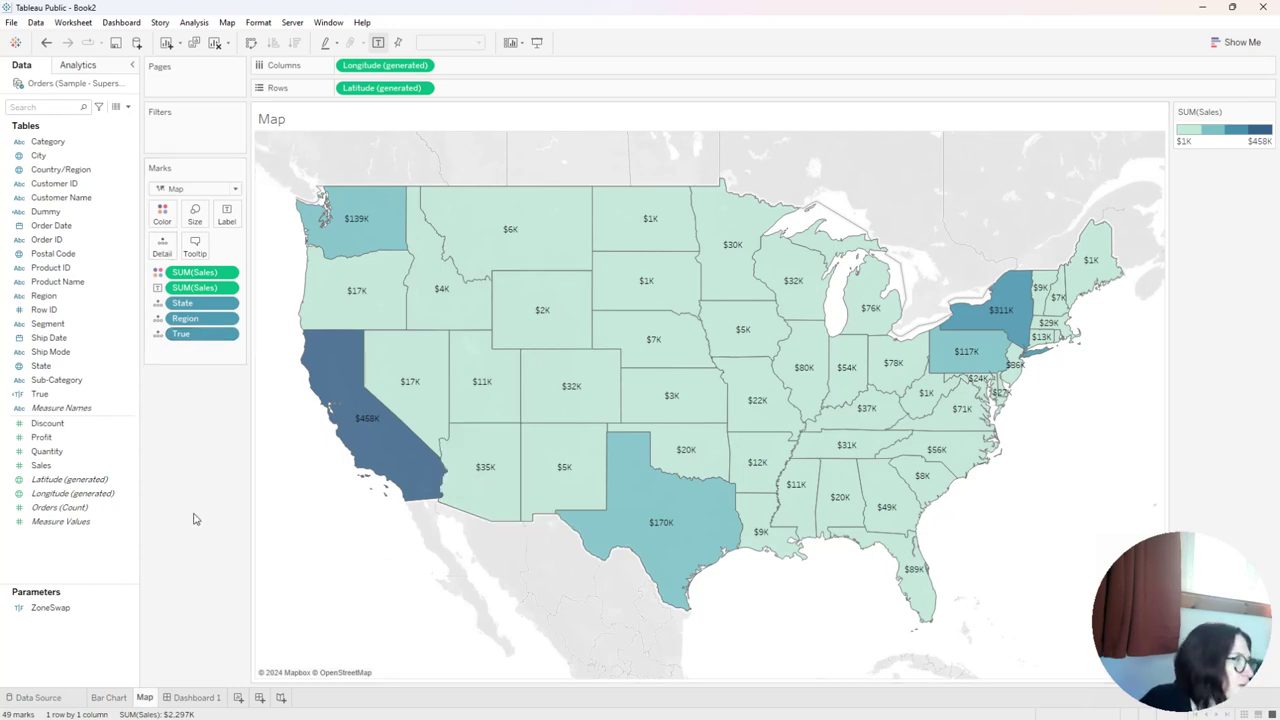
click(197, 698)
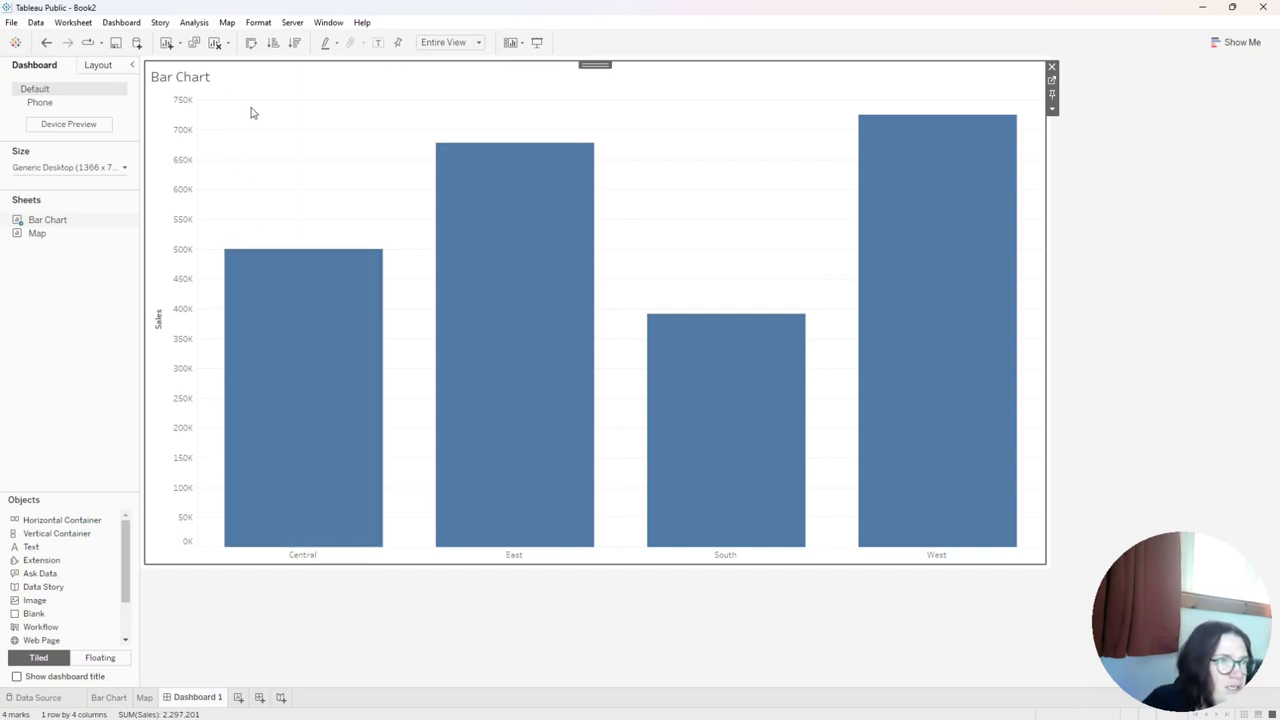
Step: Place the Map sheet on Dashboard 1 beside the Bar Chart
click(100, 66)
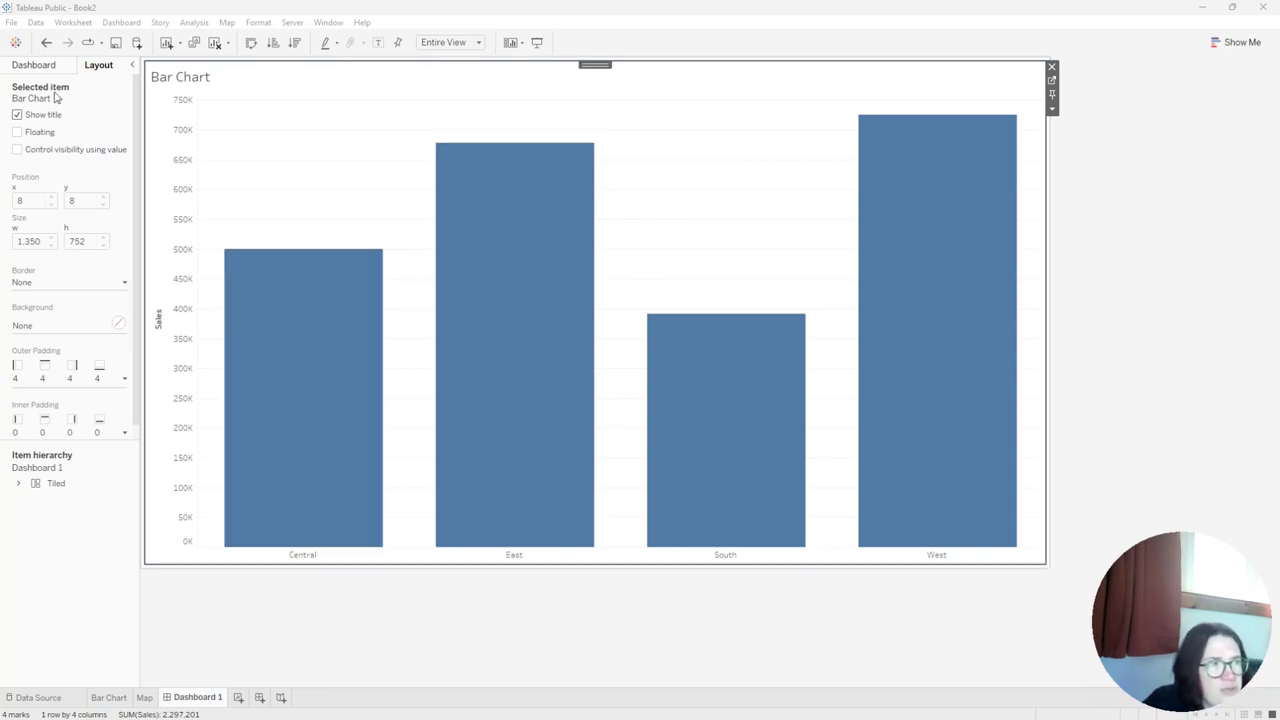
click(33, 70)
click(33, 66)
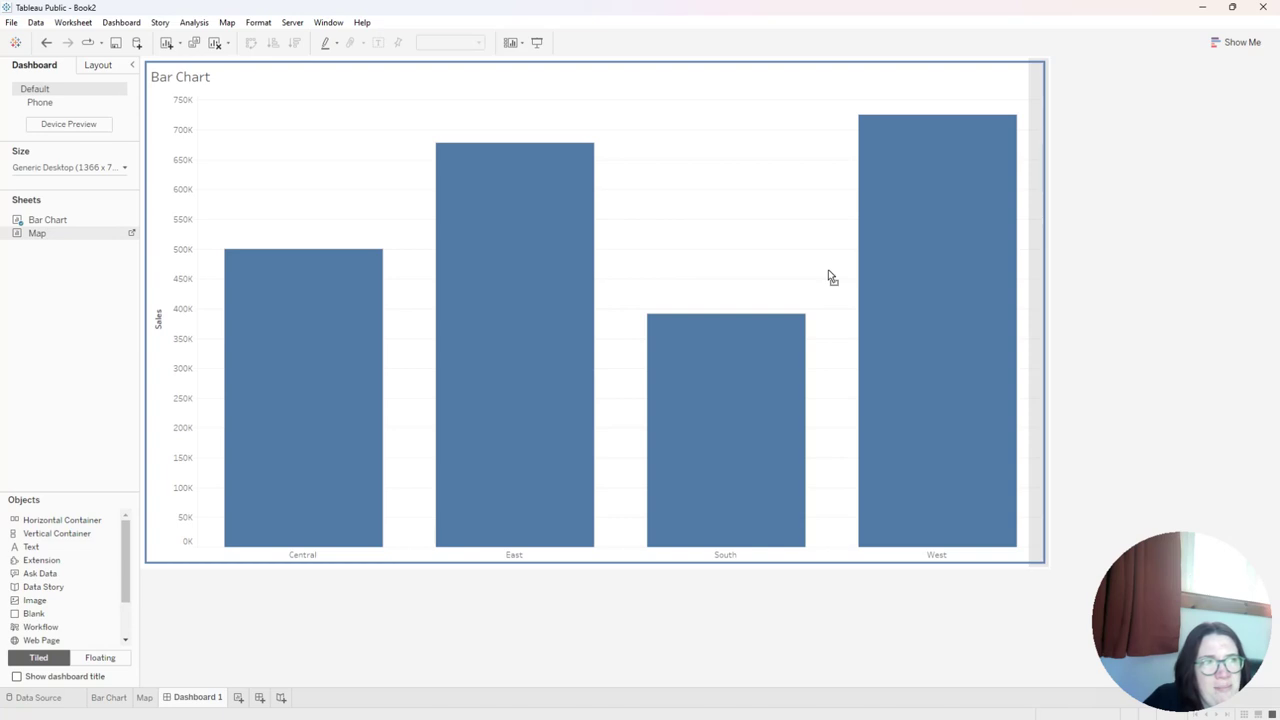
drag(828, 270, 828, 272)
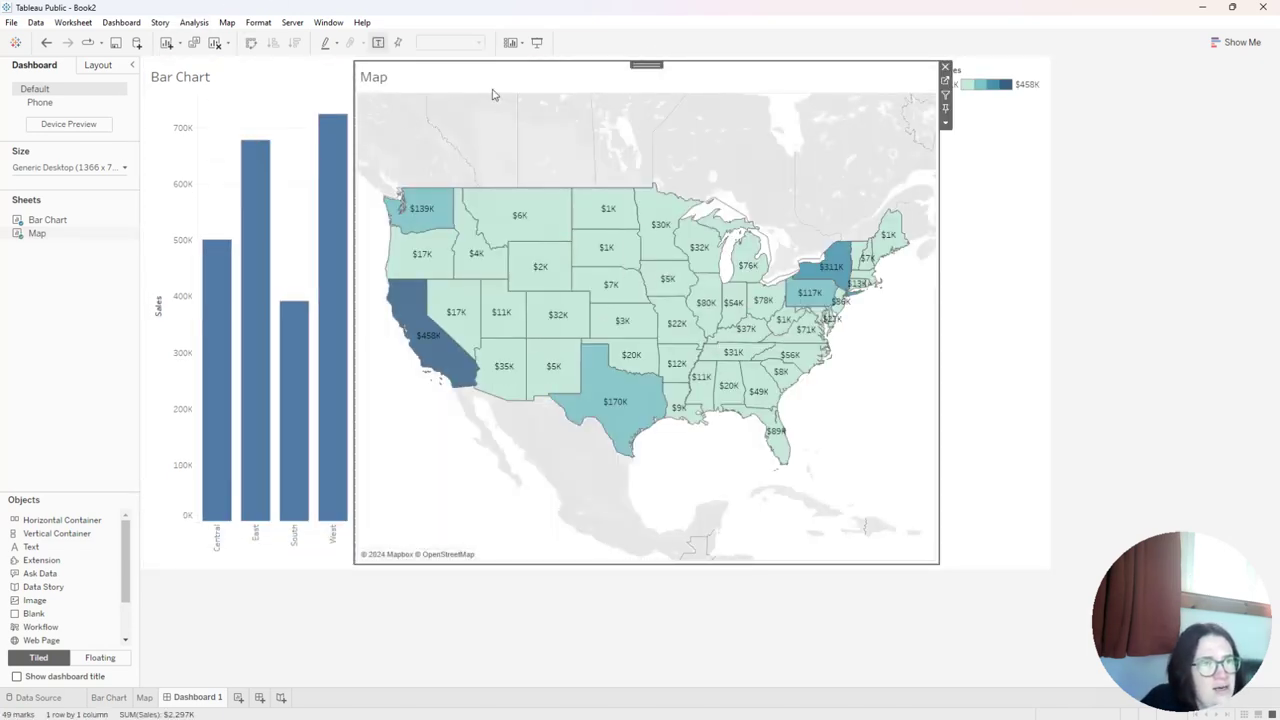
Step: Remove the Sales colour legend and drag the divider so both charts share the width evenly
double_click(647, 64)
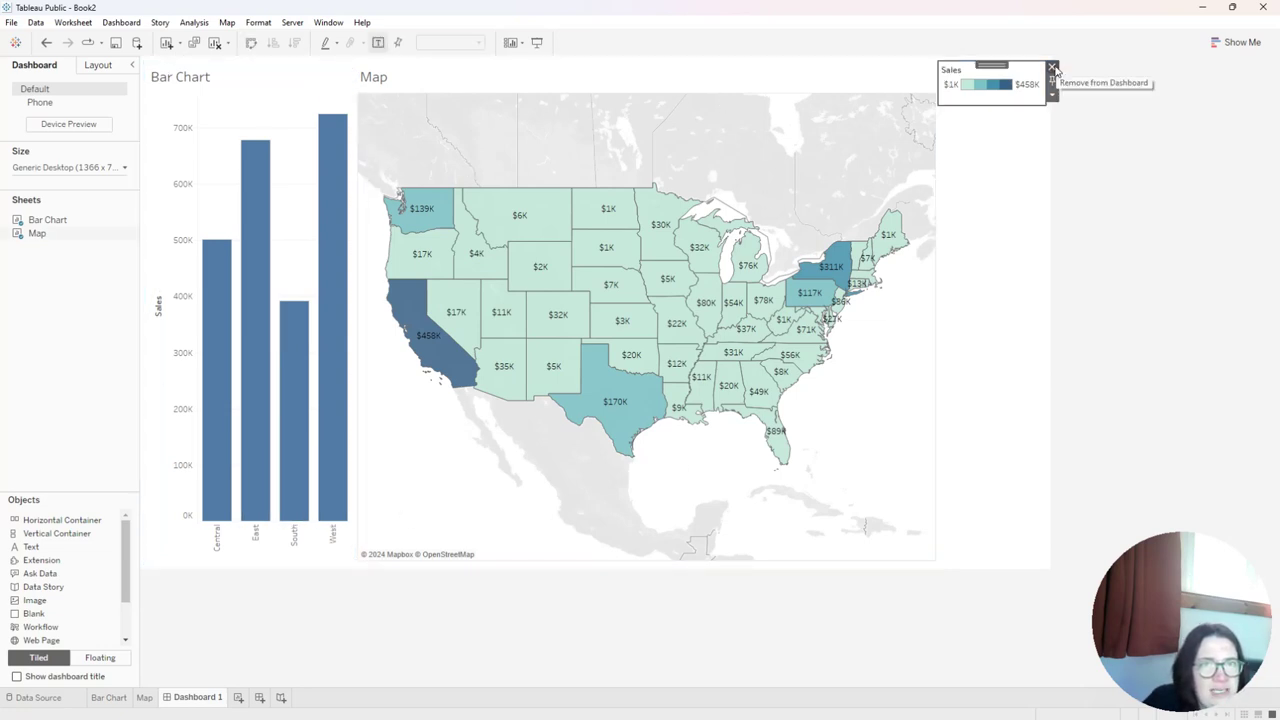
click(1050, 71)
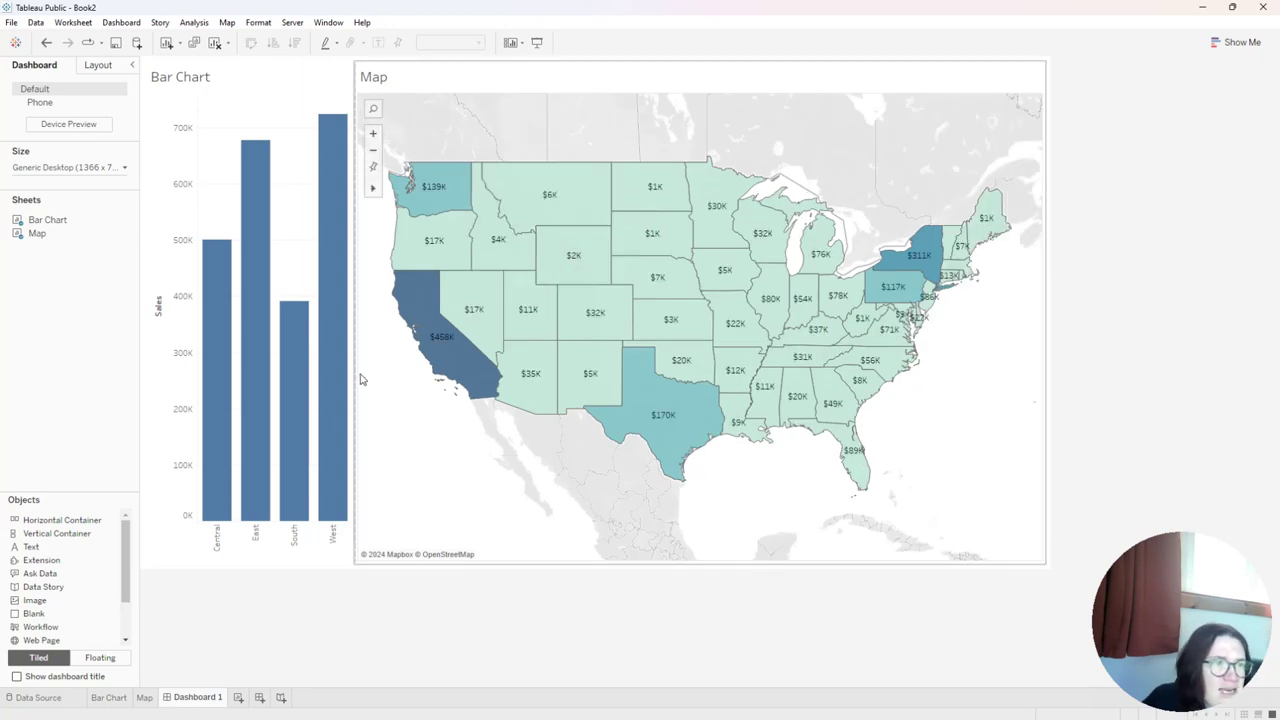
drag(350, 375, 597, 386)
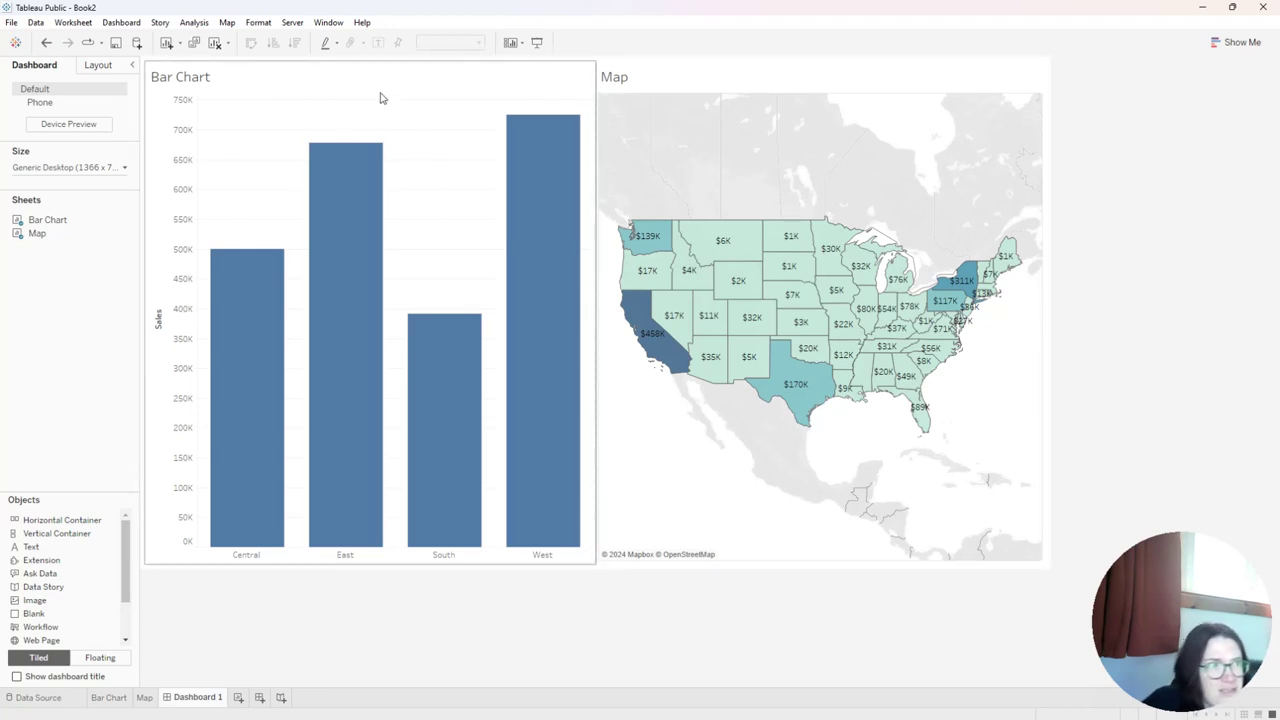
click(410, 97)
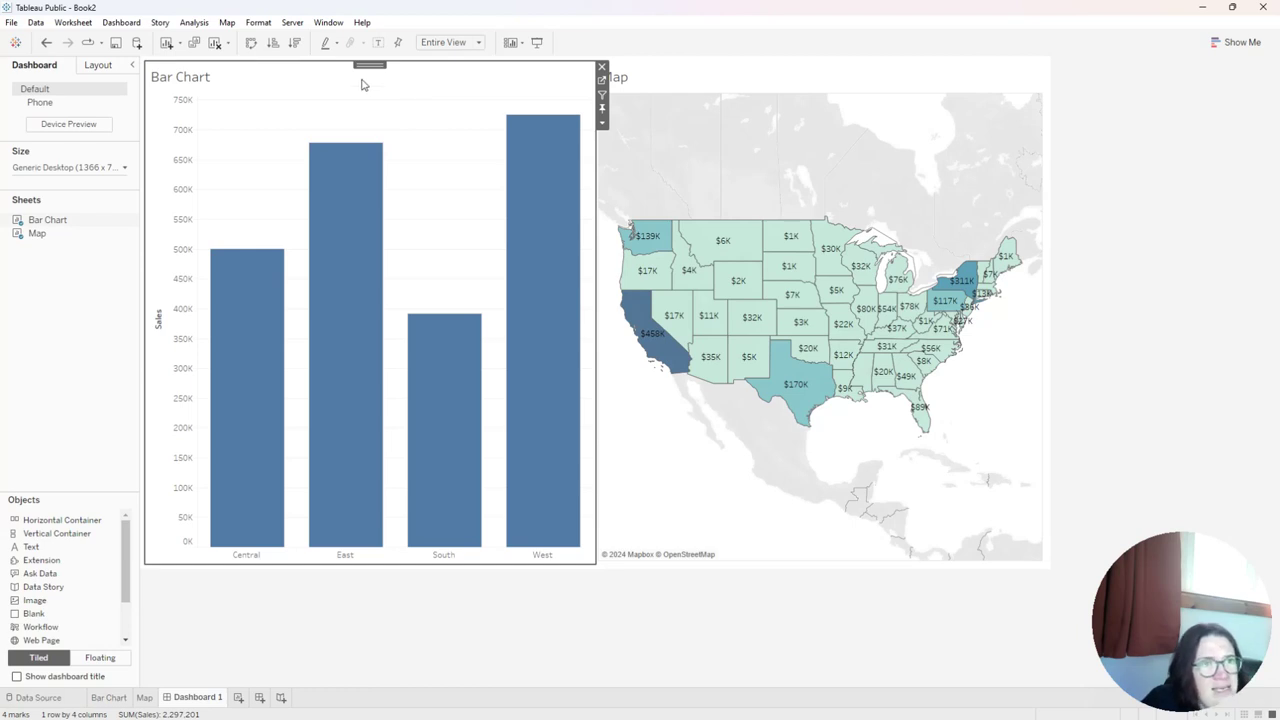
Step: Turn on Use as Filter for the Bar Chart and test it with the West, South, East and Central bars
click(601, 95)
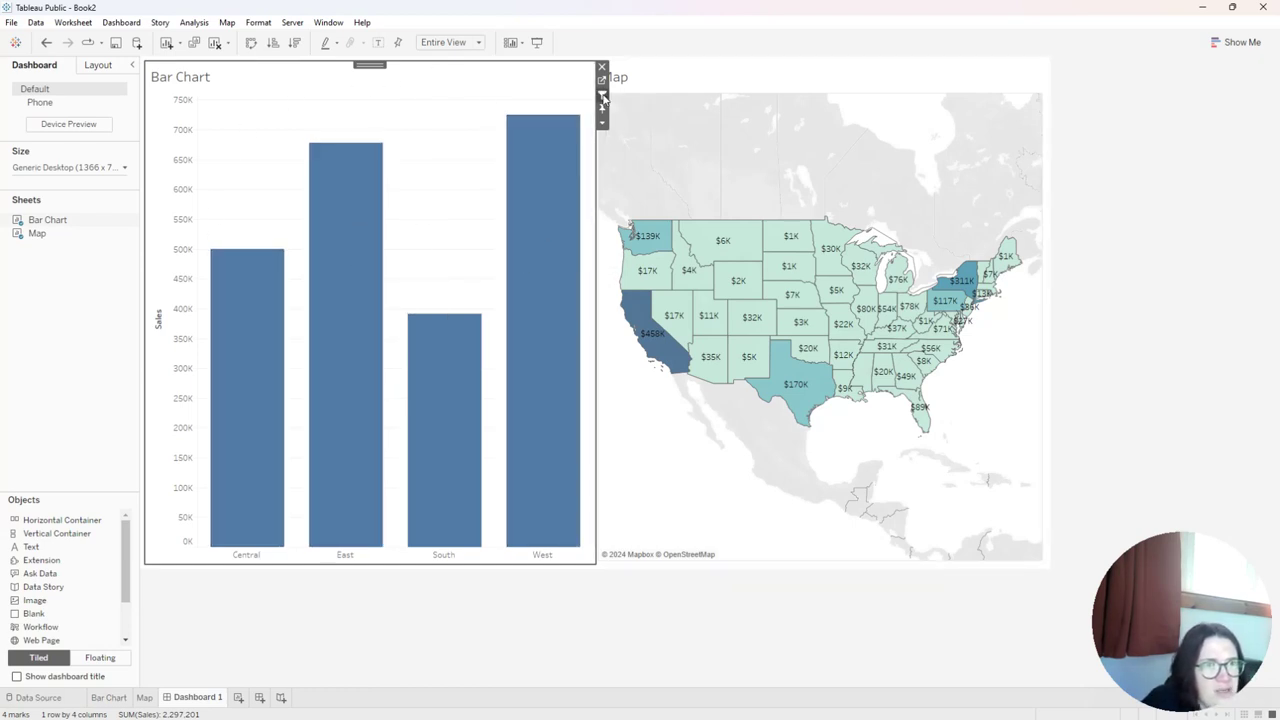
mouse_move(566, 246)
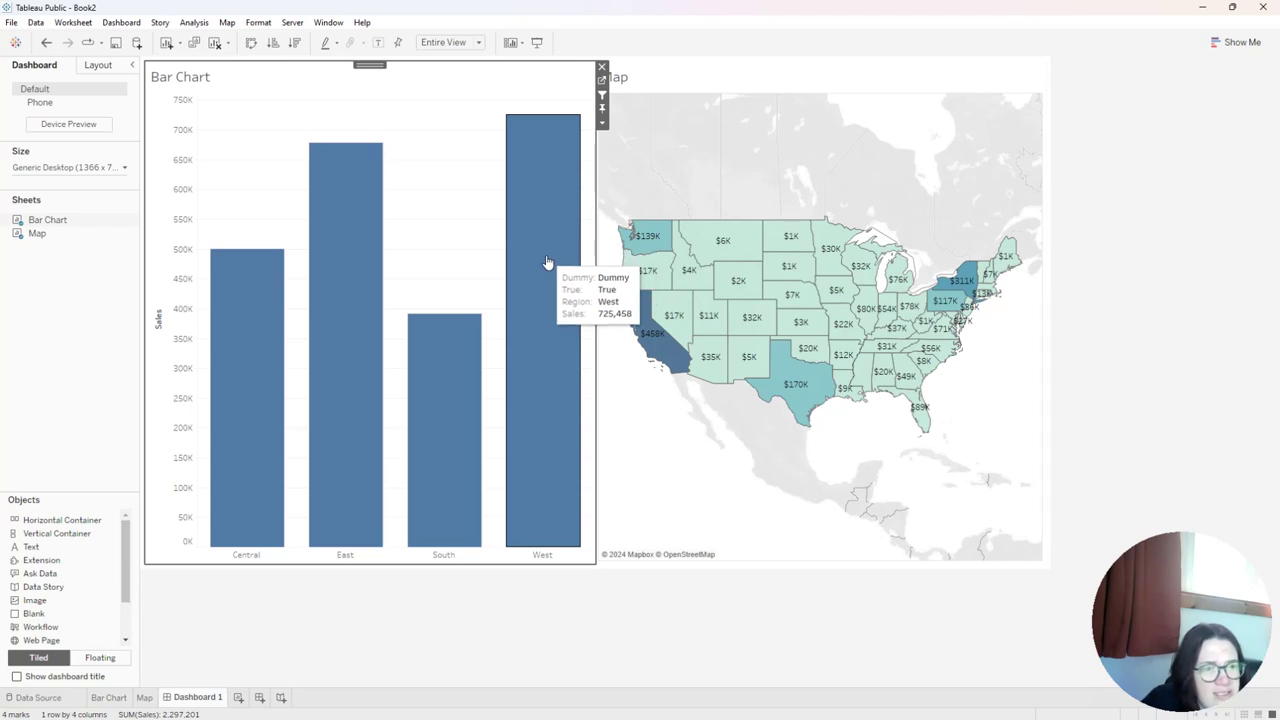
click(548, 263)
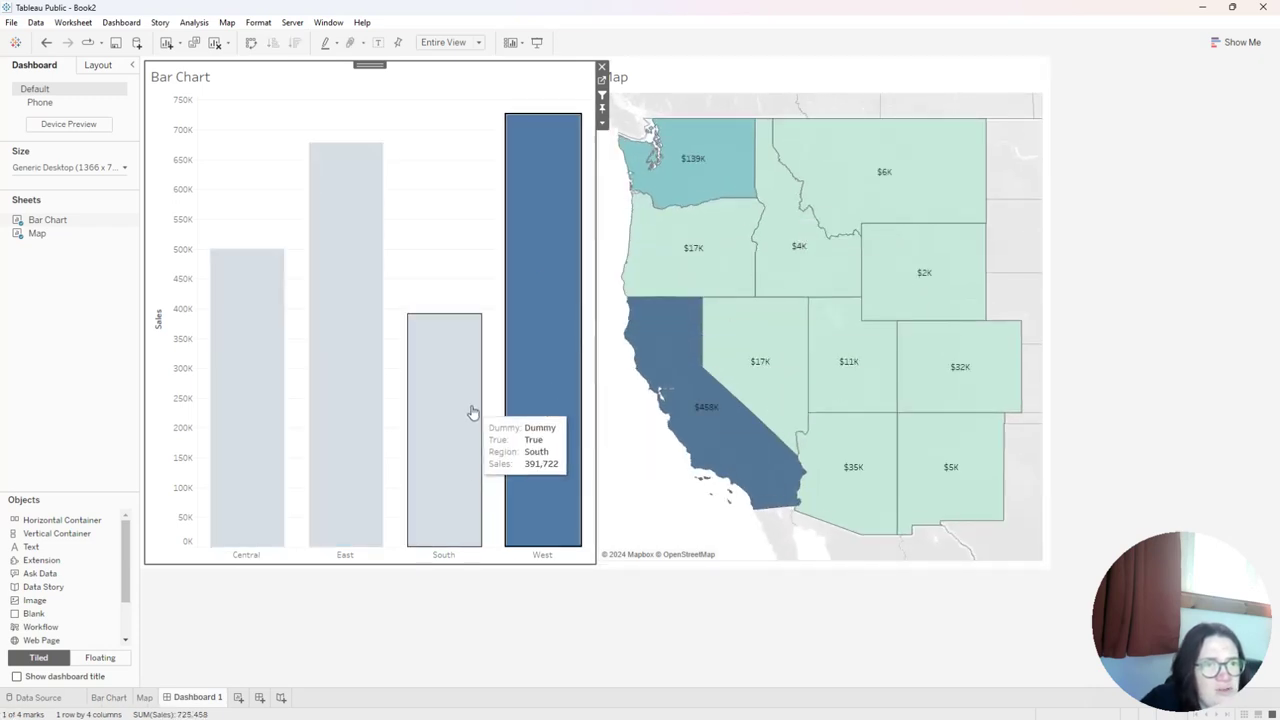
click(450, 414)
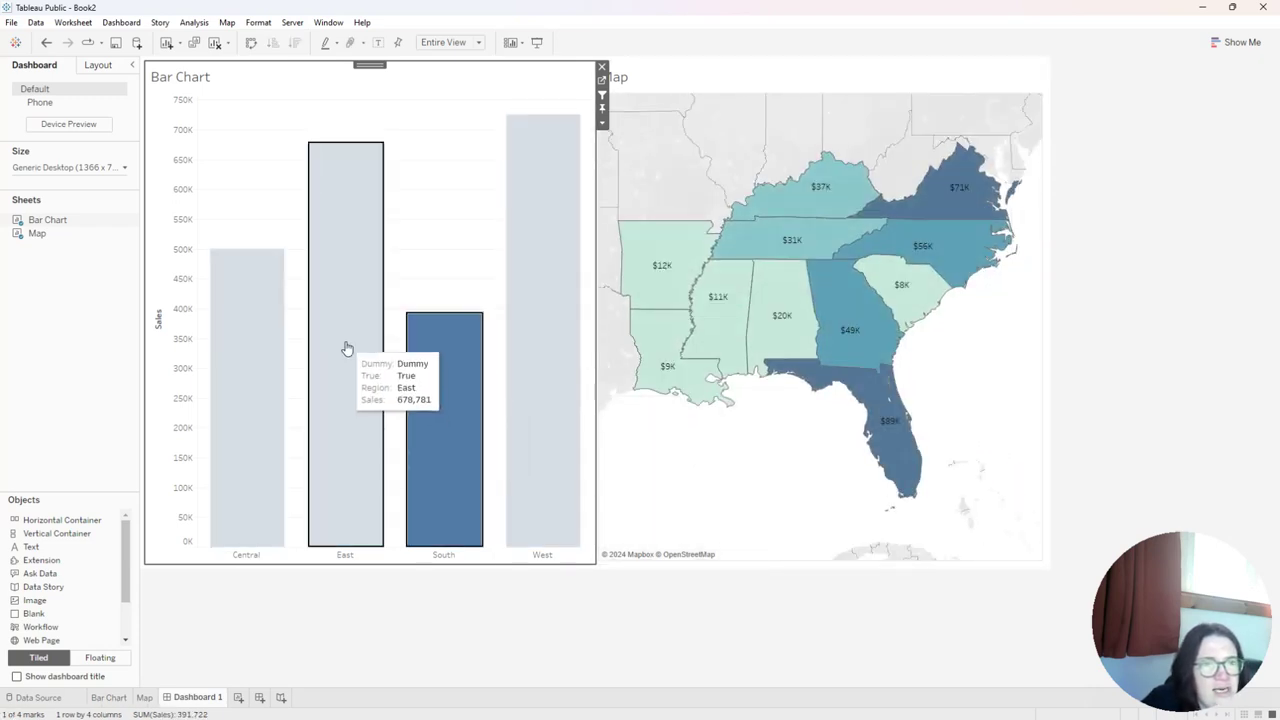
click(346, 348)
click(253, 398)
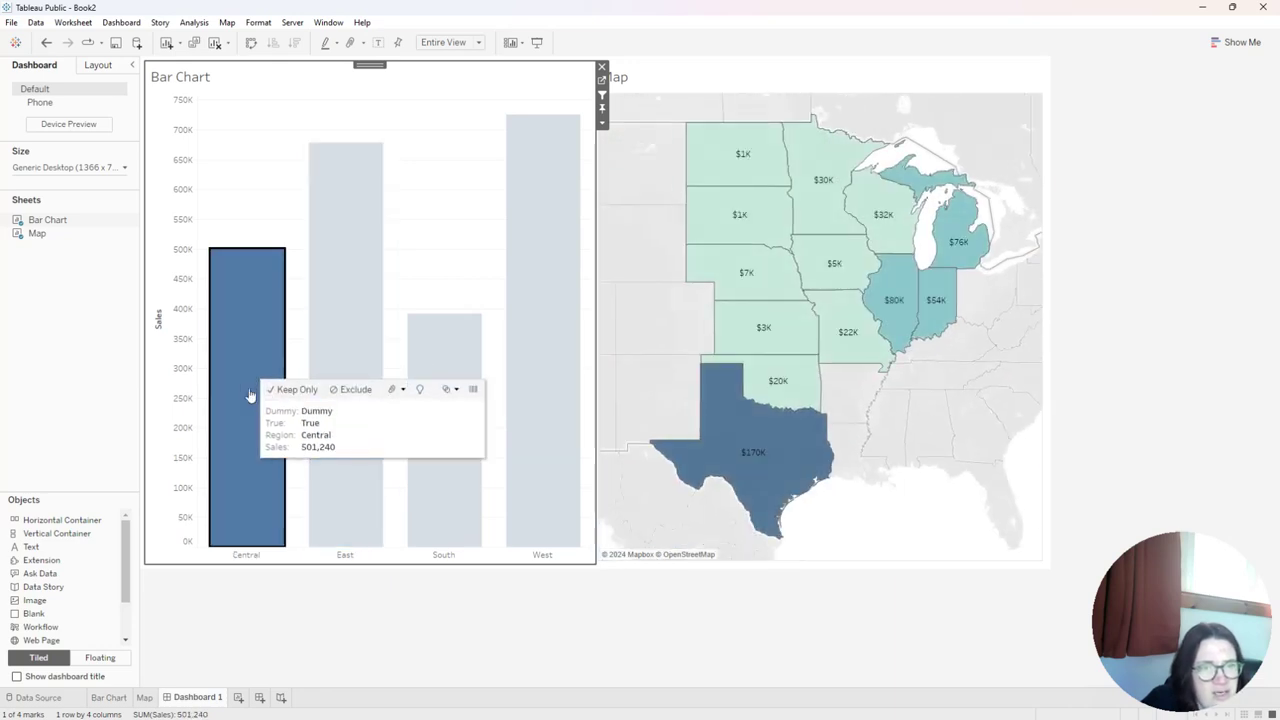
click(250, 395)
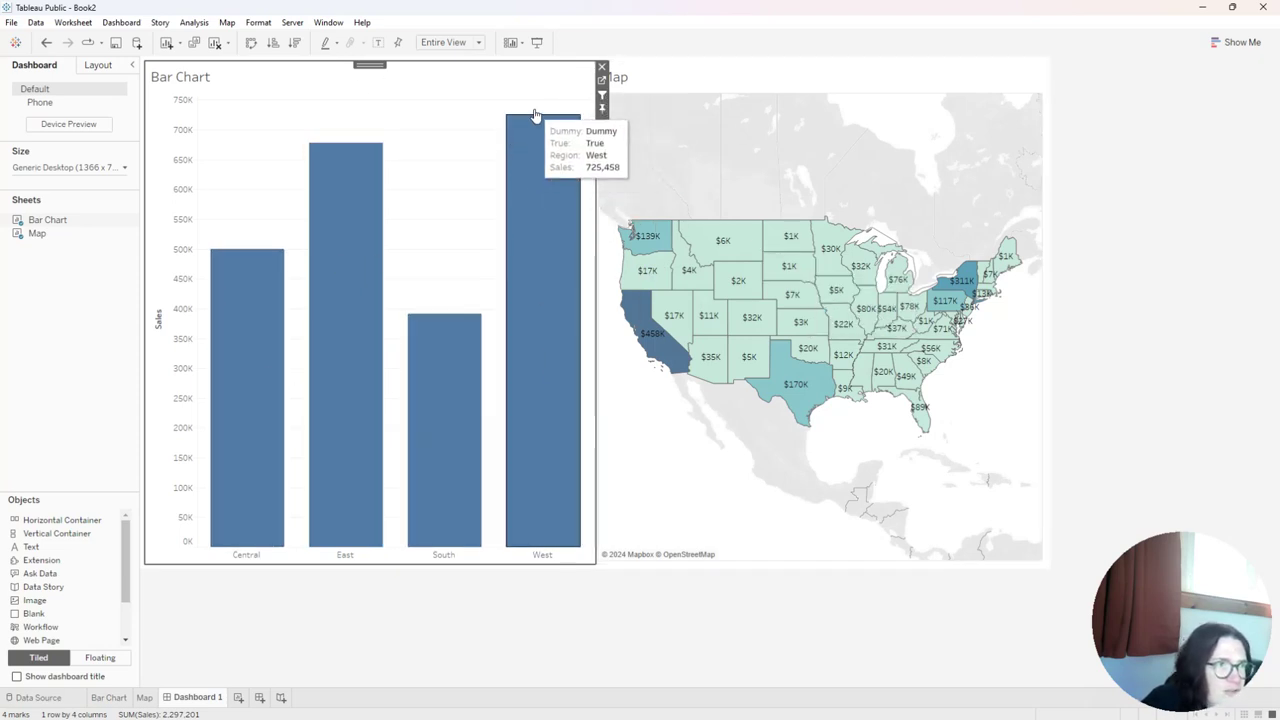
click(774, 101)
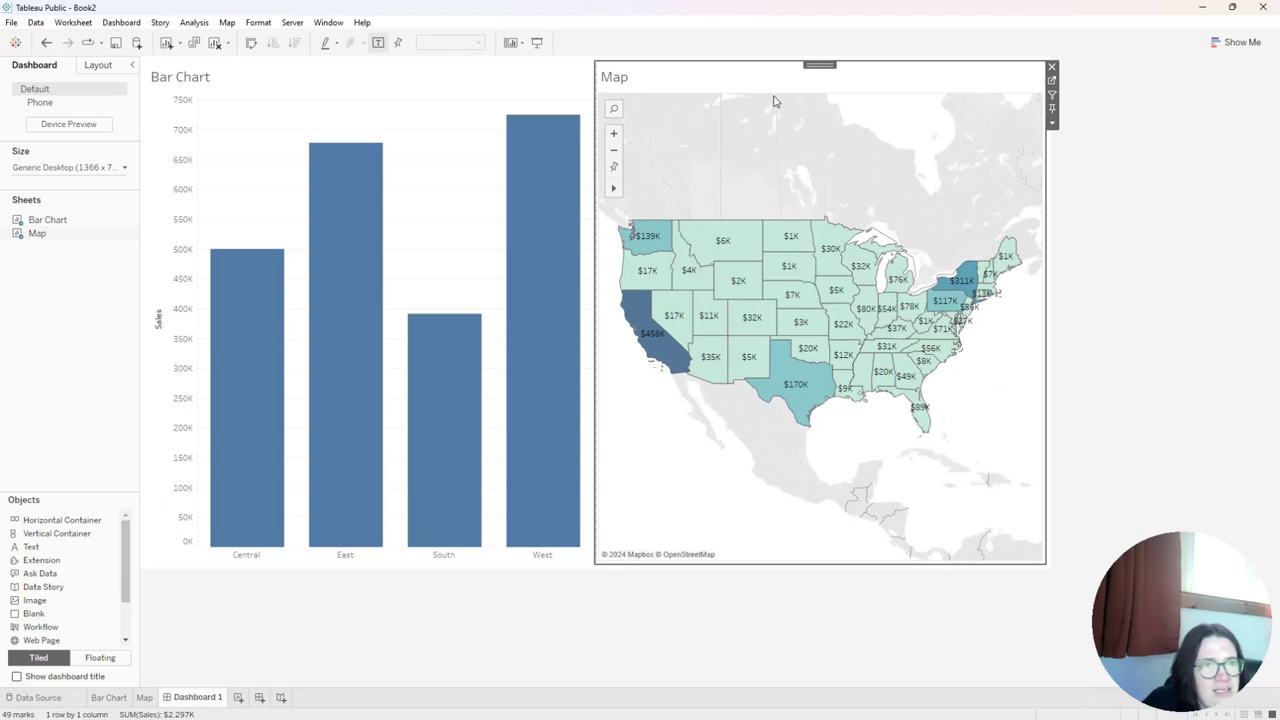
Step: Start a new Change Parameter action from Dashboard 1's Actions list
click(97, 66)
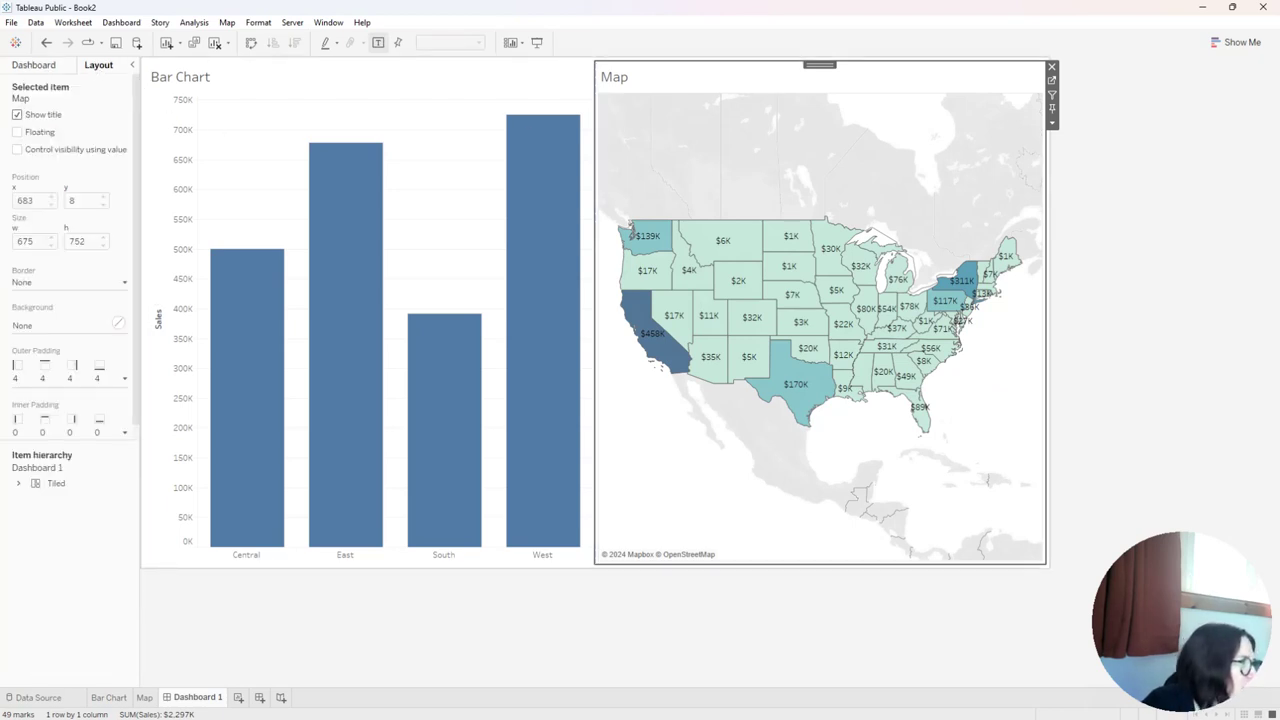
click(391, 94)
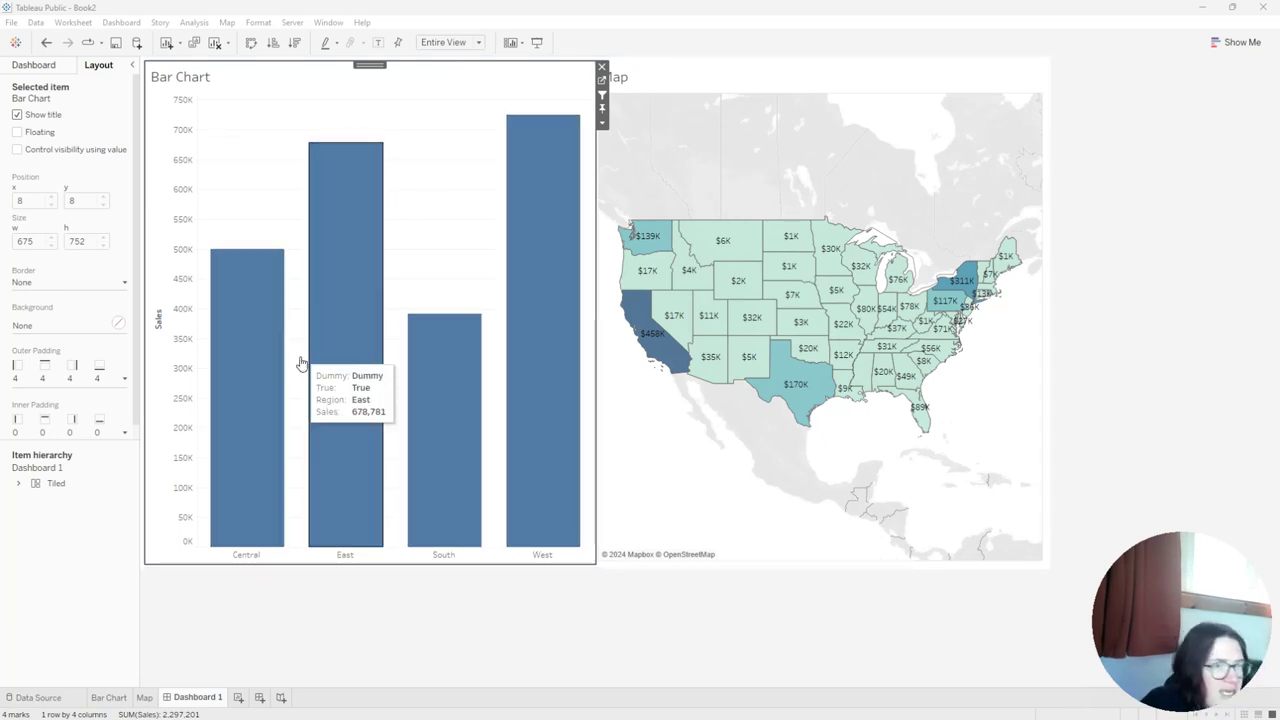
click(124, 22)
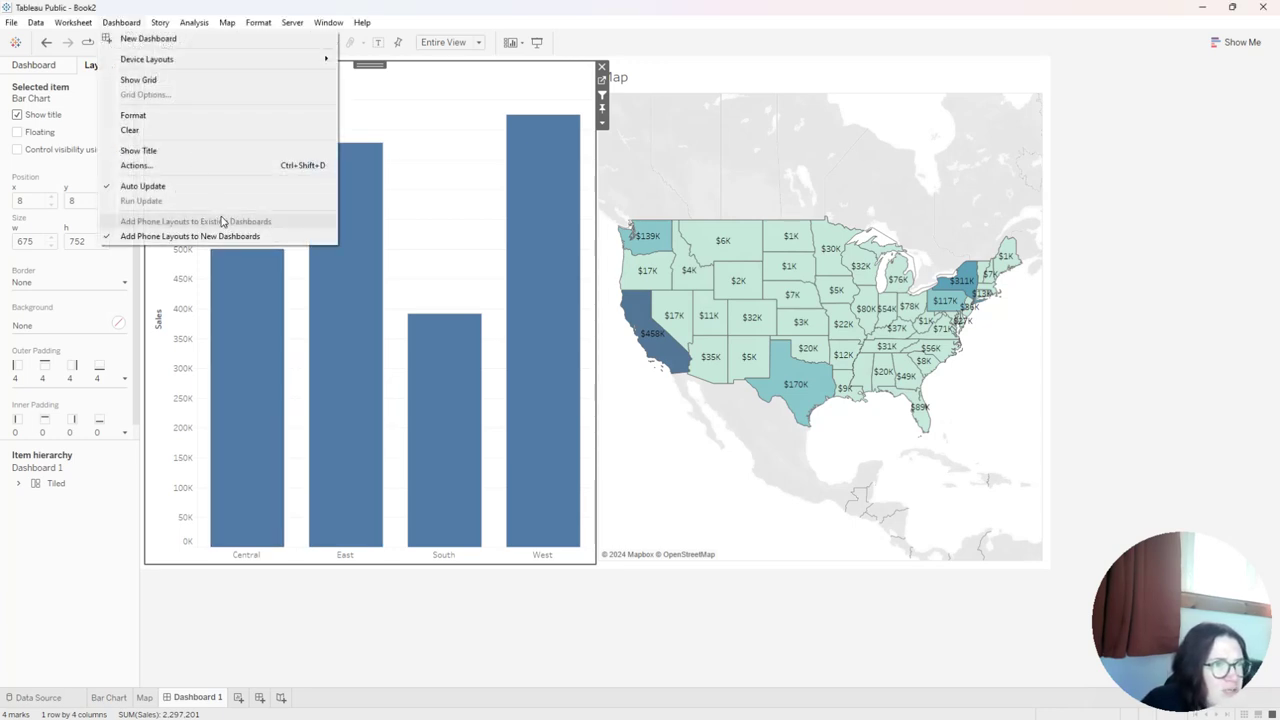
click(174, 168)
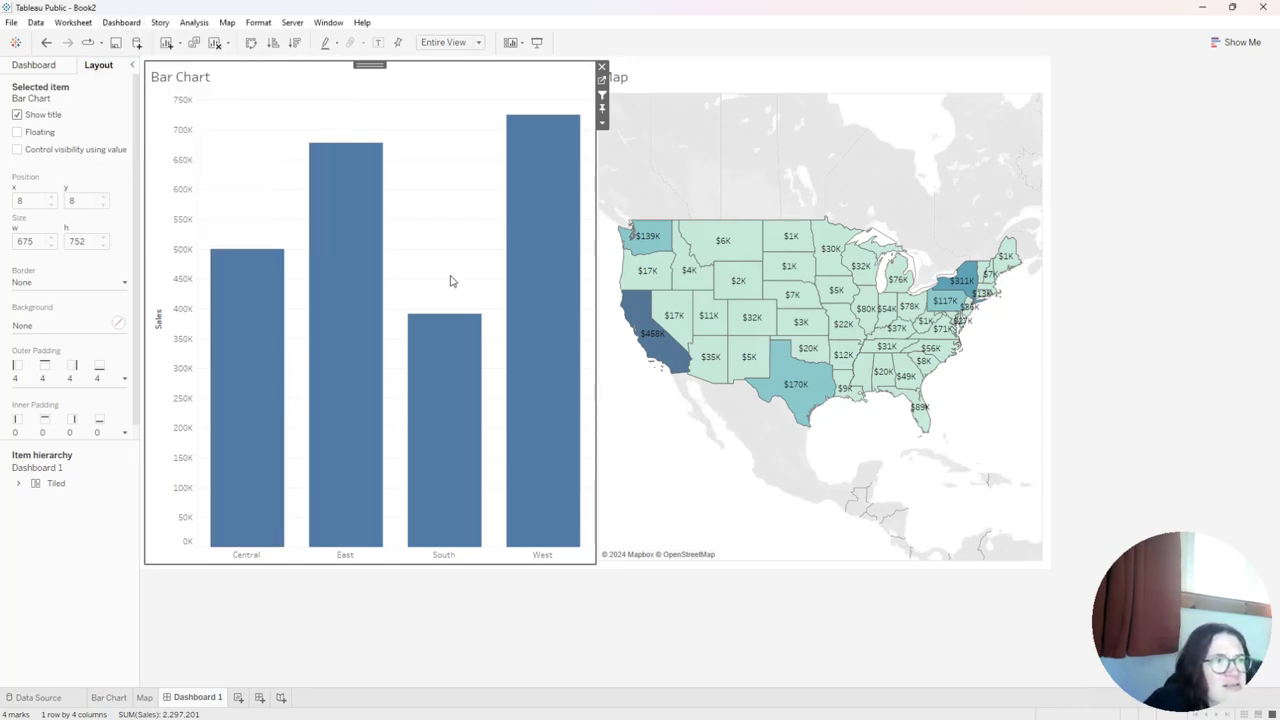
click(507, 438)
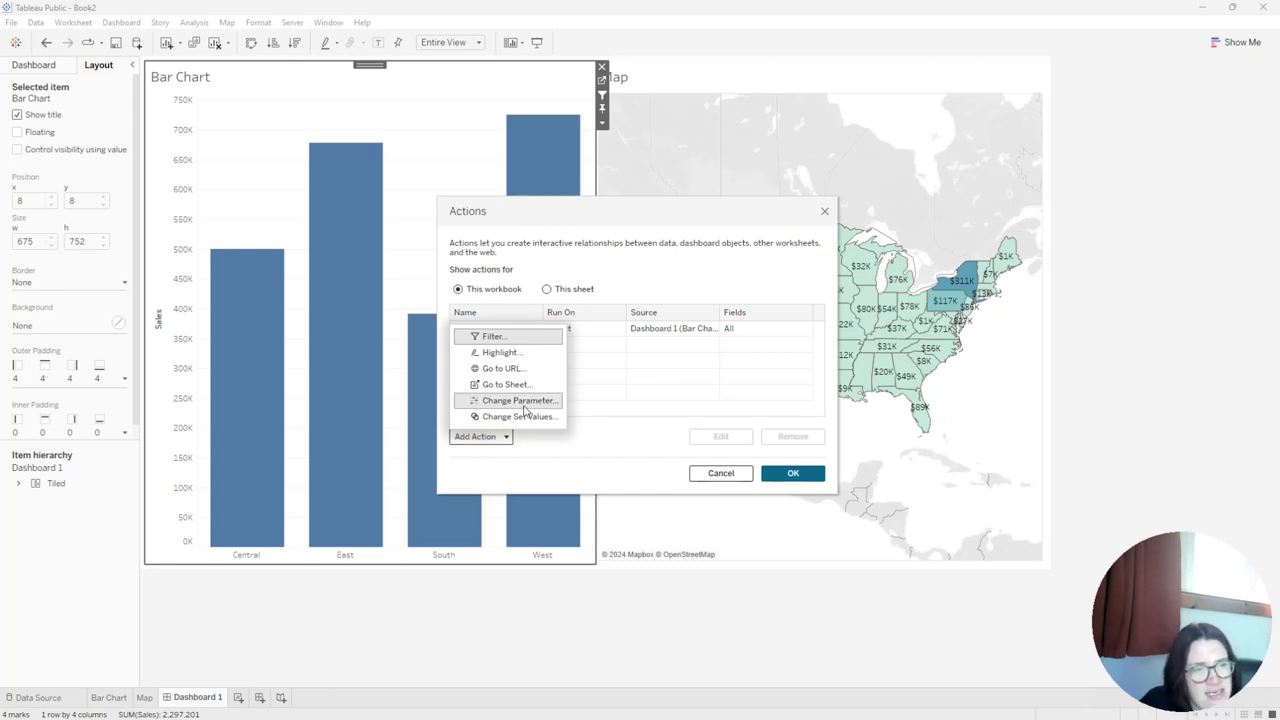
click(526, 402)
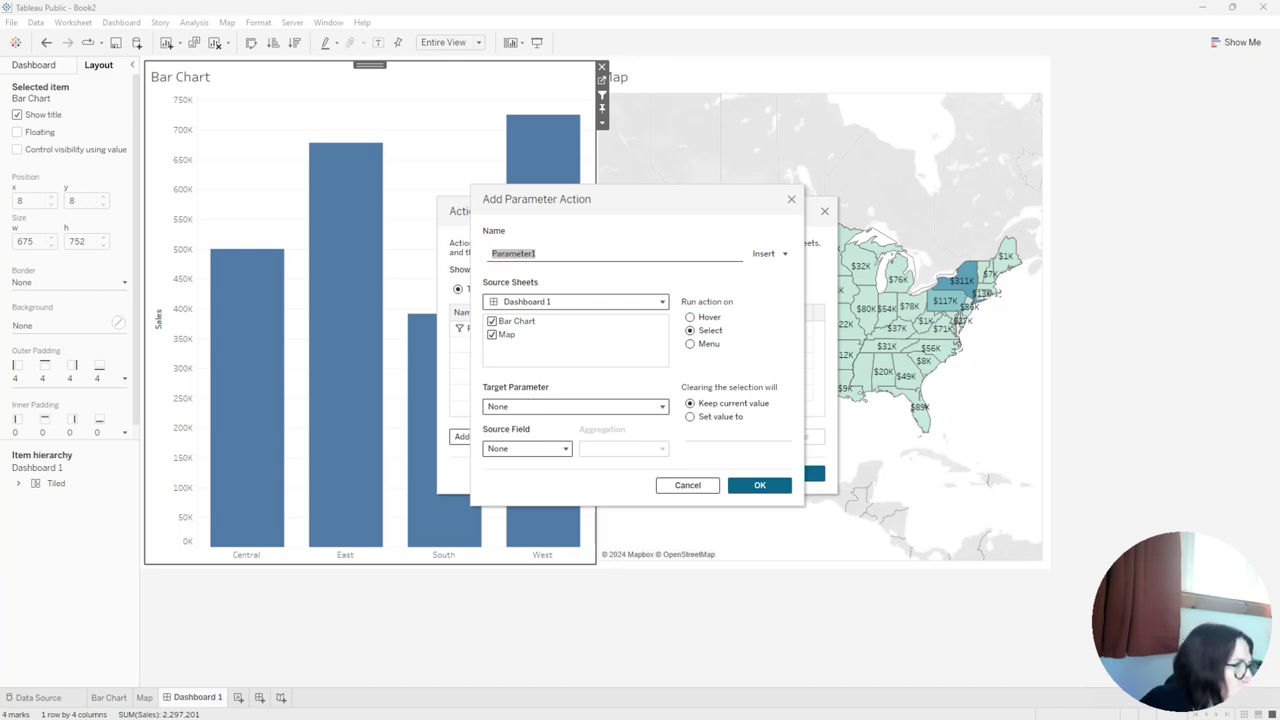
Step: Name it DynamicZoneParameterAction, setting ZoneSwap from True and resetting it to False when cleared
click(559, 251)
text(DynamicZone)
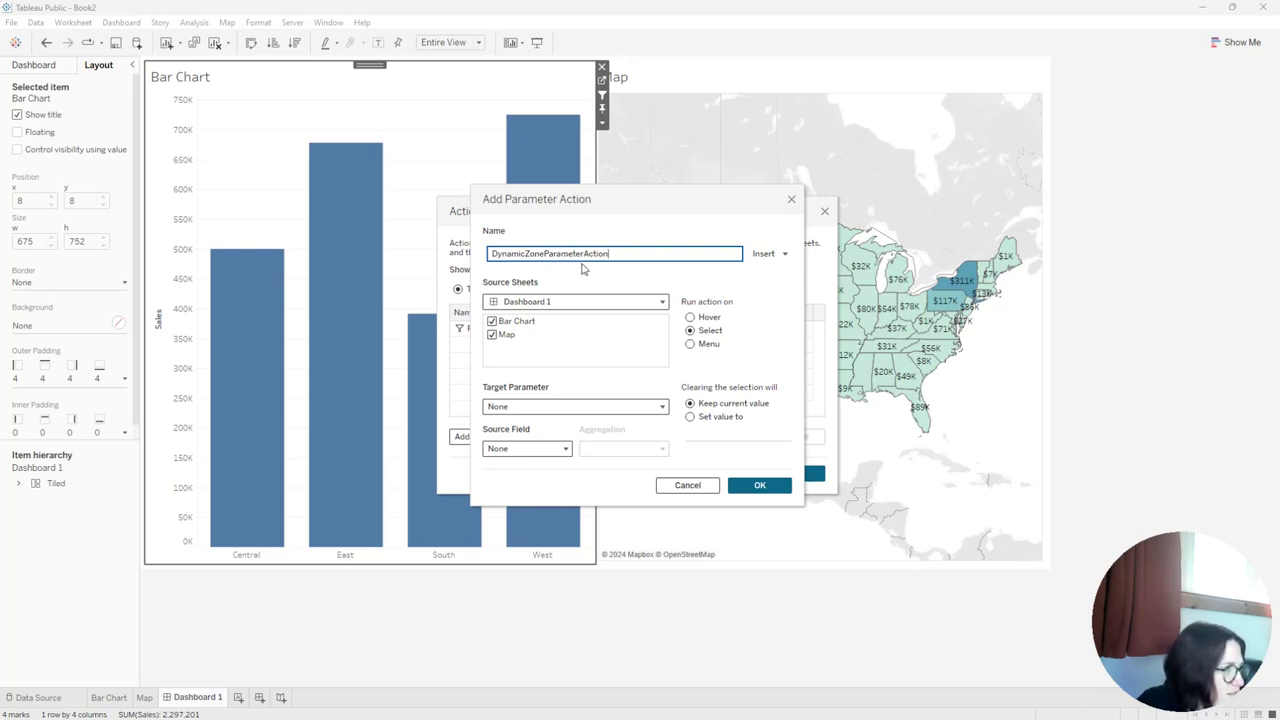
click(628, 410)
click(563, 444)
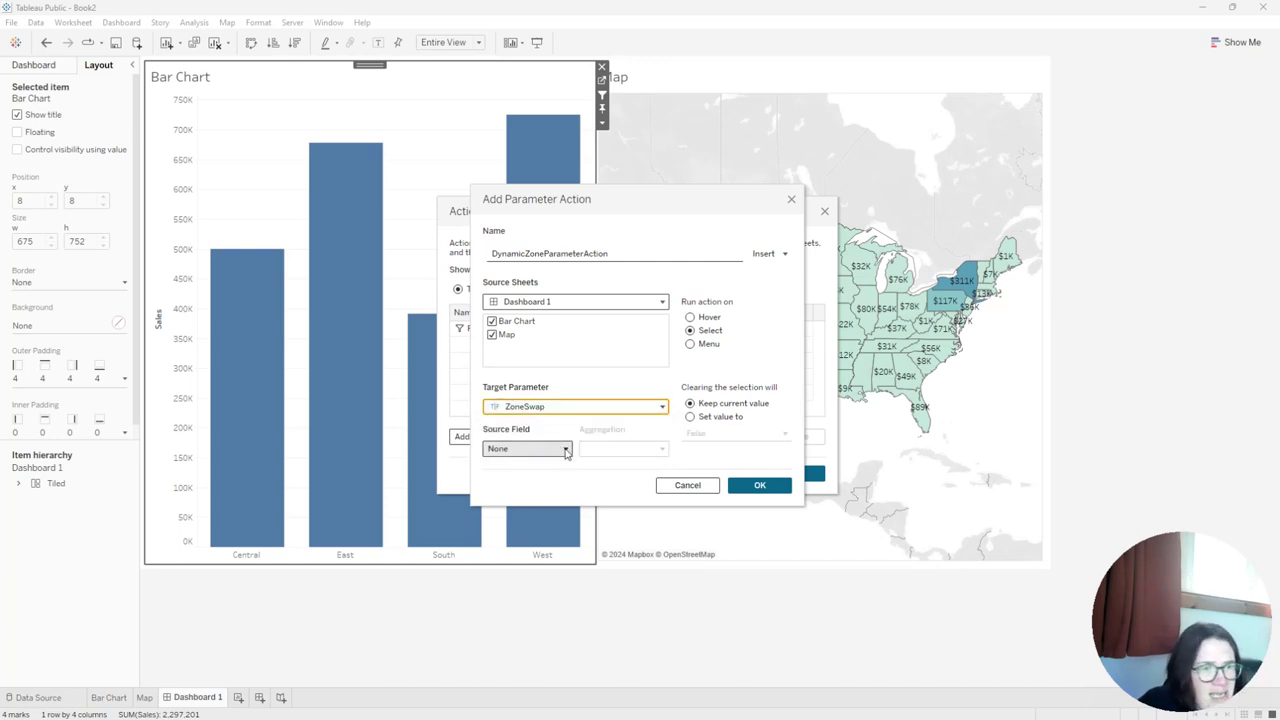
click(566, 451)
click(585, 484)
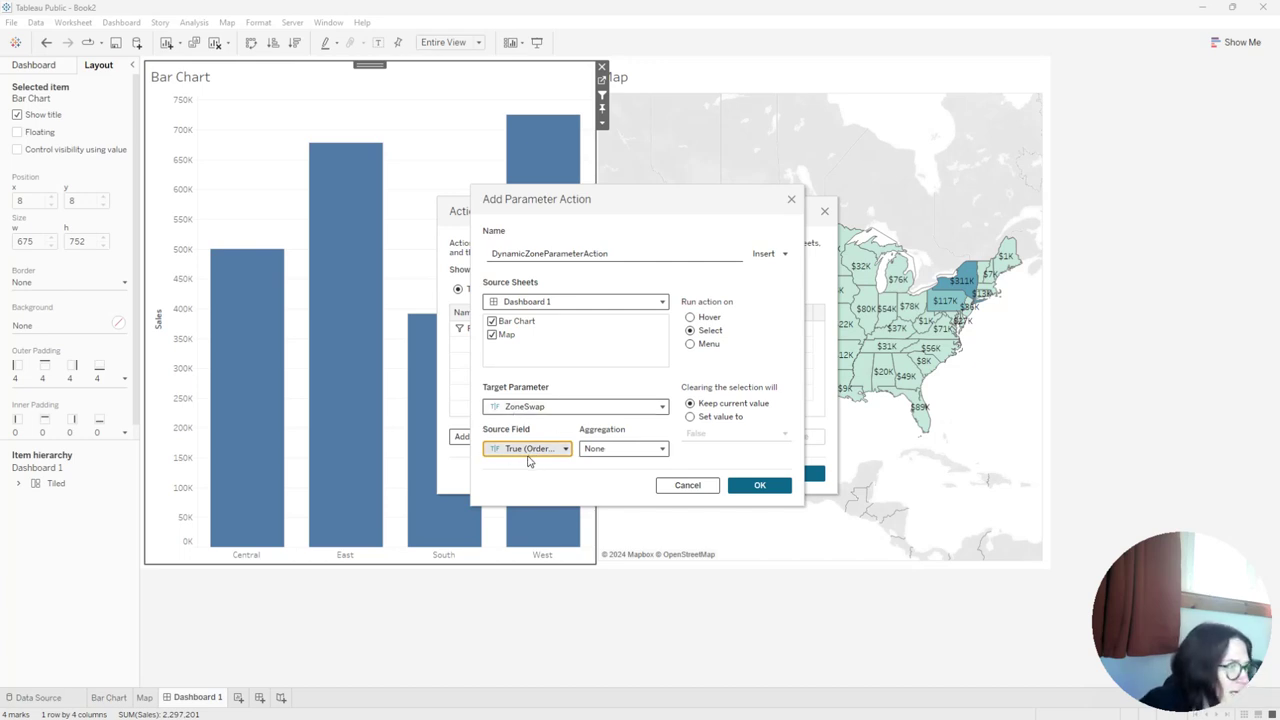
click(690, 416)
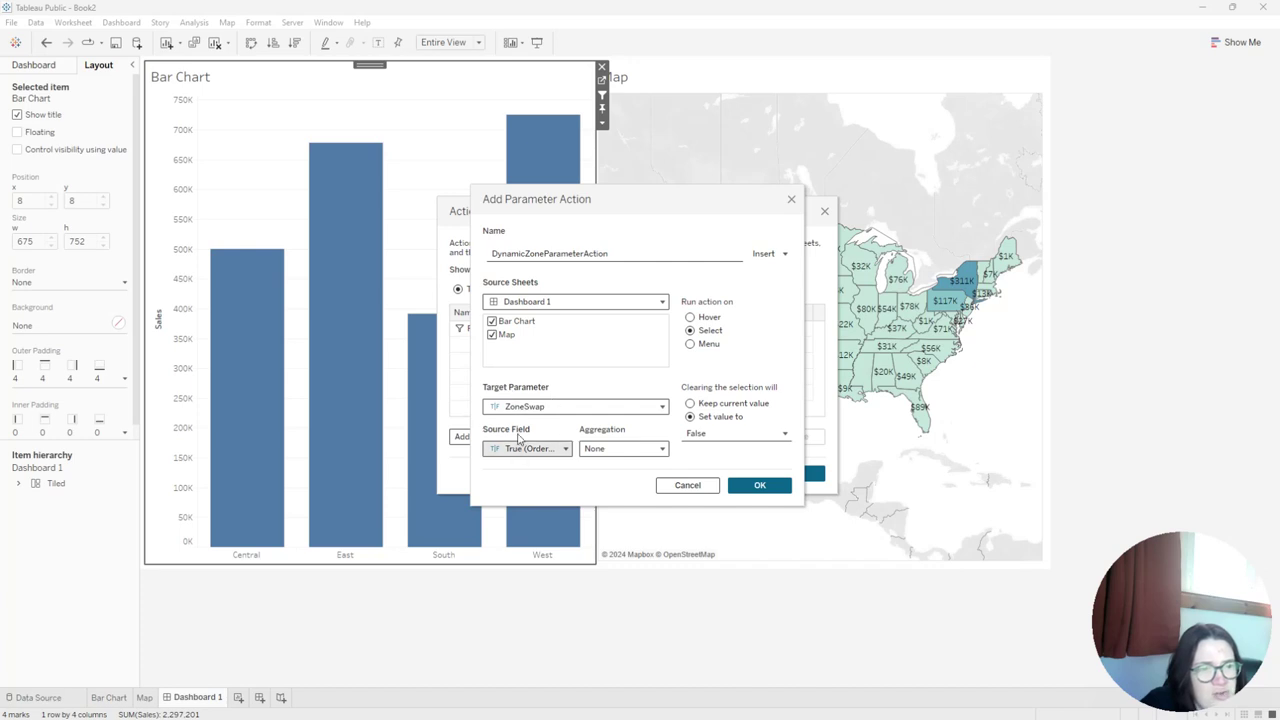
click(766, 486)
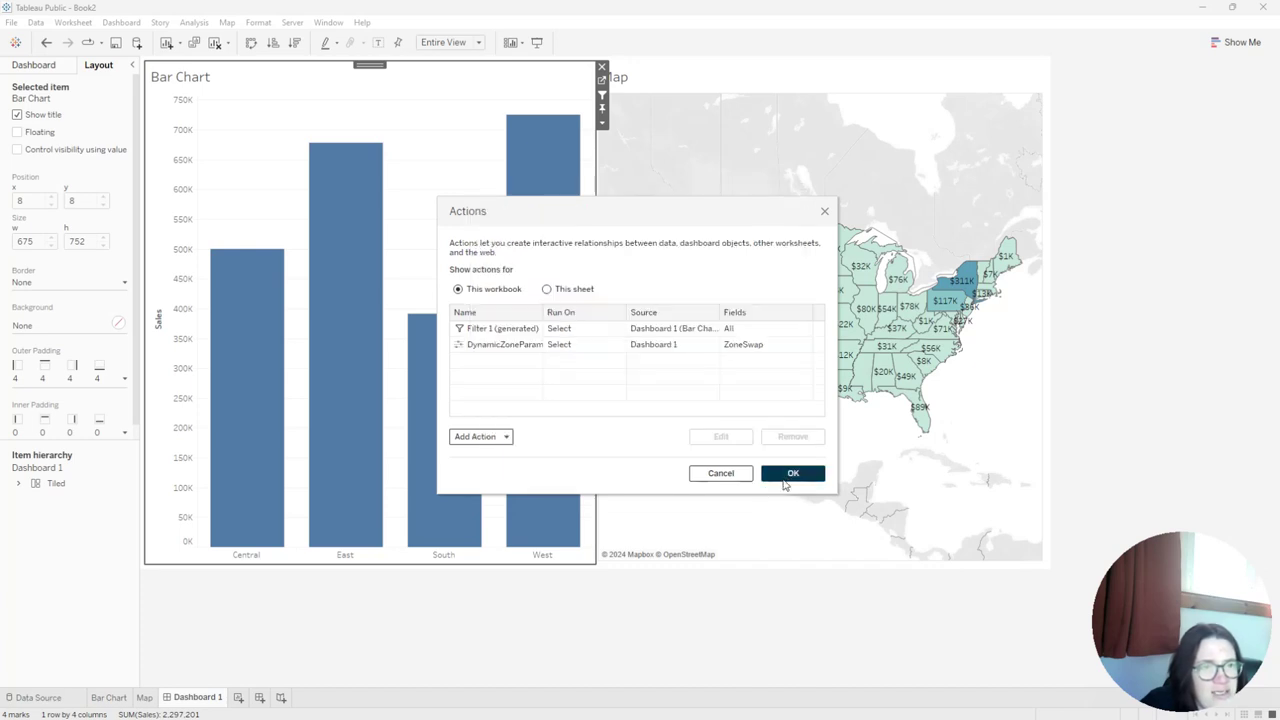
click(794, 474)
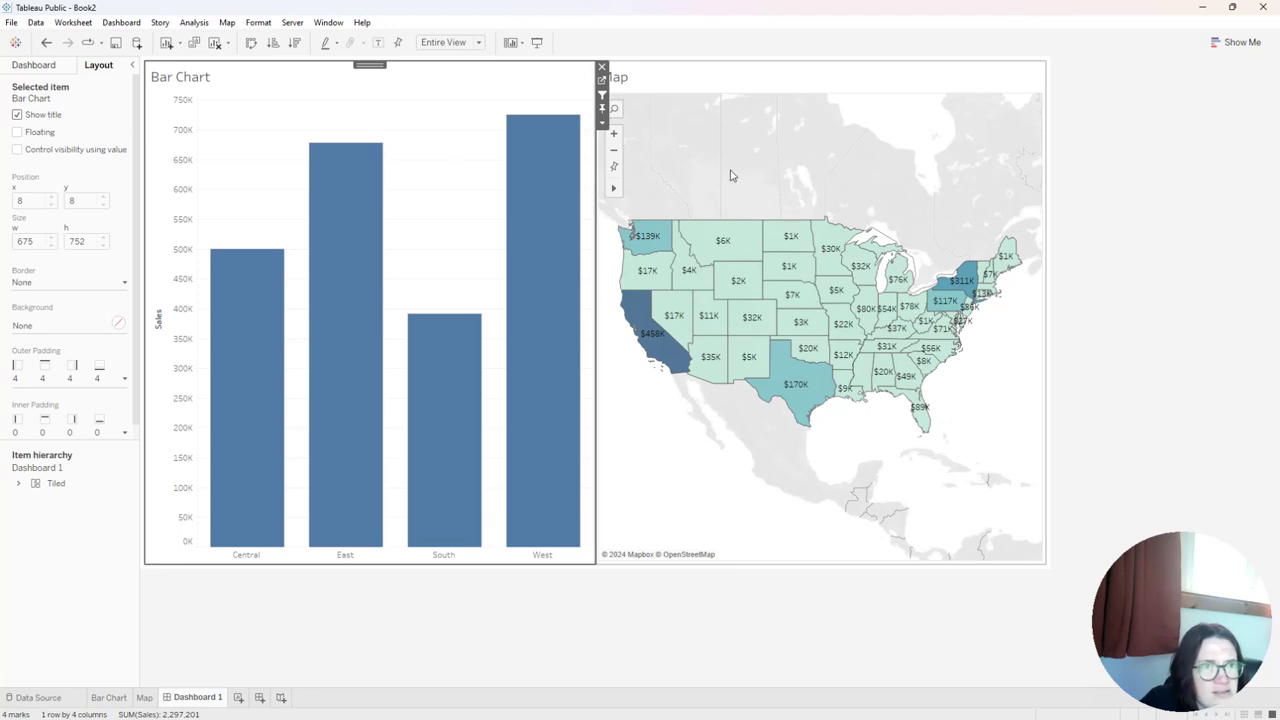
Step: Control the Map zone's visibility with the ZoneSwap parameter value
click(850, 88)
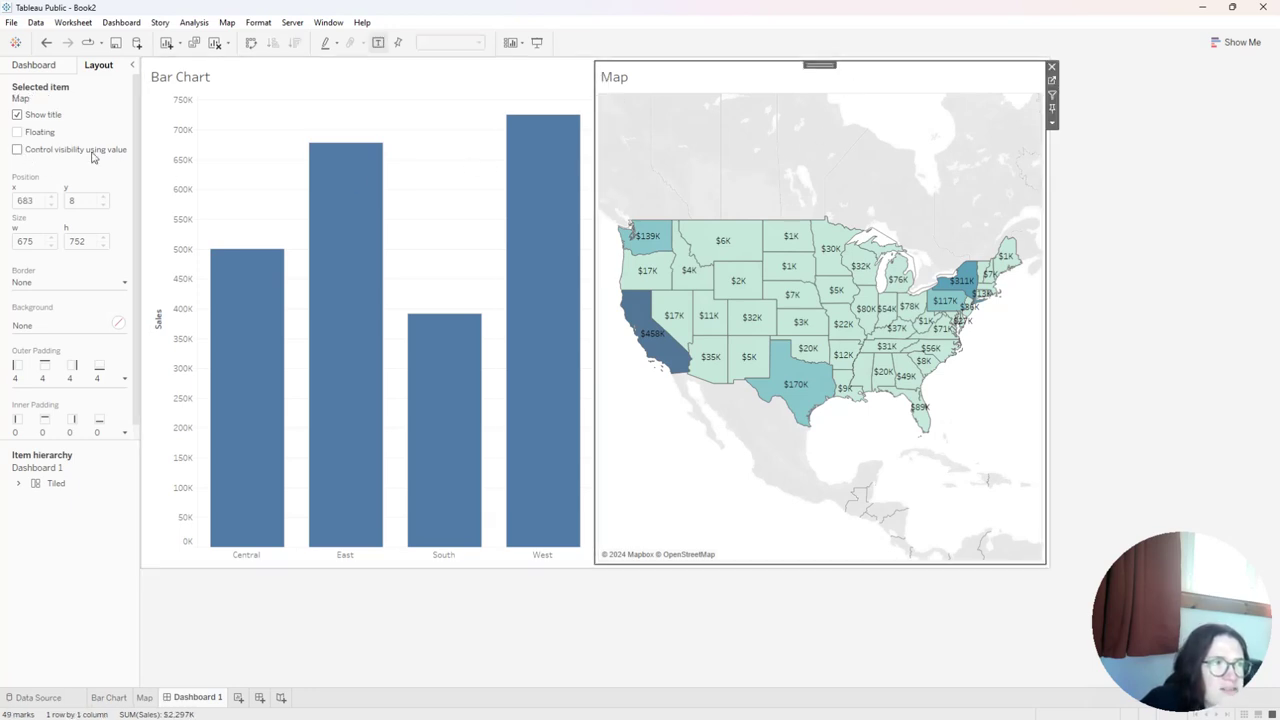
click(17, 151)
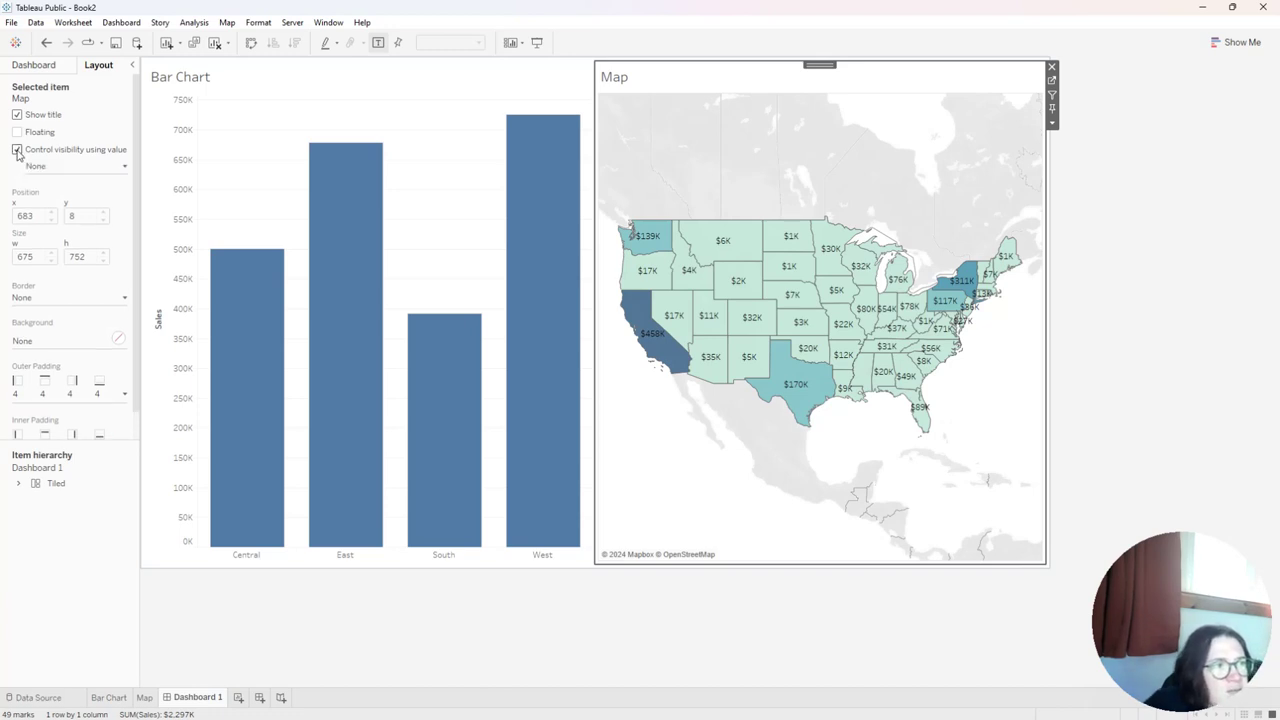
click(84, 167)
mouse_move(110, 224)
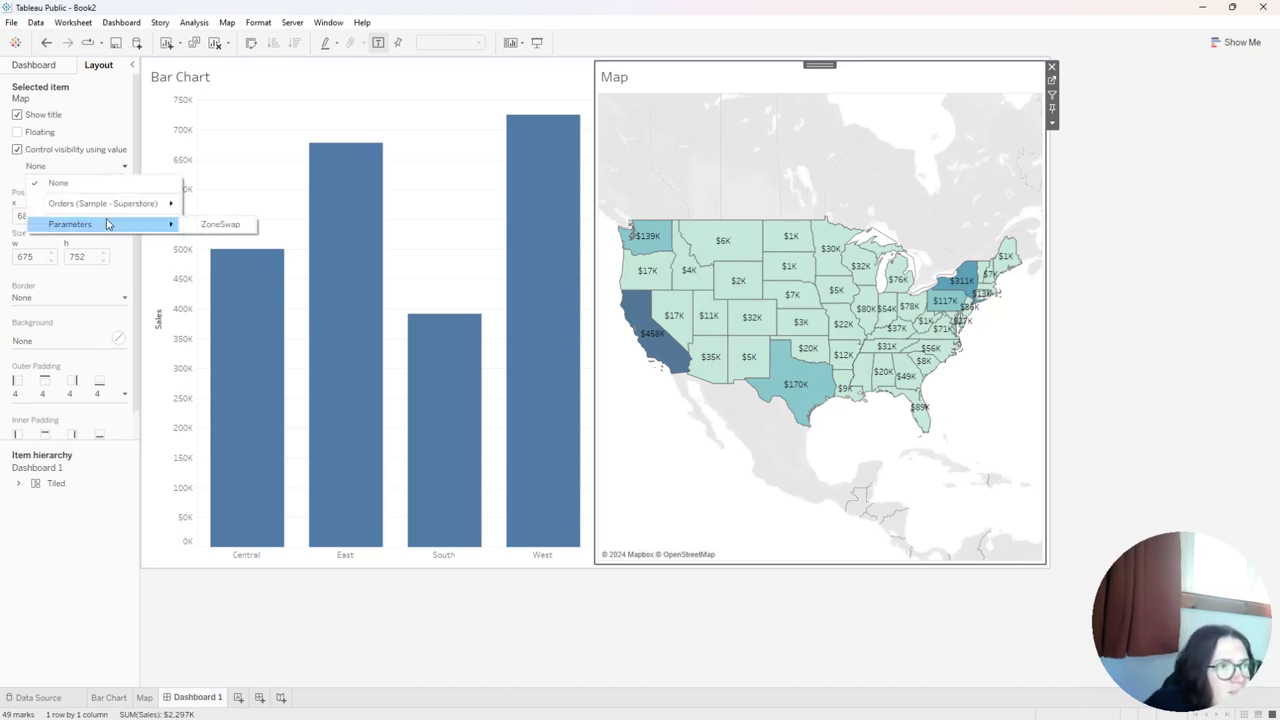
click(203, 226)
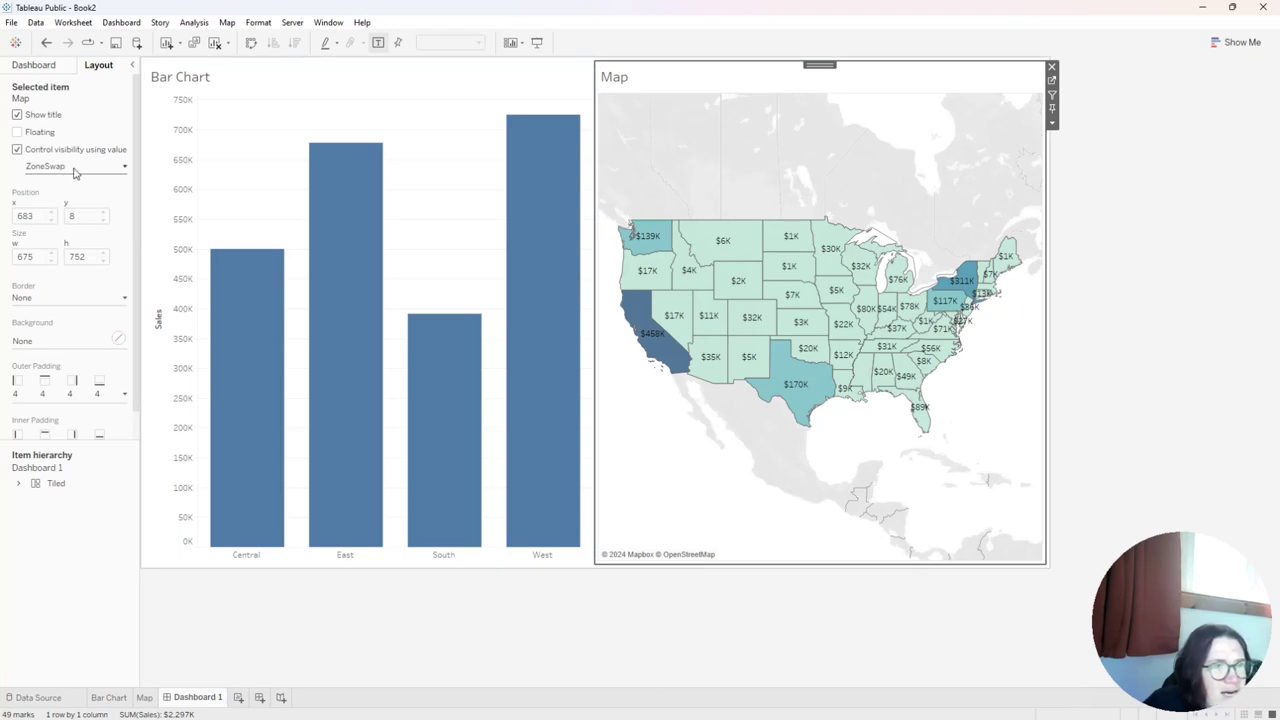
Step: Test by selecting, deselecting and reselecting Central so its state map appears only when chosen
click(333, 103)
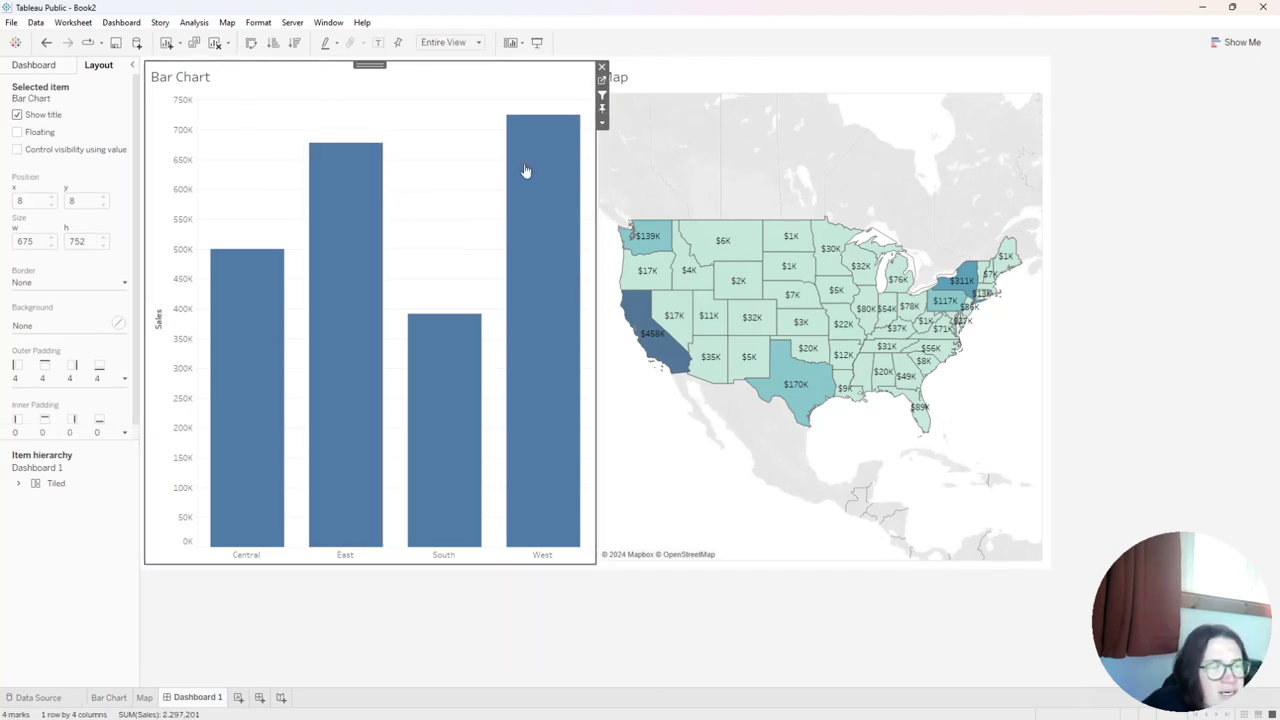
click(722, 123)
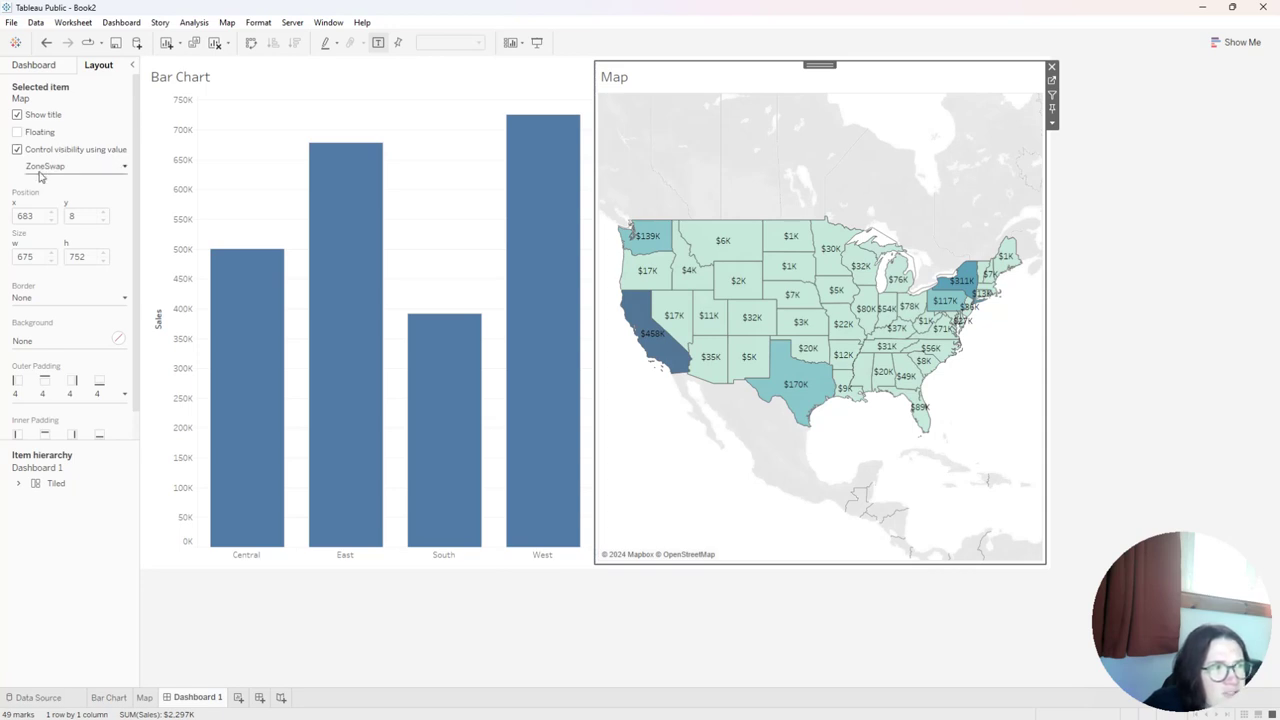
mouse_move(223, 443)
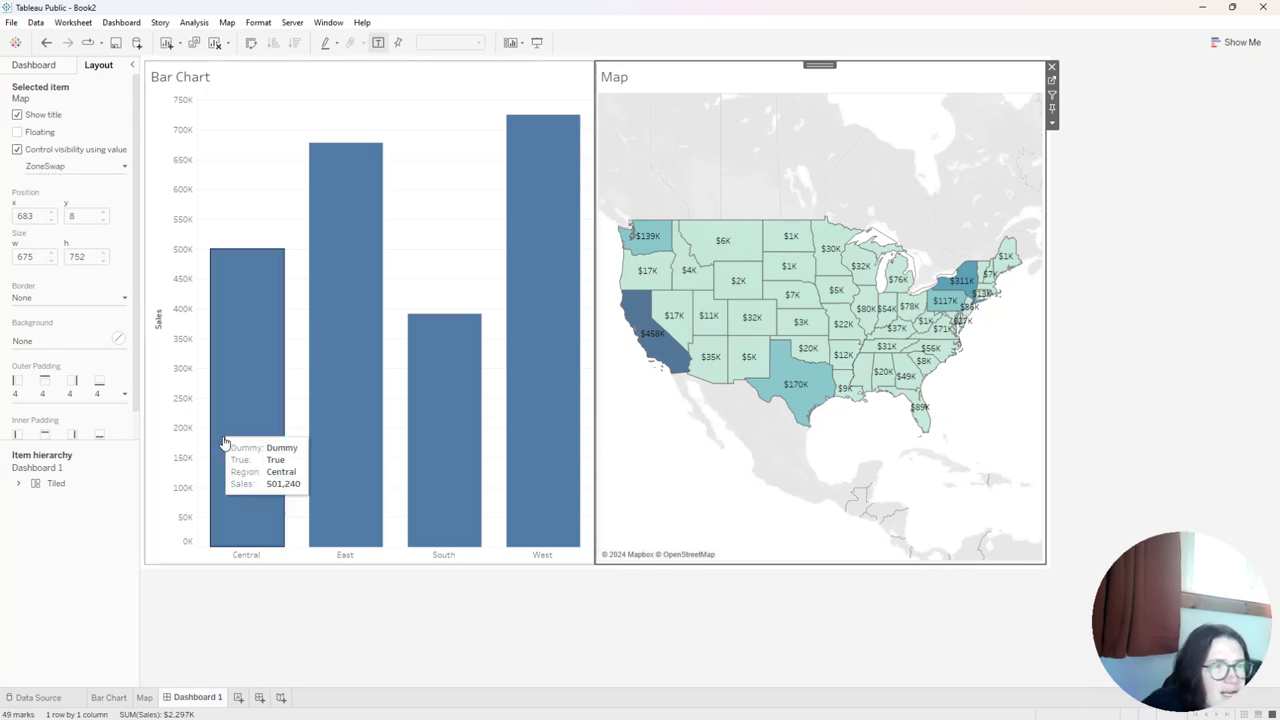
click(254, 375)
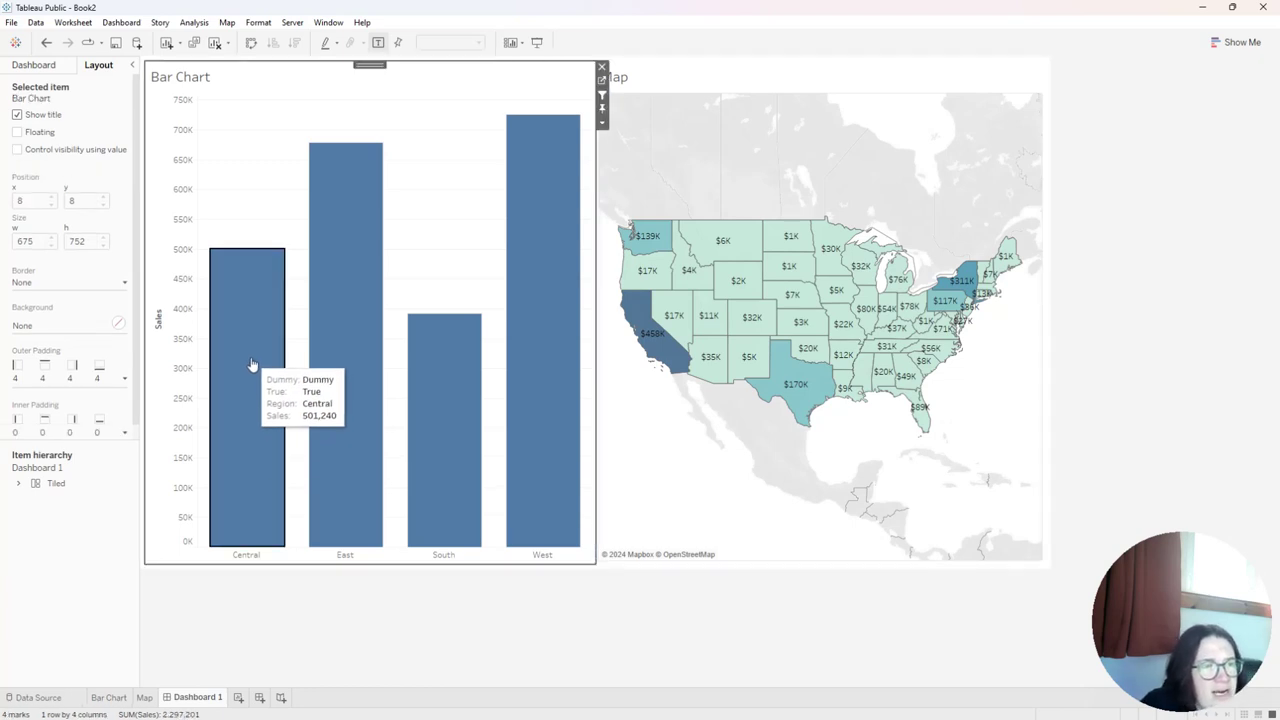
click(254, 330)
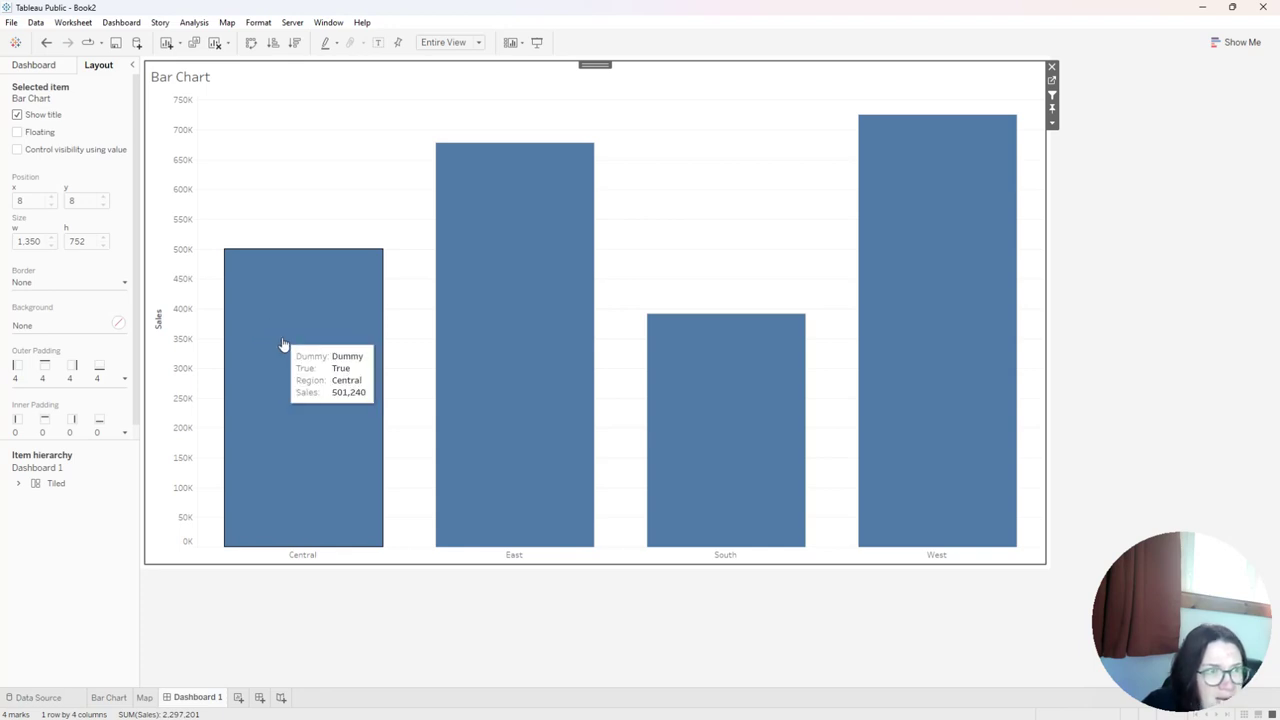
click(304, 390)
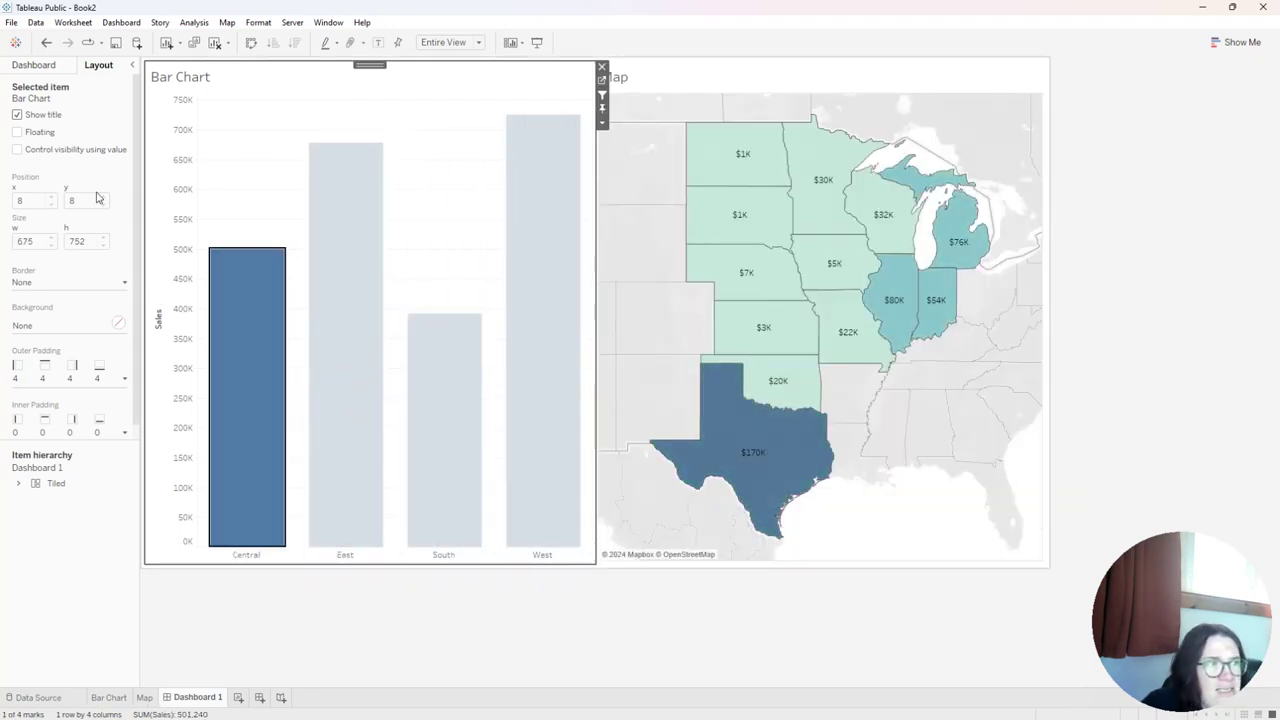
click(689, 90)
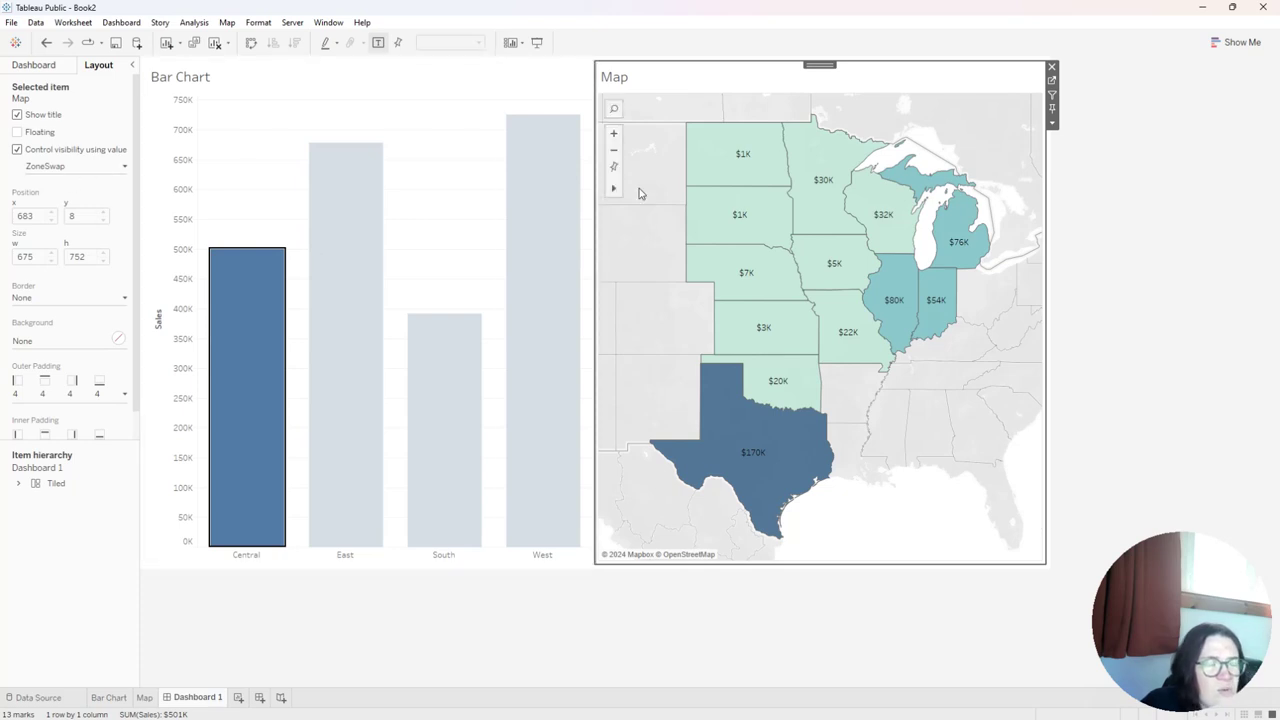
click(250, 389)
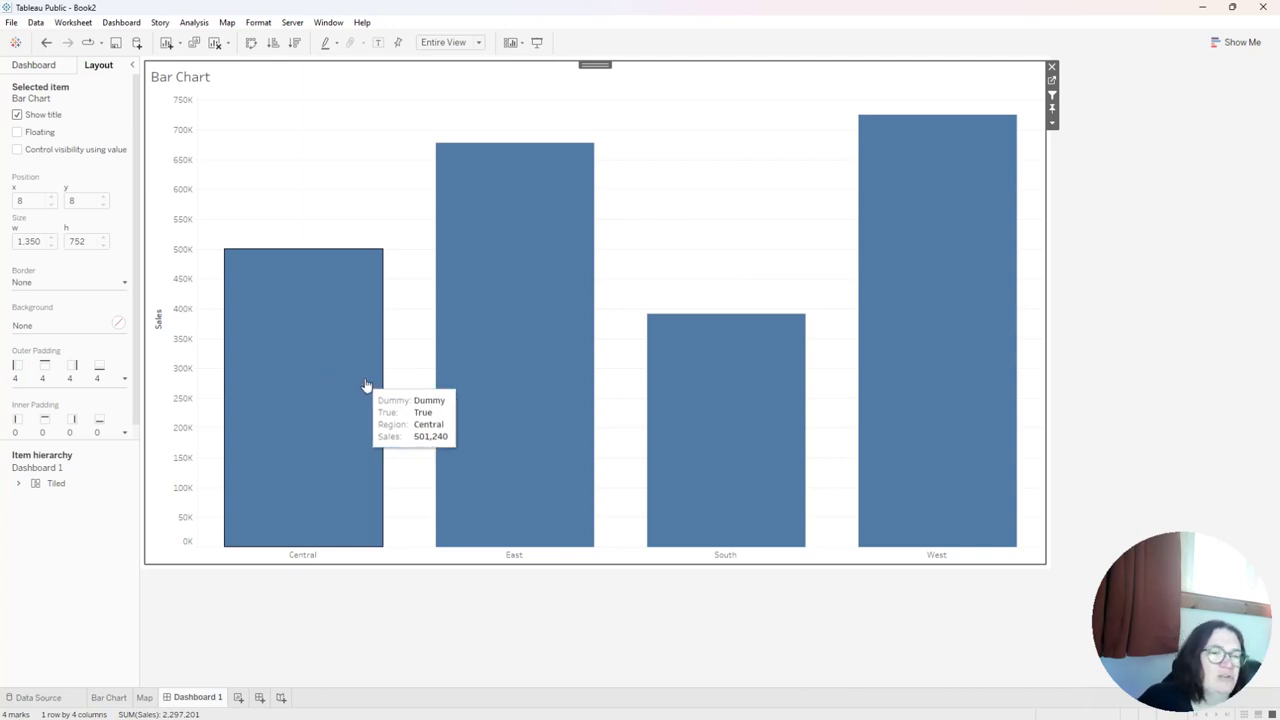
click(329, 403)
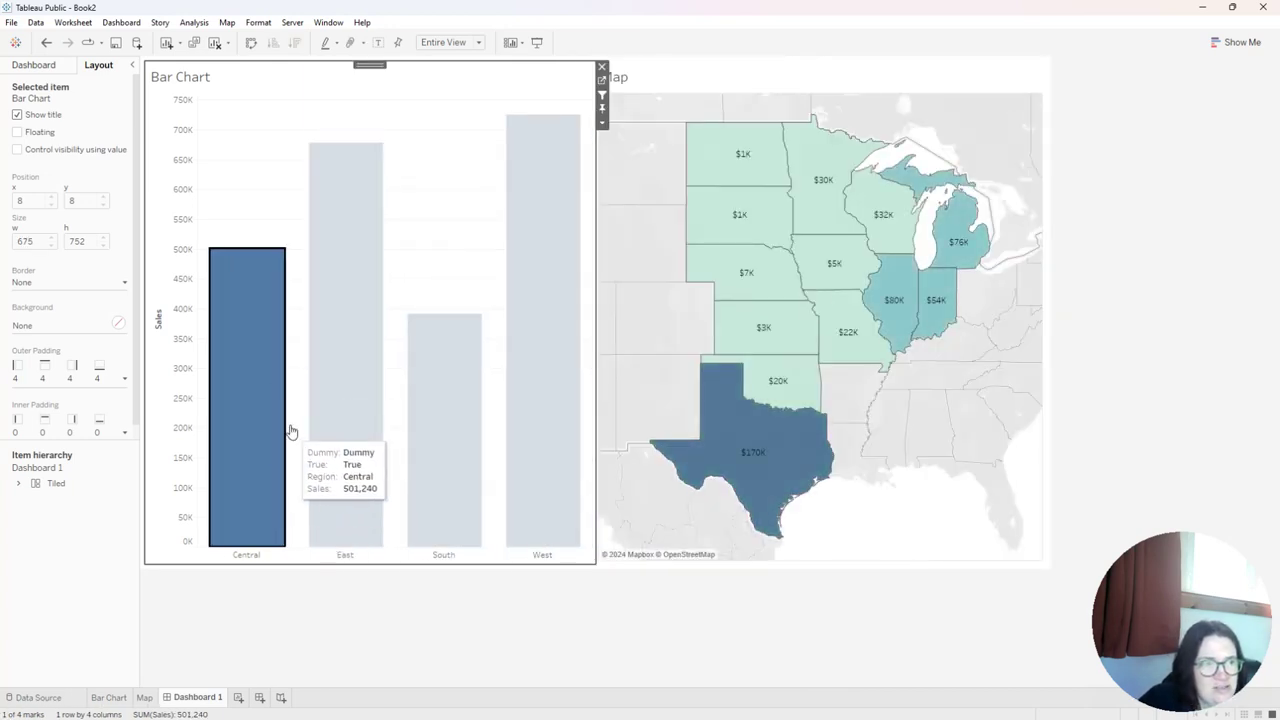
click(243, 421)
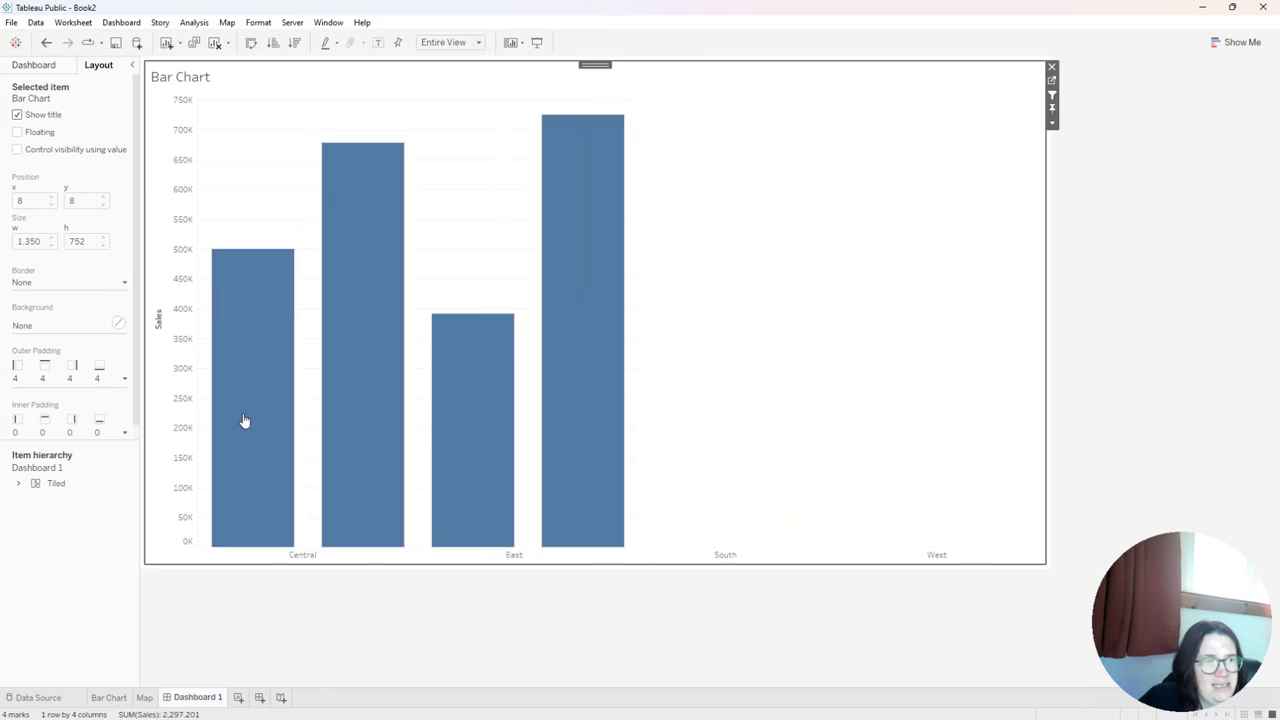
Step: Add a highlight action limited to the Bar Chart, highlighting on the Dummy field only
click(118, 23)
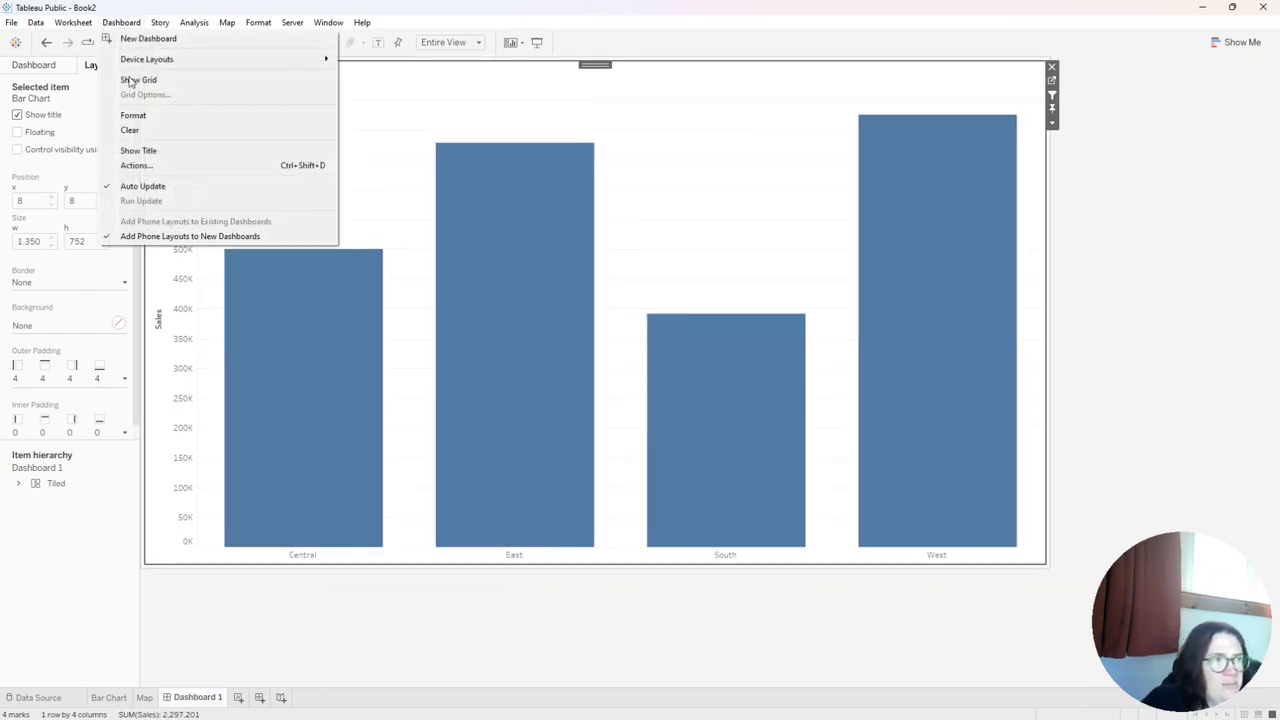
click(148, 166)
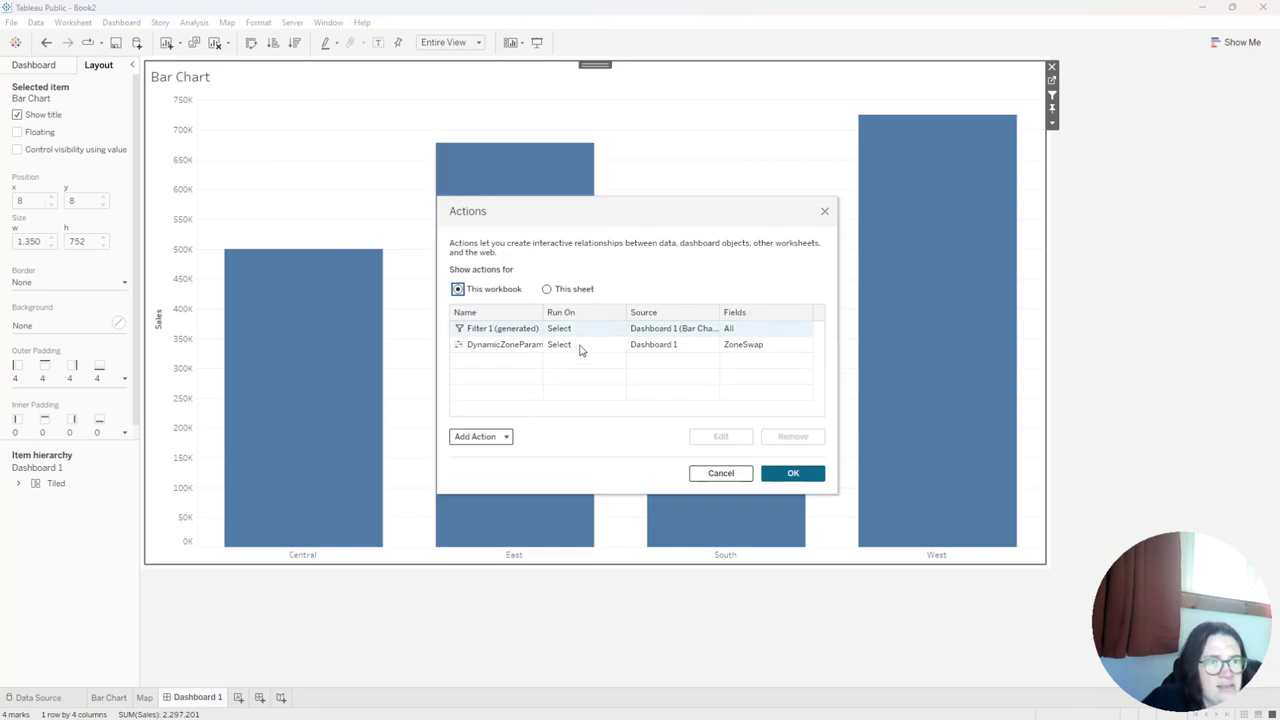
click(508, 436)
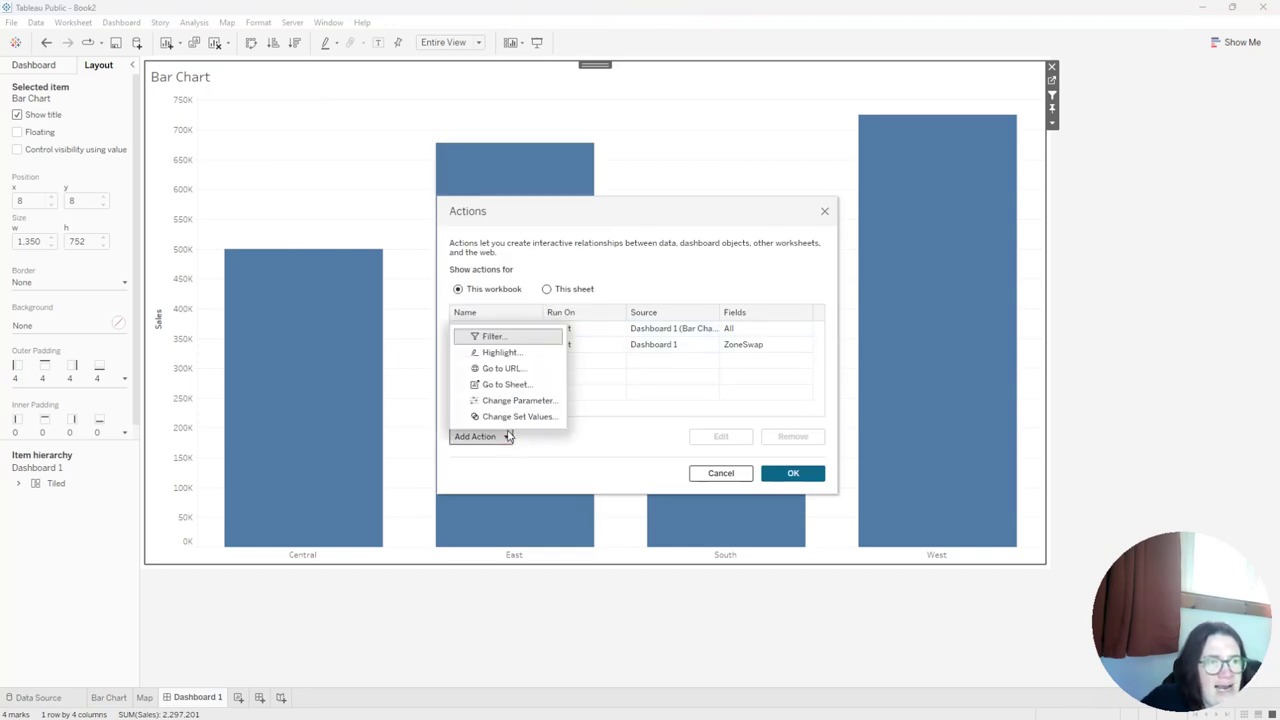
click(503, 352)
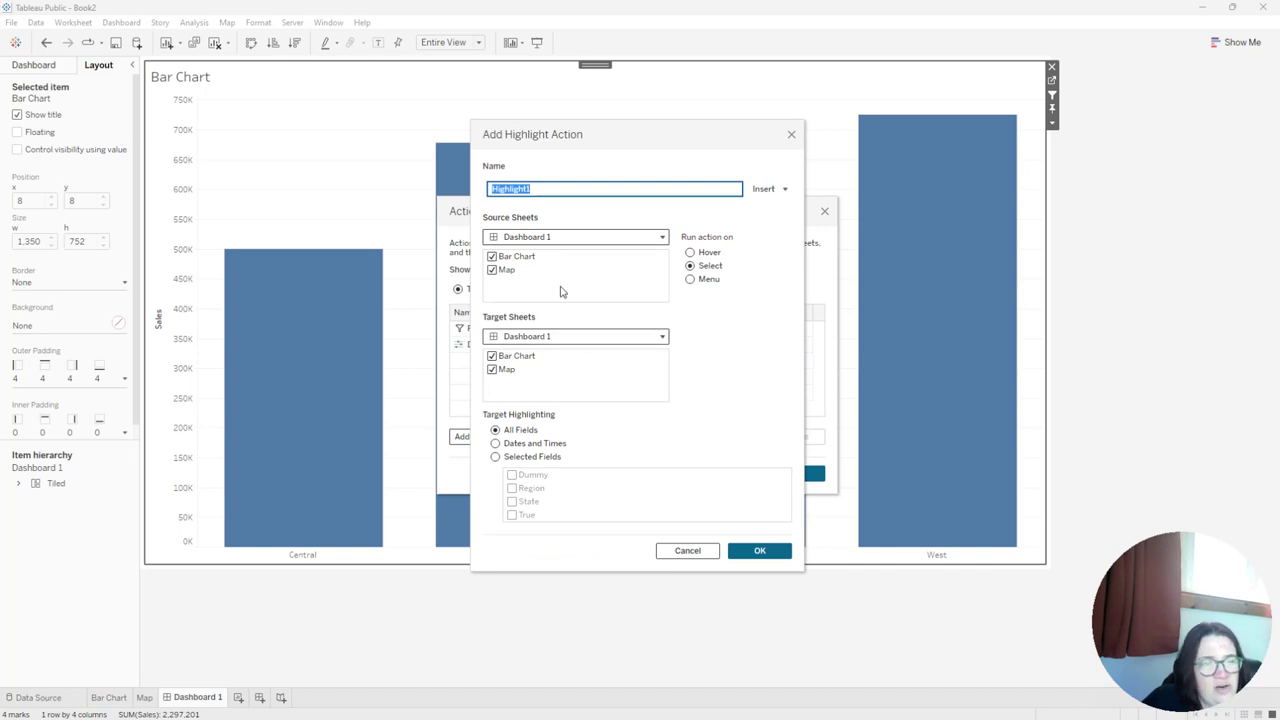
click(492, 270)
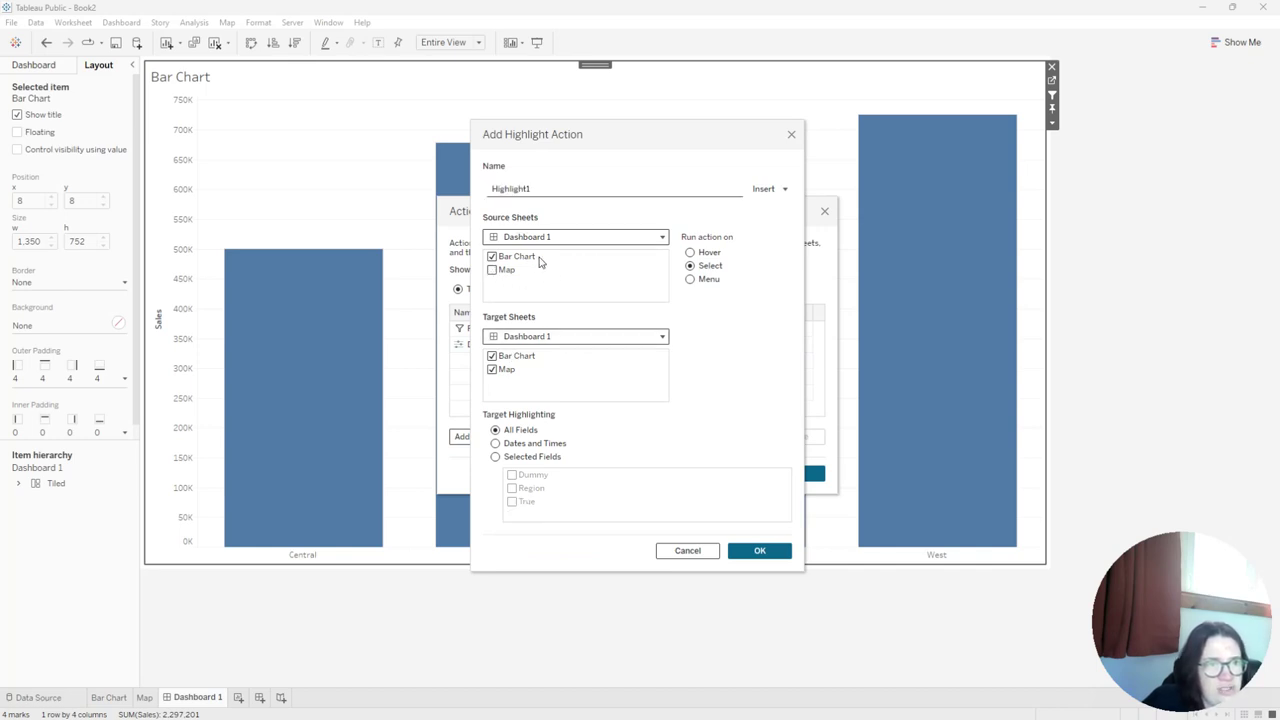
click(493, 370)
click(495, 457)
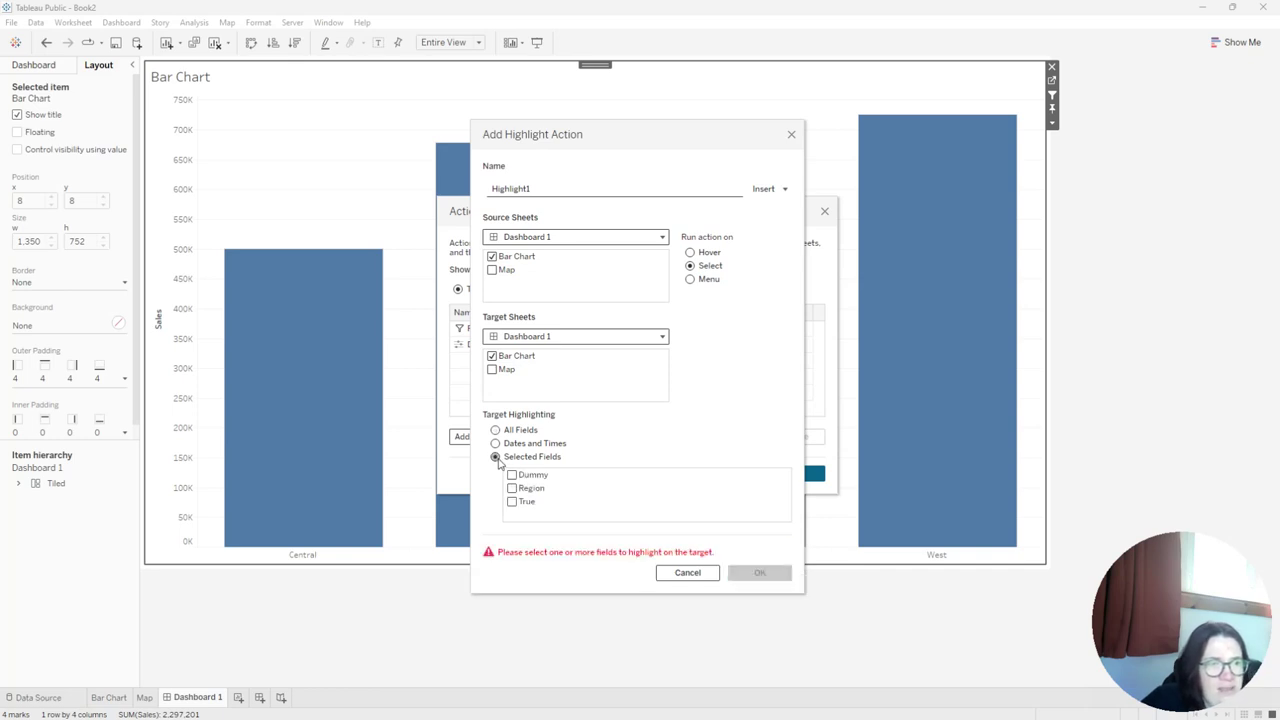
click(512, 475)
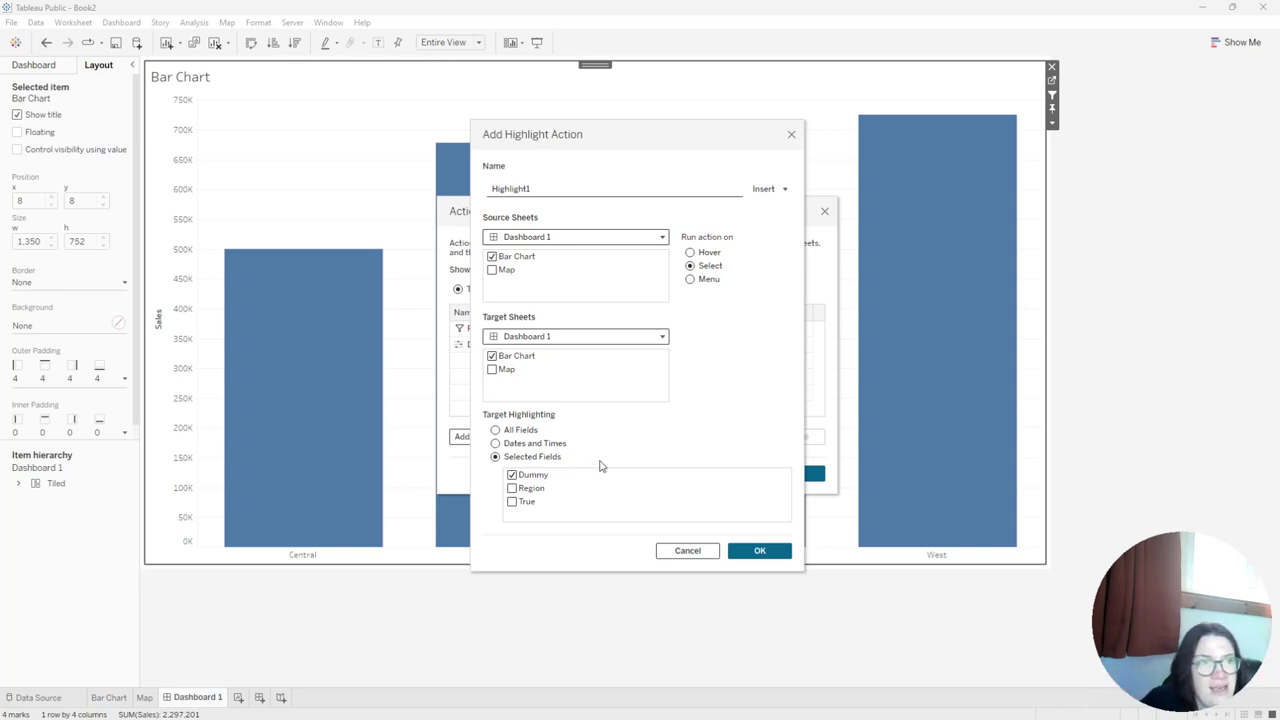
Step: Name the action NoHighlightBarChart, save it, and select Central to test
click(495, 188)
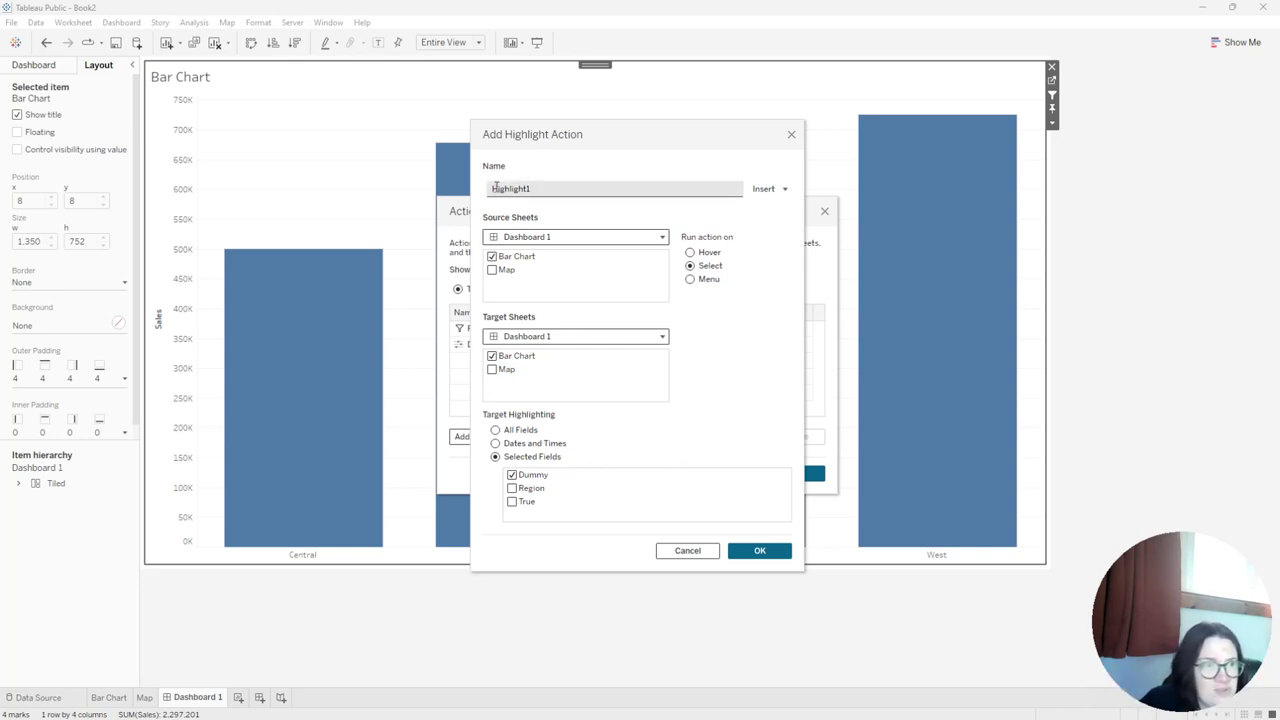
text(to)
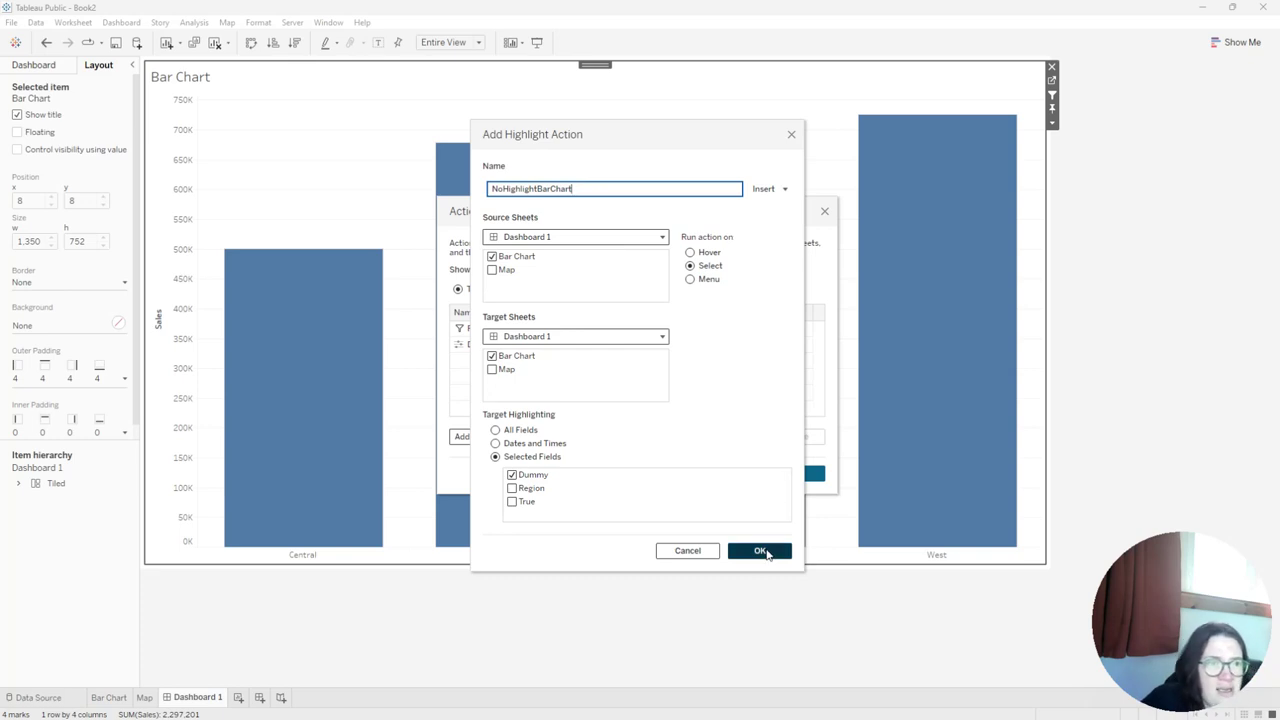
click(760, 551)
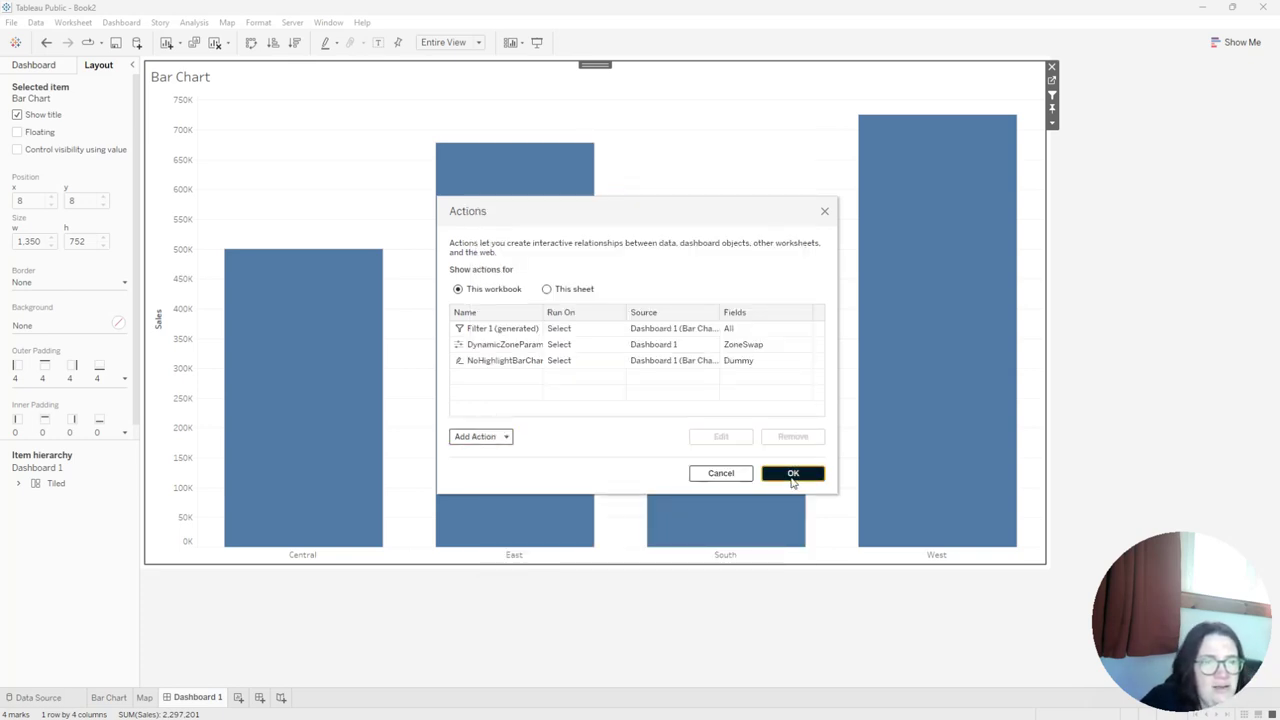
click(791, 473)
click(294, 380)
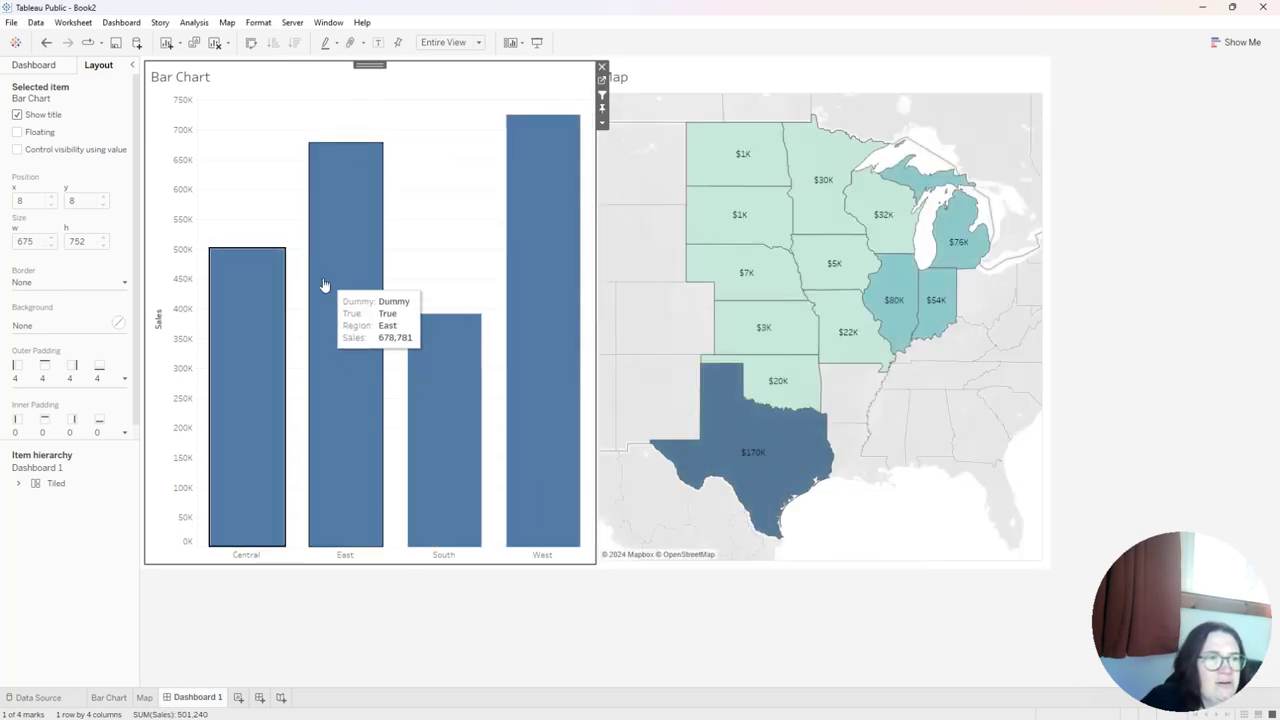
Step: Deselect Central, show the Northeast map via East, then deselect East to hide the map
click(260, 420)
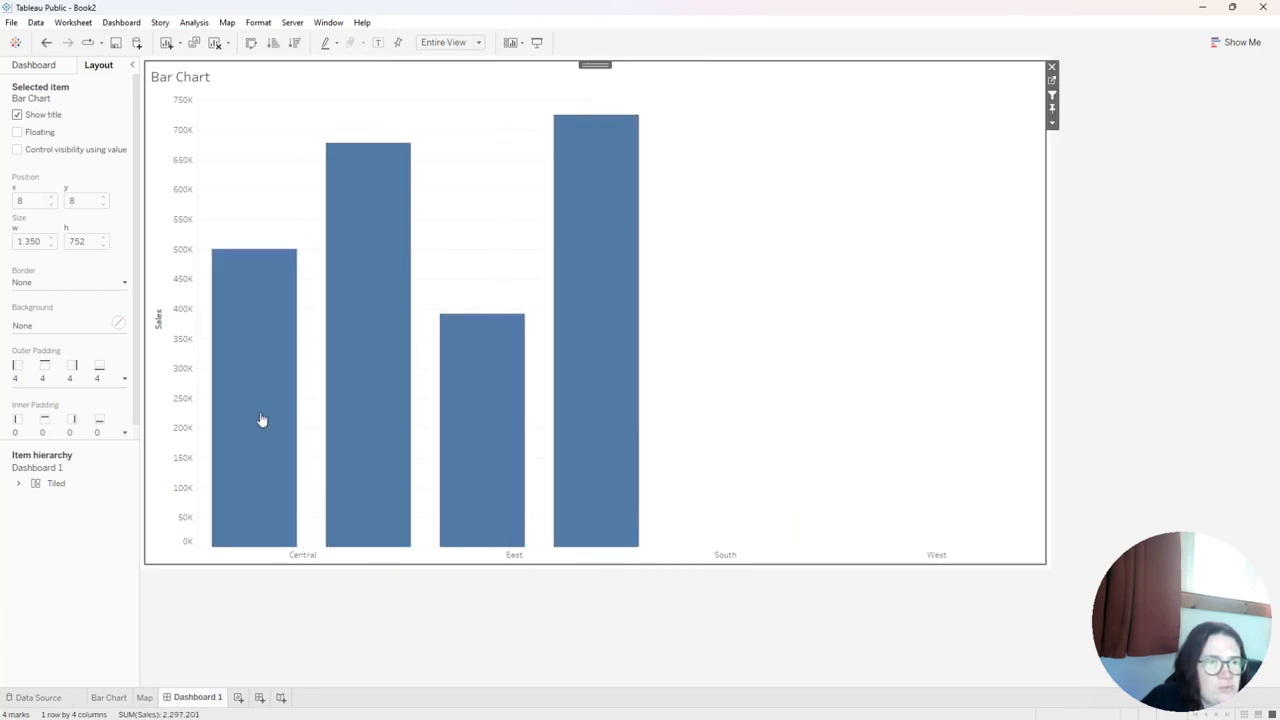
click(457, 357)
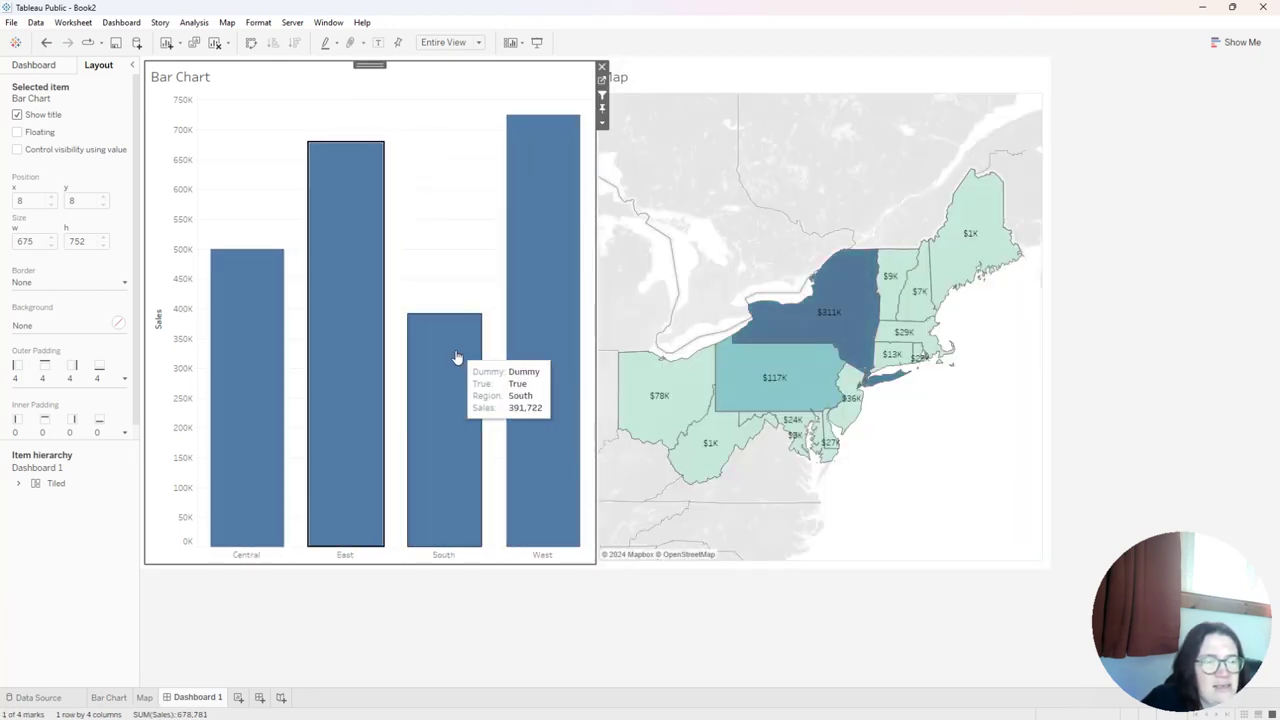
click(366, 394)
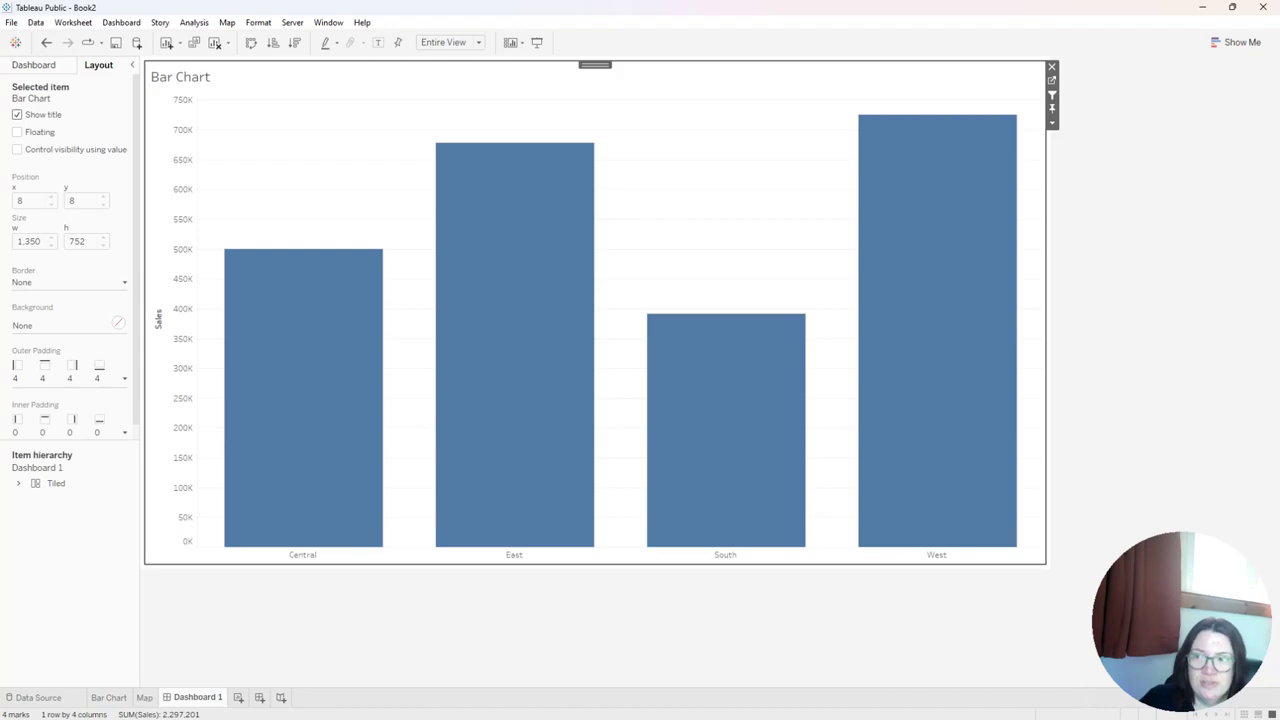